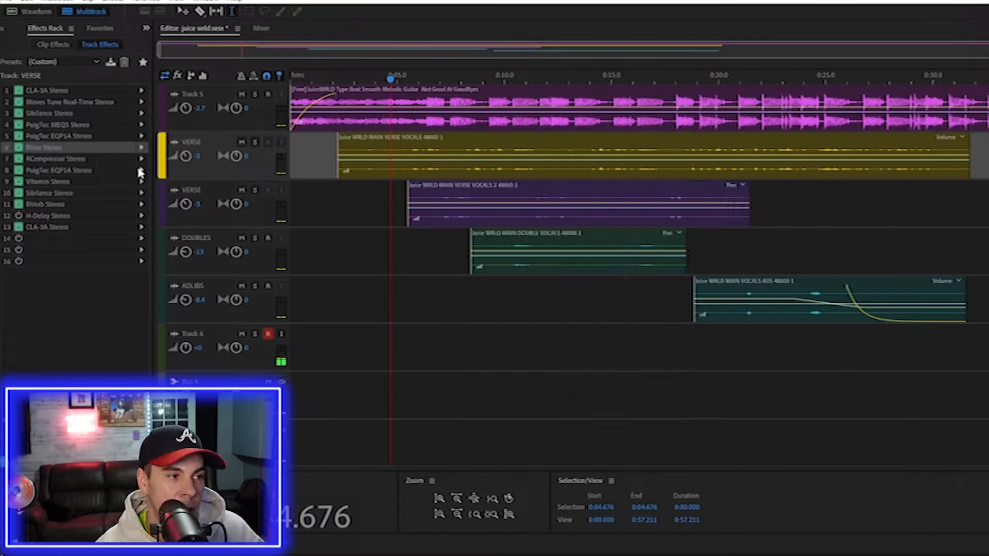
Switch the PuigTec MEQ5's low peak frequency selector to 200 and back to 700.
{"action": "double_click", "coordinate": [100, 163]}
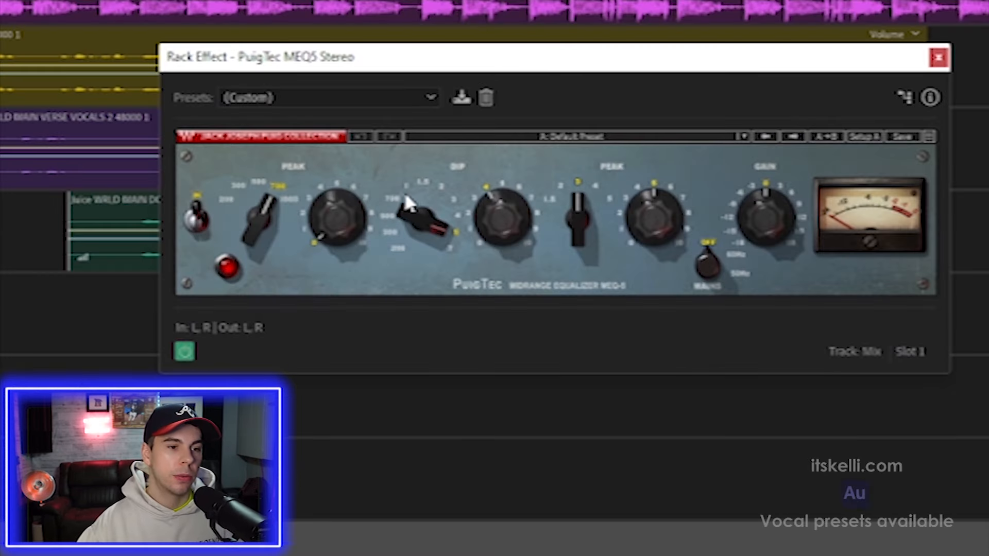
{"action": "left_click", "coordinate": [230, 198]}
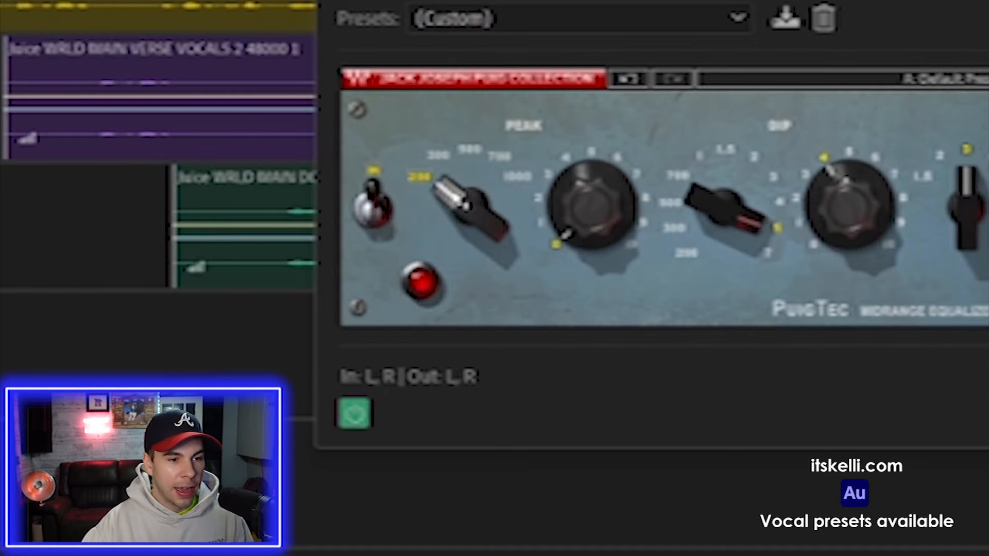
{"action": "left_click", "coordinate": [468, 204]}
{"action": "left_click_drag", "start_coordinate": [469, 205], "coordinate": [470, 164]}
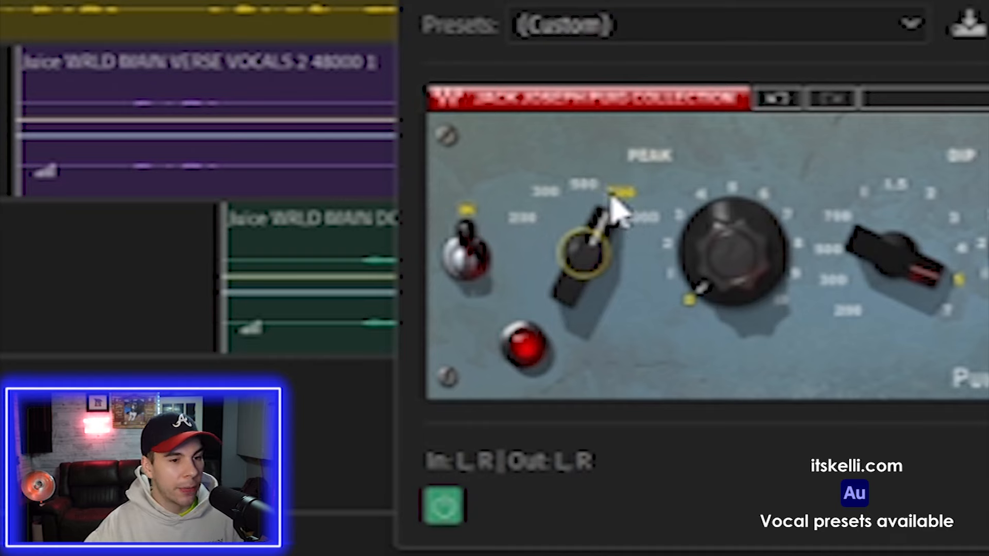
Sweep the MEQ5's low peak boost up to 10 and back to 0 during playback, settling it at 2.5.
{"action": "left_click", "coordinate": [688, 255]}
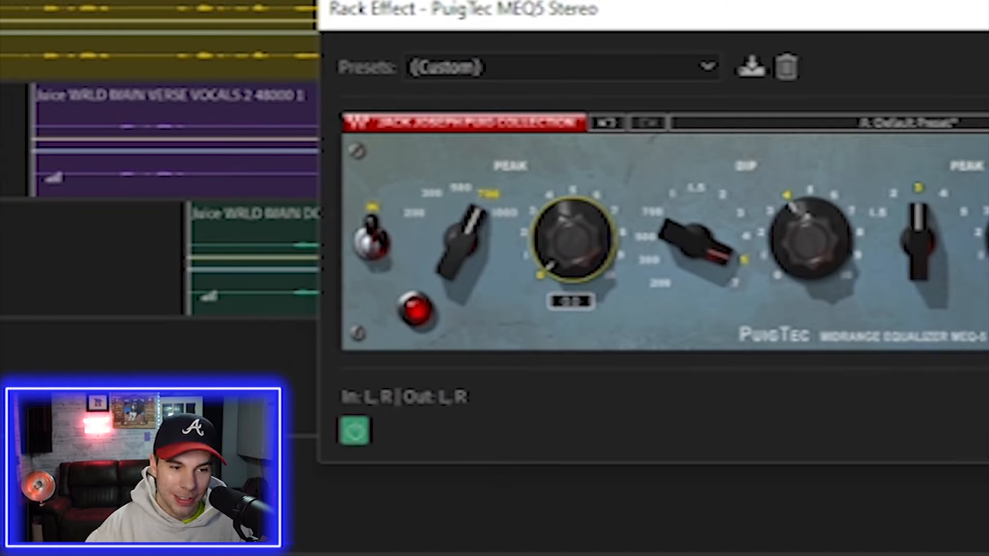
{"action": "left_click_drag", "start_coordinate": [574, 239], "coordinate": [574, 195]}
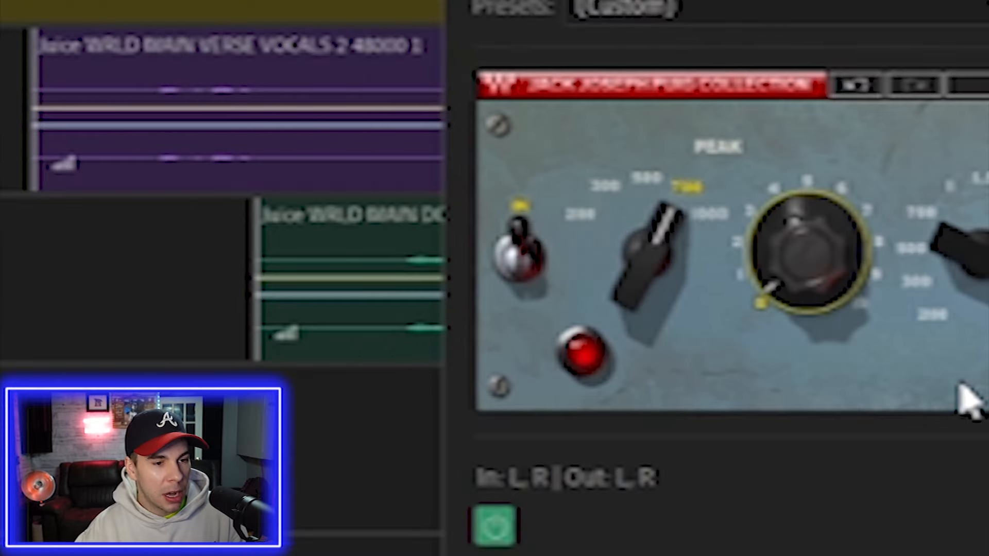
{"action": "mouse_move", "coordinate": [777, 279]}
{"action": "left_mouse_down"}
{"action": "mouse_move", "coordinate": [778, 250]}
{"action": "mouse_move", "coordinate": [777, 278]}
{"action": "left_mouse_up"}
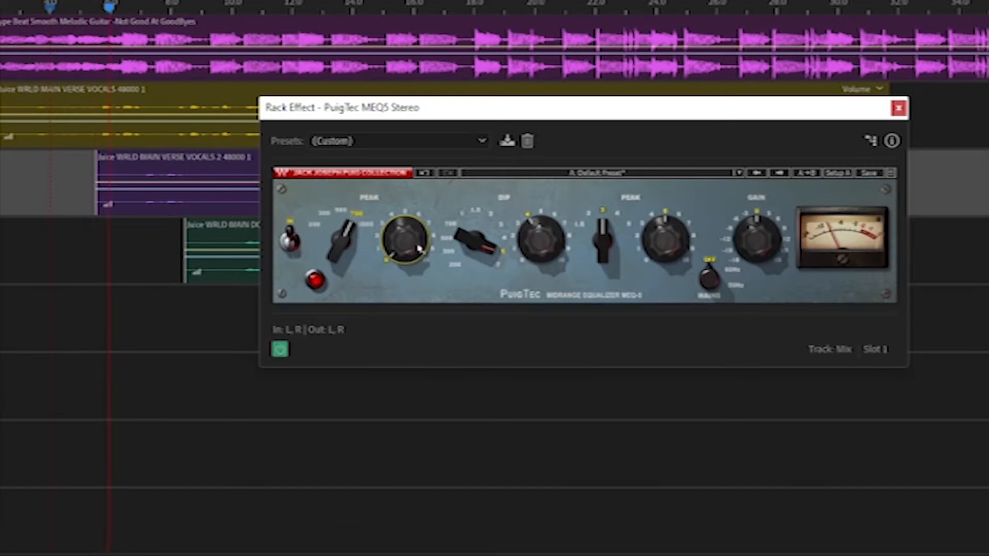
{"action": "left_click_drag", "start_coordinate": [405, 240], "coordinate": [406, 198]}
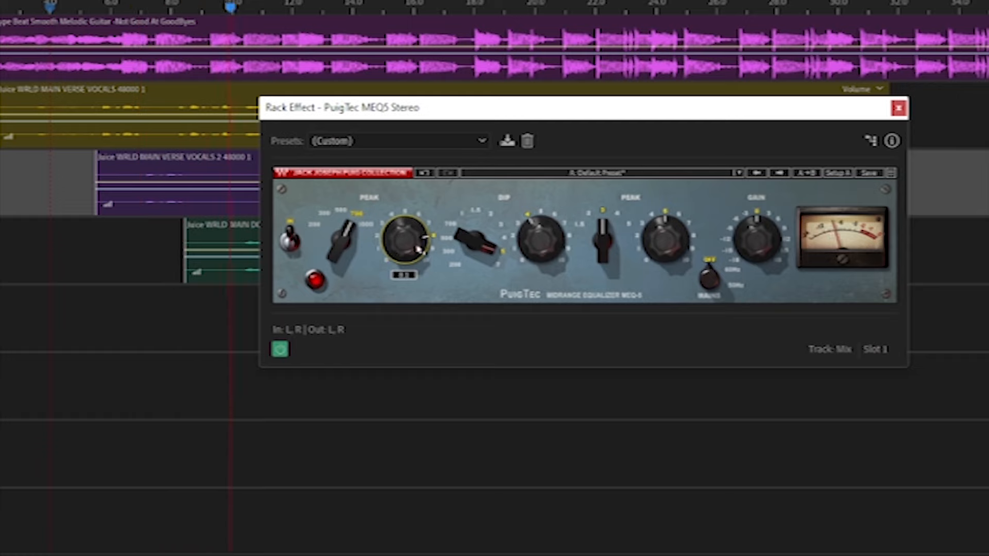
{"action": "left_click_drag", "start_coordinate": [418, 249], "coordinate": [418, 237]}
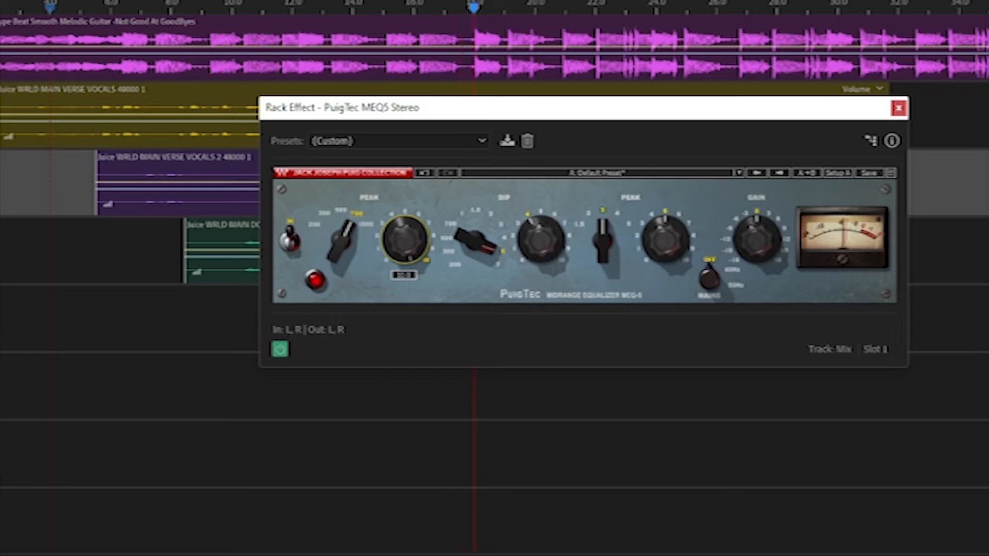
{"action": "left_click_drag", "start_coordinate": [407, 239], "coordinate": [407, 304]}
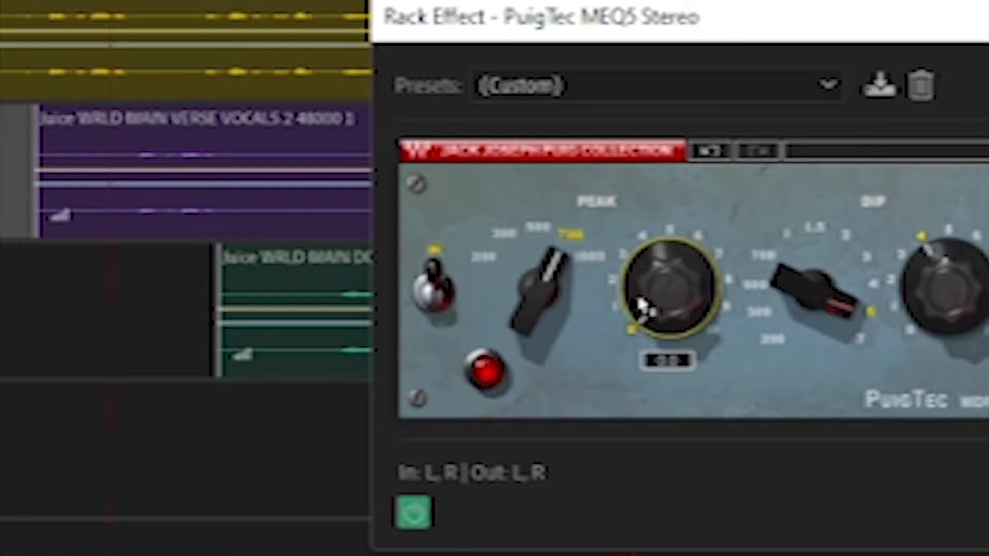
{"action": "left_click_drag", "start_coordinate": [392, 249], "coordinate": [392, 236]}
{"action": "left_click_drag", "start_coordinate": [642, 308], "coordinate": [641, 305]}
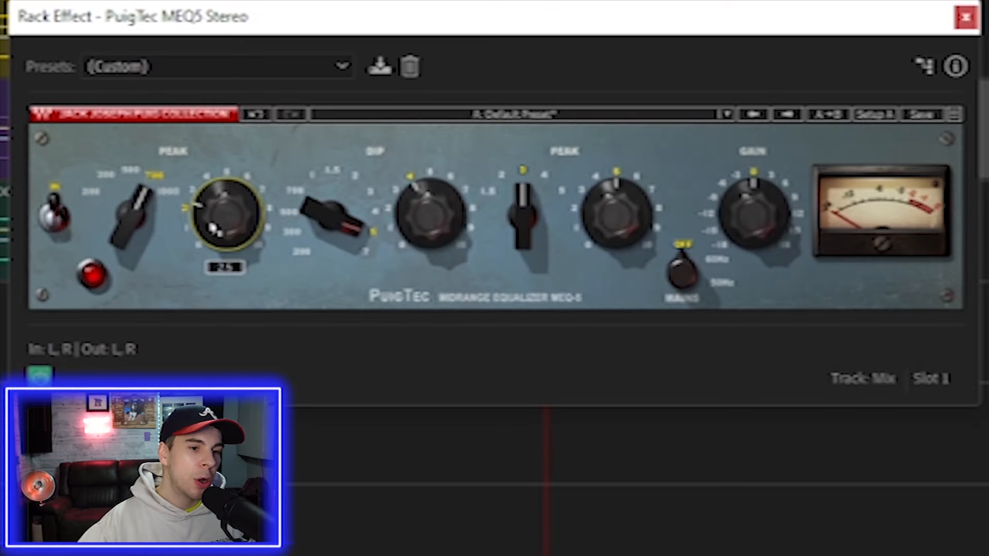
Sweep the MEQ5's dip amount up to 10 and back down to 0 while the mix plays.
{"action": "mouse_move", "coordinate": [332, 233]}
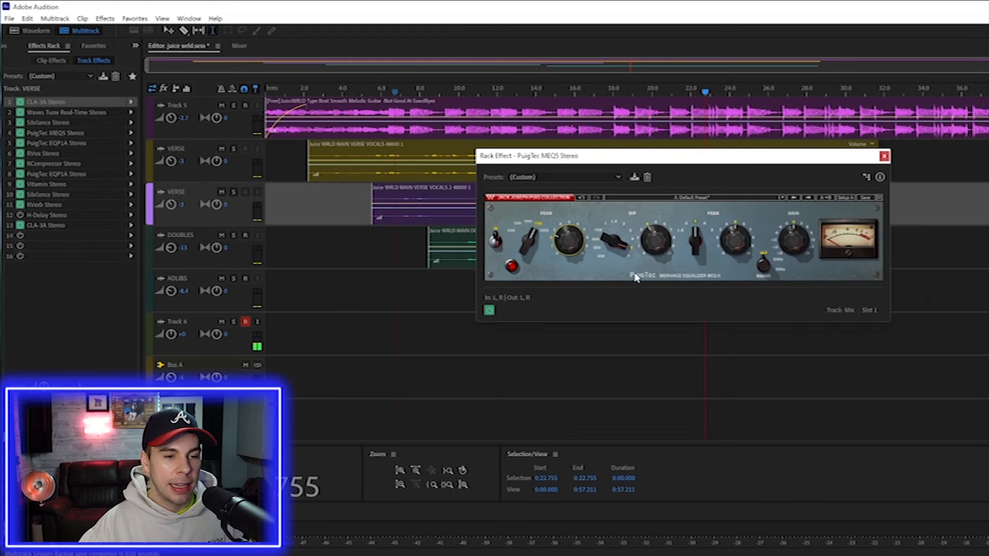
{"action": "mouse_move", "coordinate": [420, 240]}
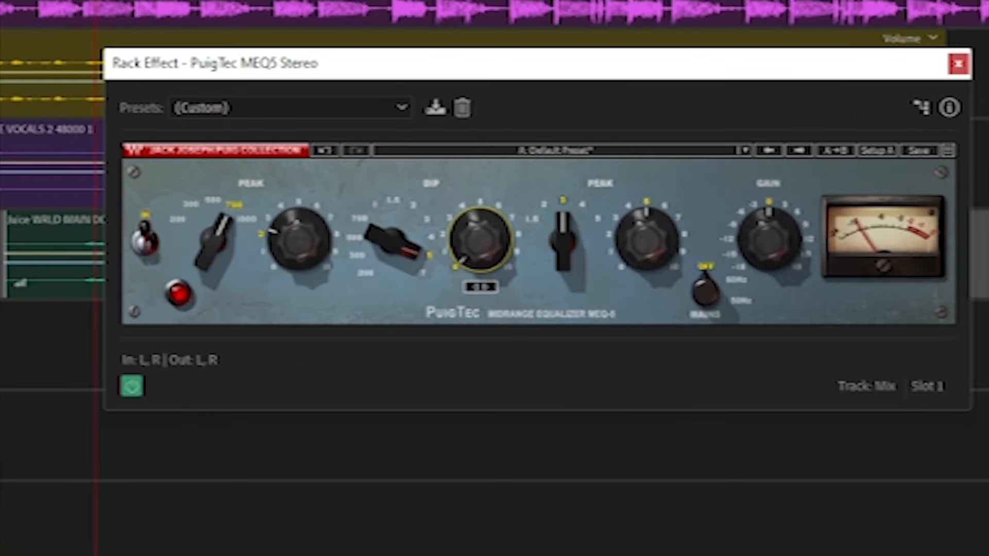
{"action": "left_click_drag", "start_coordinate": [655, 235], "coordinate": [652, 231]}
{"action": "left_click_drag", "start_coordinate": [480, 264], "coordinate": [479, 226]}
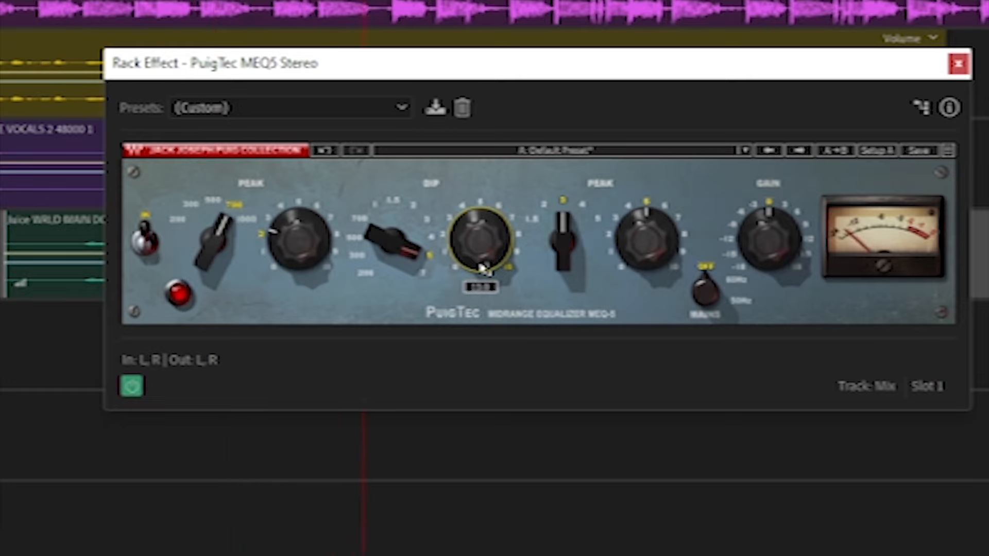
{"action": "left_click_drag", "start_coordinate": [486, 231], "coordinate": [485, 279]}
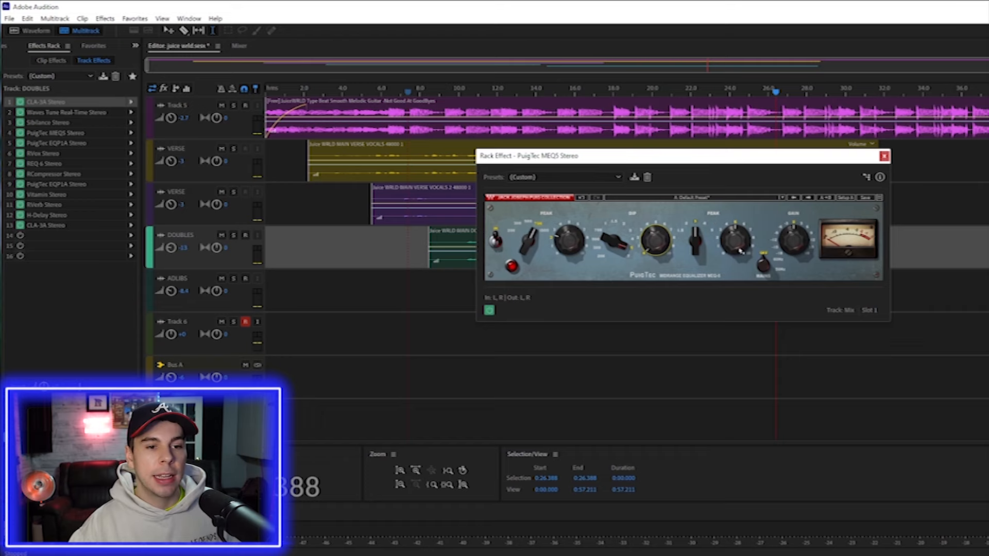
Try different amounts of the MEQ5's high peak boost during playback and bring it down to 0.
{"action": "mouse_move", "coordinate": [741, 254]}
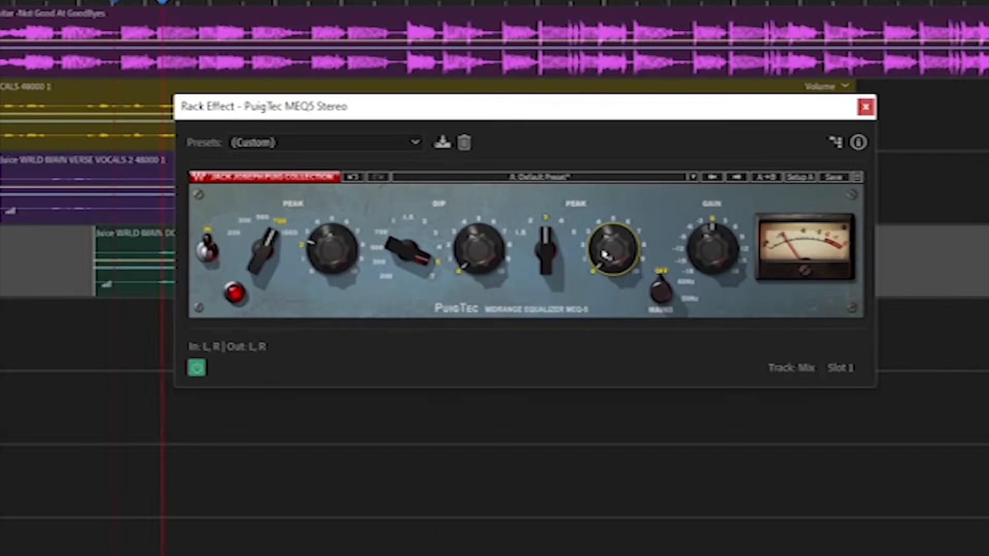
{"action": "left_click_drag", "start_coordinate": [733, 242], "coordinate": [732, 219]}
{"action": "left_click_drag", "start_coordinate": [604, 252], "coordinate": [605, 290]}
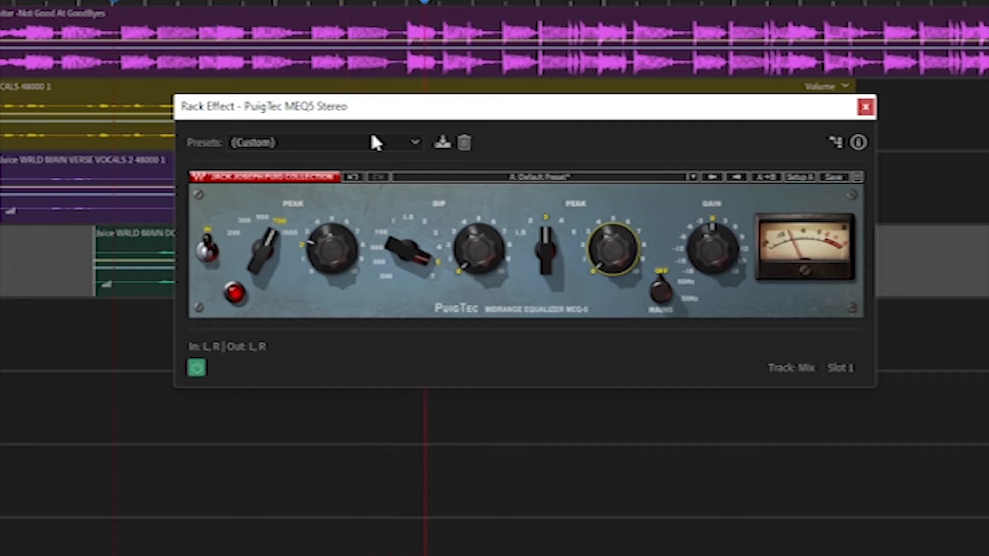
Set the MEQ5's high peak boost to about 1, its dip to about 3 and its low peak boost to 0.
{"action": "left_click_drag", "start_coordinate": [611, 250], "coordinate": [610, 240]}
{"action": "left_click_drag", "start_coordinate": [479, 250], "coordinate": [479, 229]}
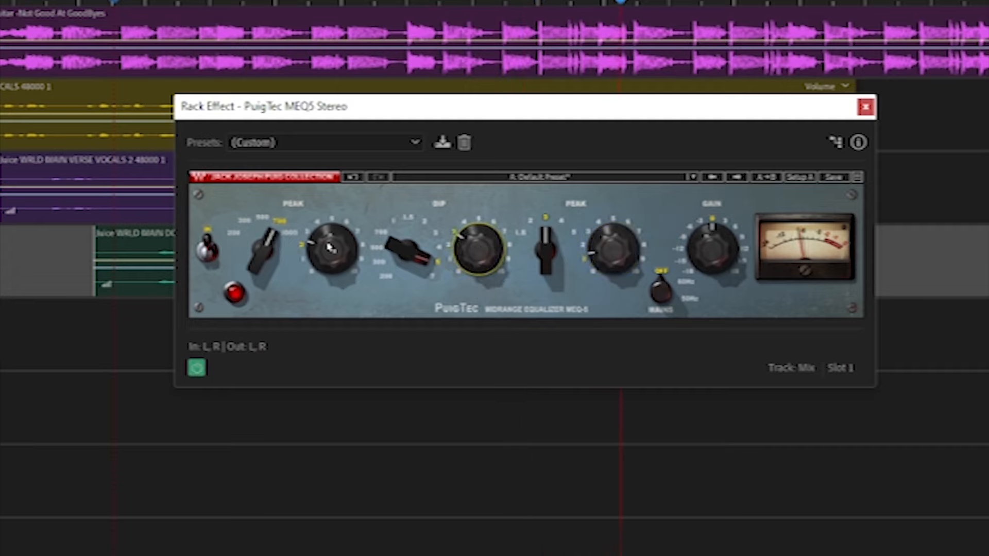
{"action": "left_click_drag", "start_coordinate": [326, 249], "coordinate": [333, 250]}
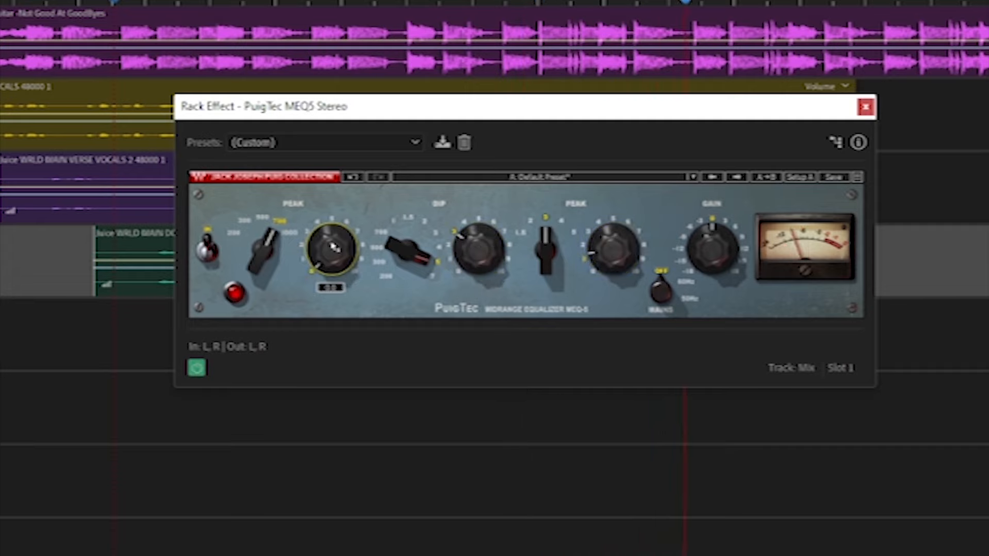
{"action": "left_click_drag", "start_coordinate": [618, 255], "coordinate": [621, 256]}
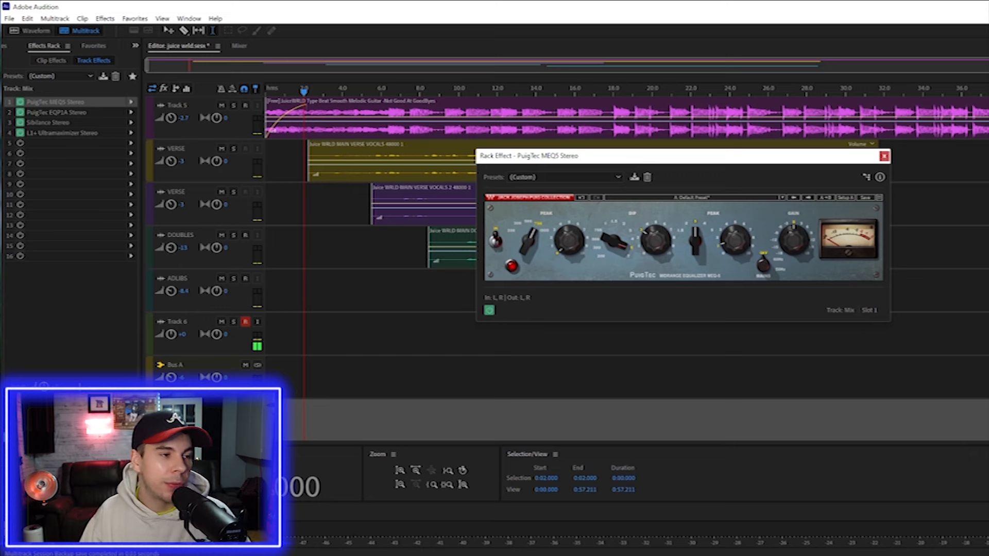
Open the PuigTec EQP1A from the Mix track's effects and arrange its window beside the MEQ5 window.
{"action": "double_click", "coordinate": [85, 110]}
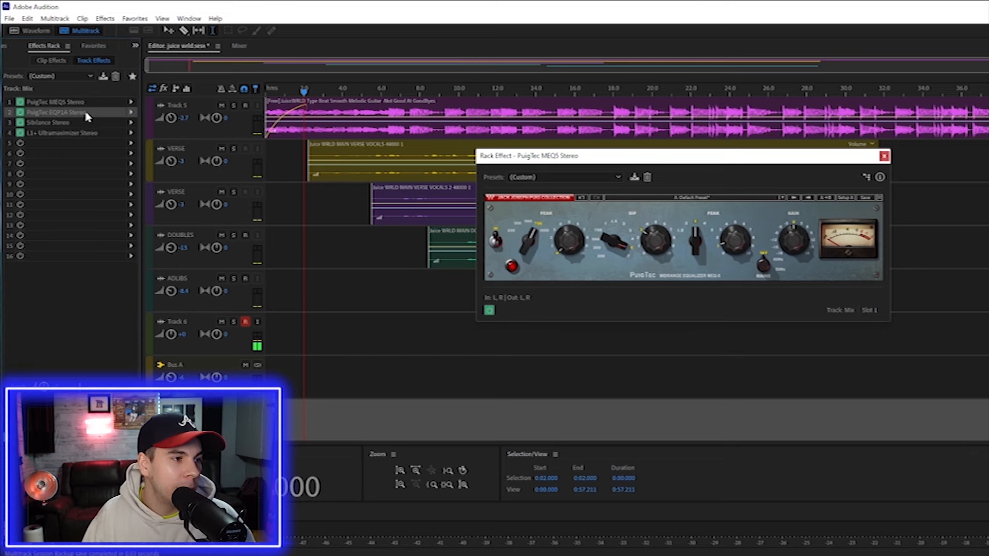
{"action": "left_click_drag", "start_coordinate": [515, 153], "coordinate": [806, 184]}
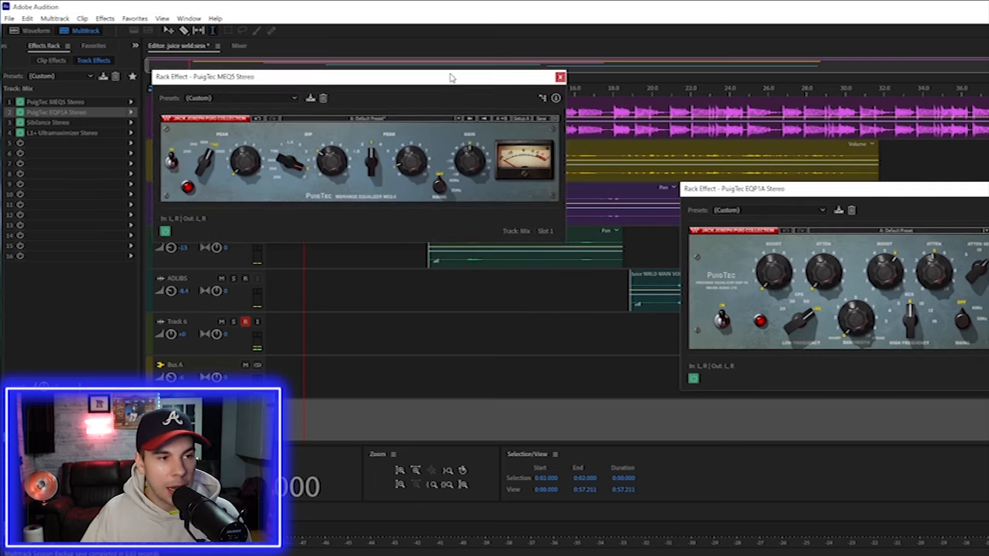
{"action": "left_click_drag", "start_coordinate": [451, 76], "coordinate": [436, 72]}
{"action": "left_click_drag", "start_coordinate": [870, 195], "coordinate": [641, 223]}
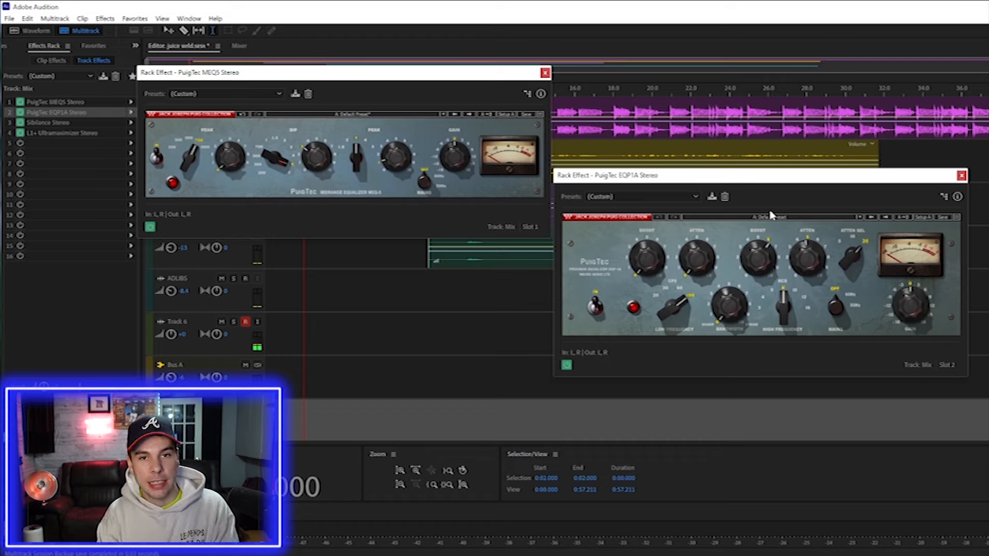
Try the EQP1A's bandwidth knob and compare it with the Q / Width of band 4 in the VERSE track EQ.
{"action": "mouse_move", "coordinate": [672, 304]}
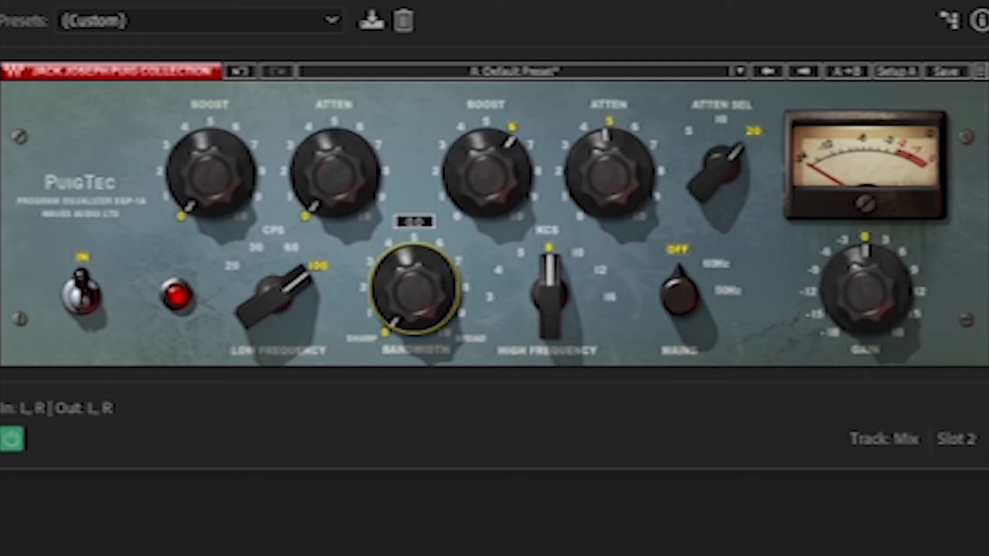
{"action": "left_click_drag", "start_coordinate": [433, 291], "coordinate": [433, 222]}
{"action": "left_click_drag", "start_coordinate": [514, 373], "coordinate": [459, 377]}
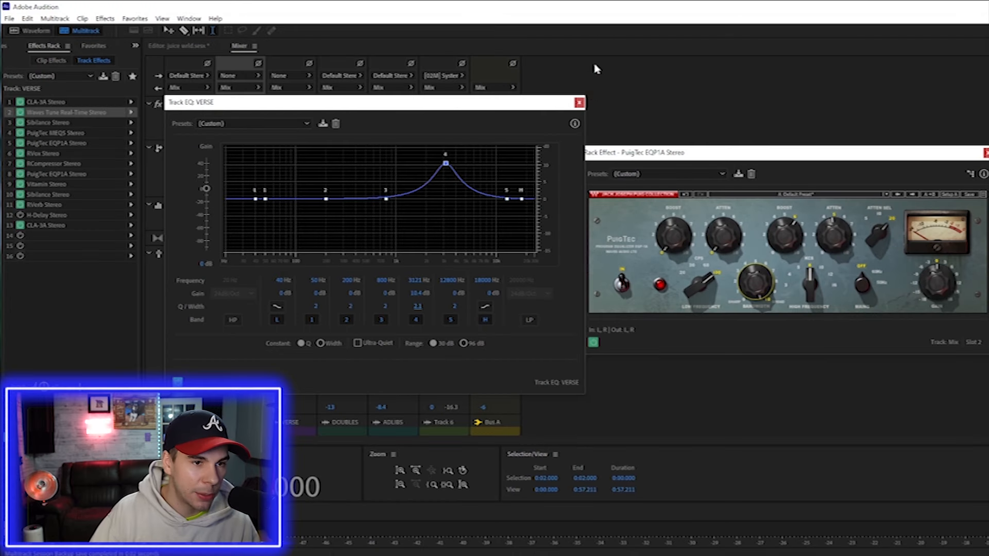
{"action": "left_click", "coordinate": [417, 306]}
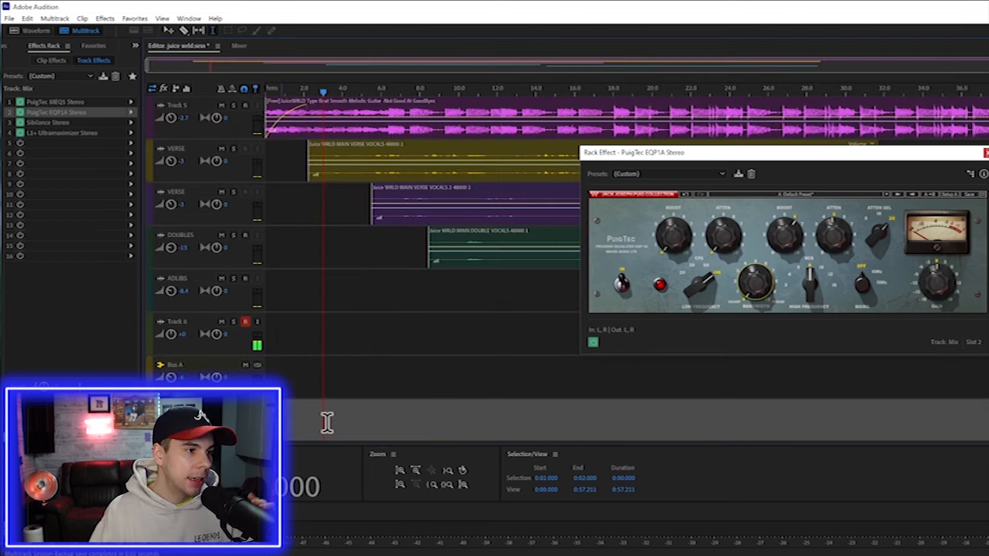
{"action": "left_click", "coordinate": [326, 423]}
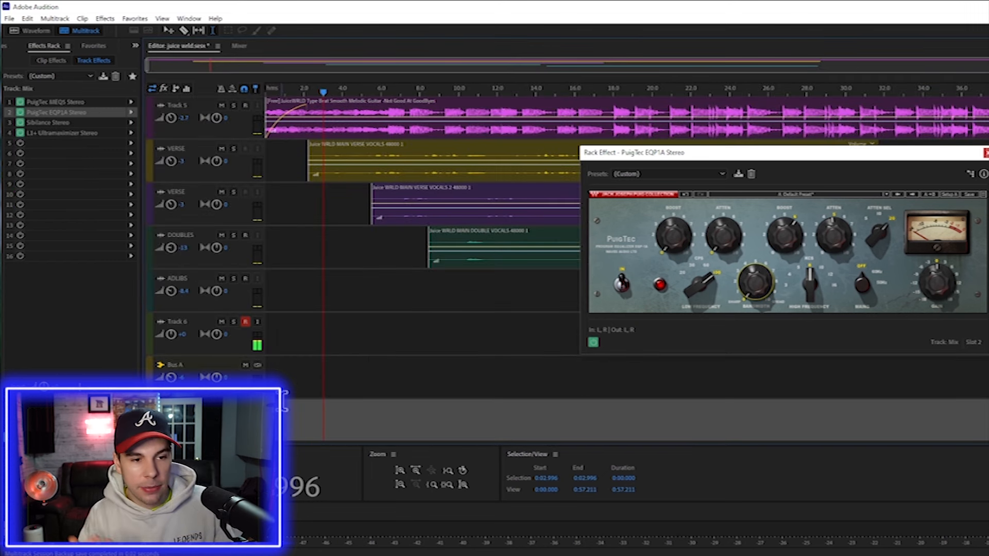
Try raising the EQP1A's low-frequency boost and attenuation, and return both to 0.
{"action": "mouse_move", "coordinate": [721, 234]}
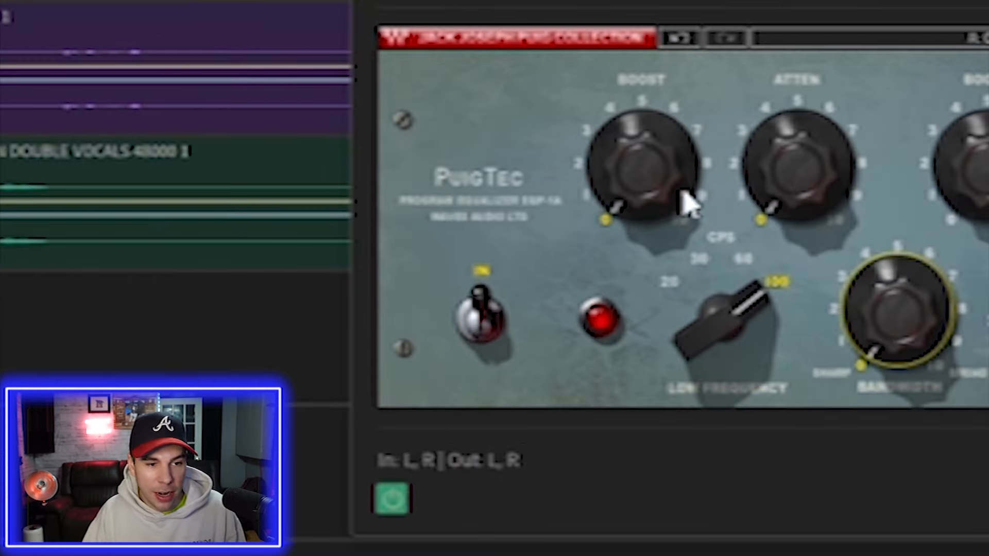
{"action": "left_click_drag", "start_coordinate": [635, 187], "coordinate": [654, 162]}
{"action": "left_click_drag", "start_coordinate": [768, 144], "coordinate": [799, 159]}
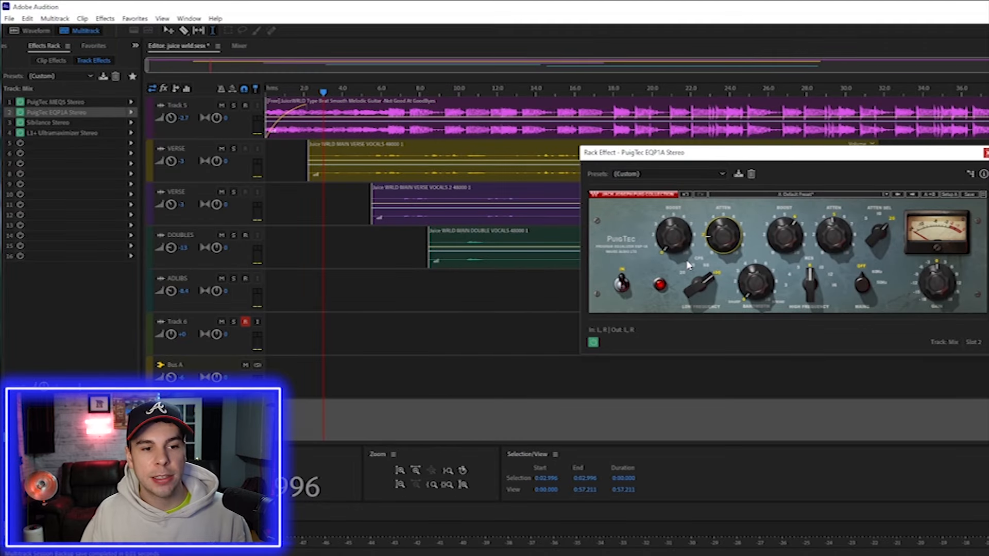
{"action": "left_click_drag", "start_coordinate": [723, 234], "coordinate": [724, 221]}
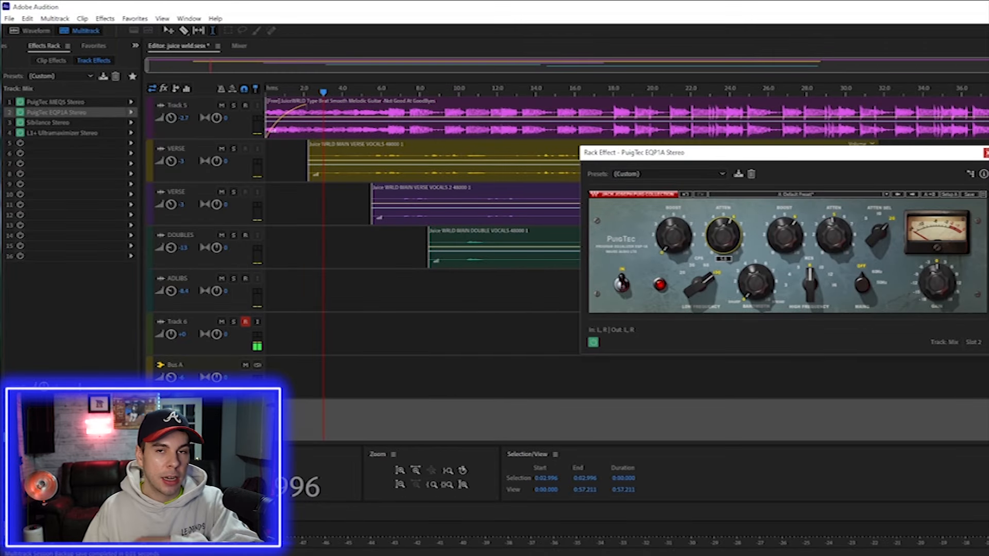
{"action": "left_click_drag", "start_coordinate": [723, 221], "coordinate": [667, 223]}
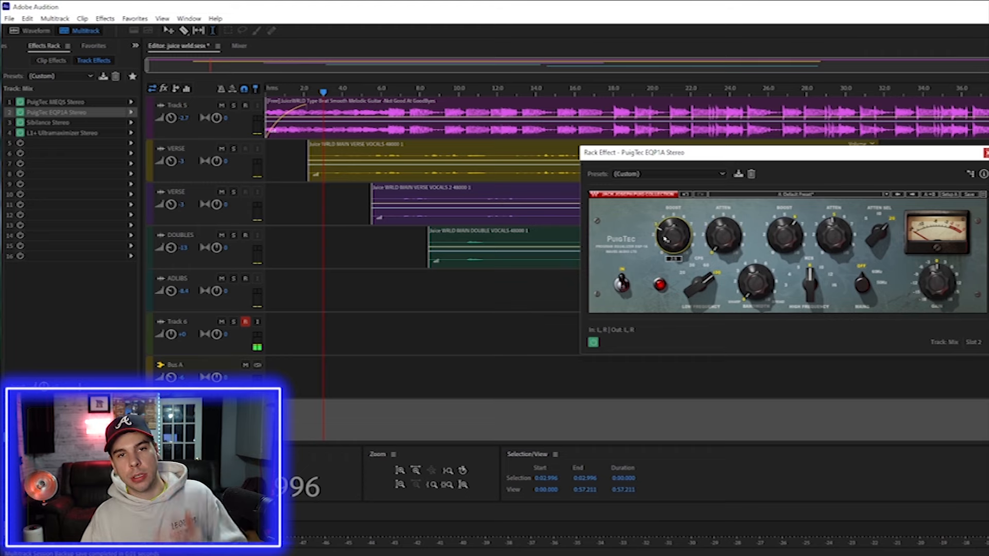
{"action": "left_click_drag", "start_coordinate": [665, 239], "coordinate": [665, 252]}
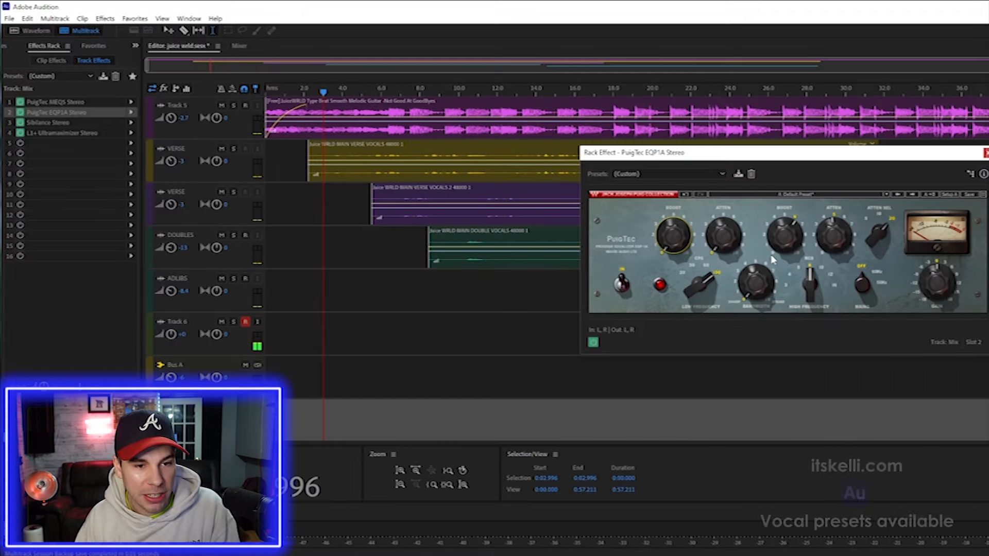
Sweep the EQP1A's high-frequency boost during playback, settle it at about 4, and switch the high frequency selector to 16 KCS.
{"action": "left_click", "coordinate": [811, 283]}
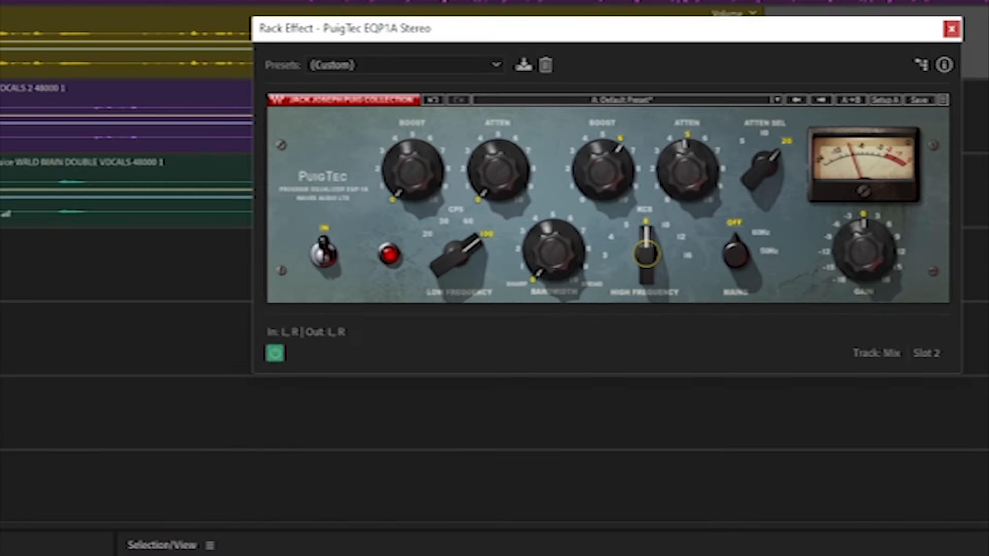
{"action": "left_click", "coordinate": [785, 228]}
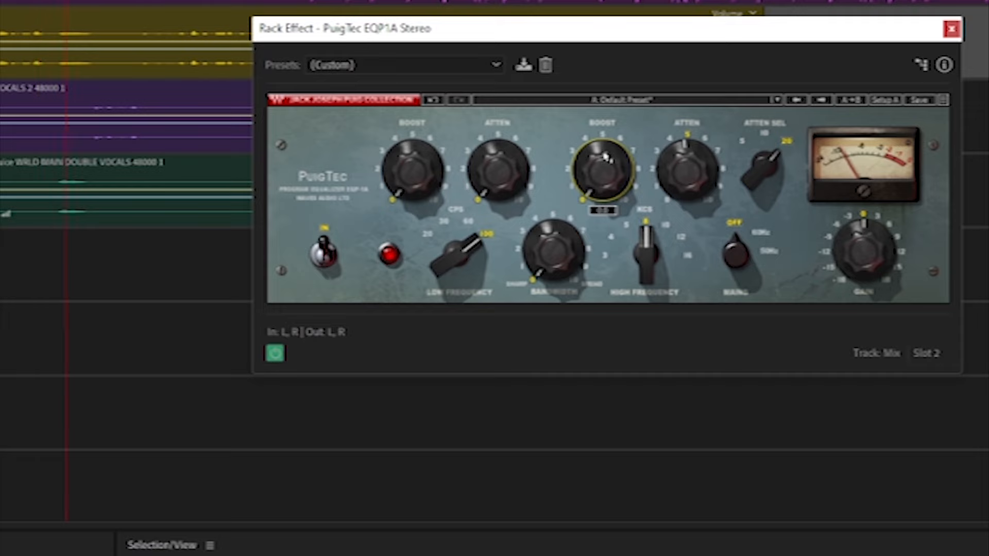
{"action": "left_click_drag", "start_coordinate": [607, 157], "coordinate": [607, 116]}
{"action": "left_click_drag", "start_coordinate": [607, 155], "coordinate": [607, 184]}
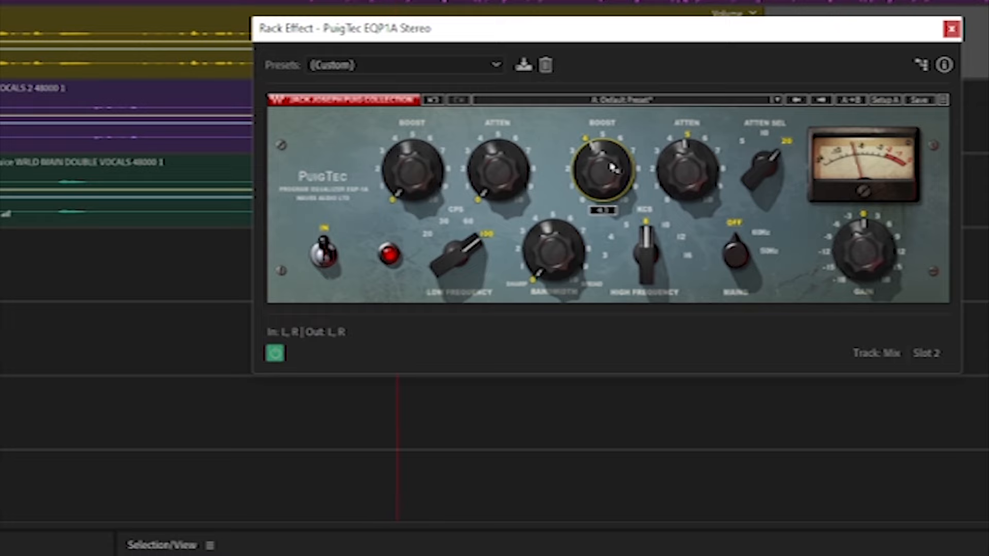
{"action": "left_click_drag", "start_coordinate": [646, 243], "coordinate": [646, 221]}
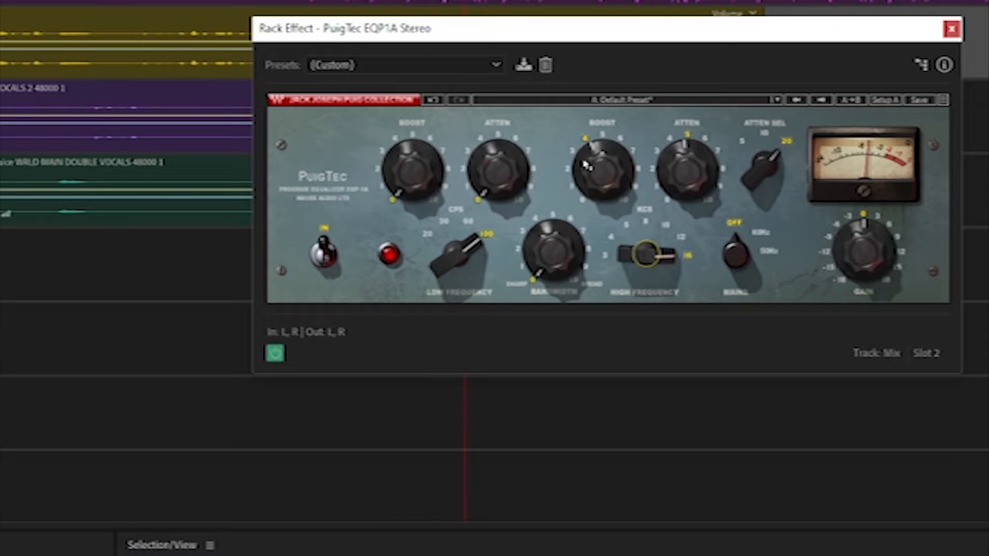
Sweep the EQP1A's high-frequency boost between 0 and 10 during playback, settling it at about 6 with the high frequency selector at 8 KCS.
{"action": "left_click_drag", "start_coordinate": [589, 166], "coordinate": [589, 150]}
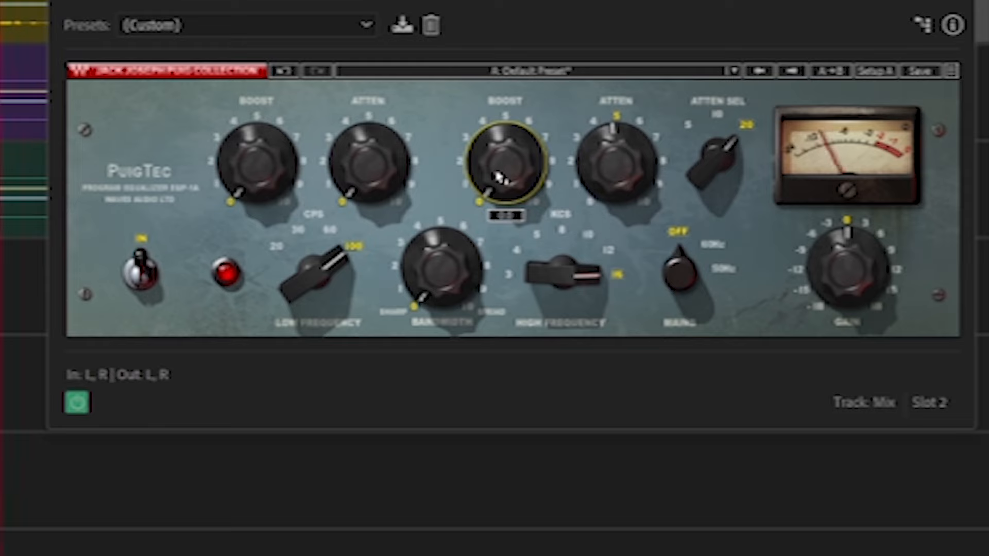
{"action": "left_click_drag", "start_coordinate": [499, 178], "coordinate": [498, 129]}
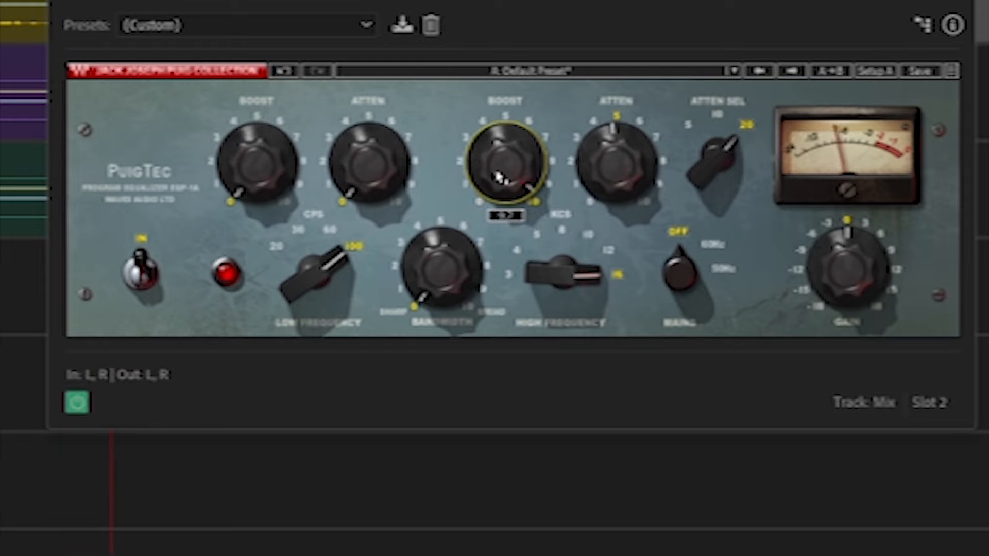
{"action": "left_click_drag", "start_coordinate": [498, 178], "coordinate": [498, 227]}
{"action": "left_click_drag", "start_coordinate": [499, 177], "coordinate": [498, 153]}
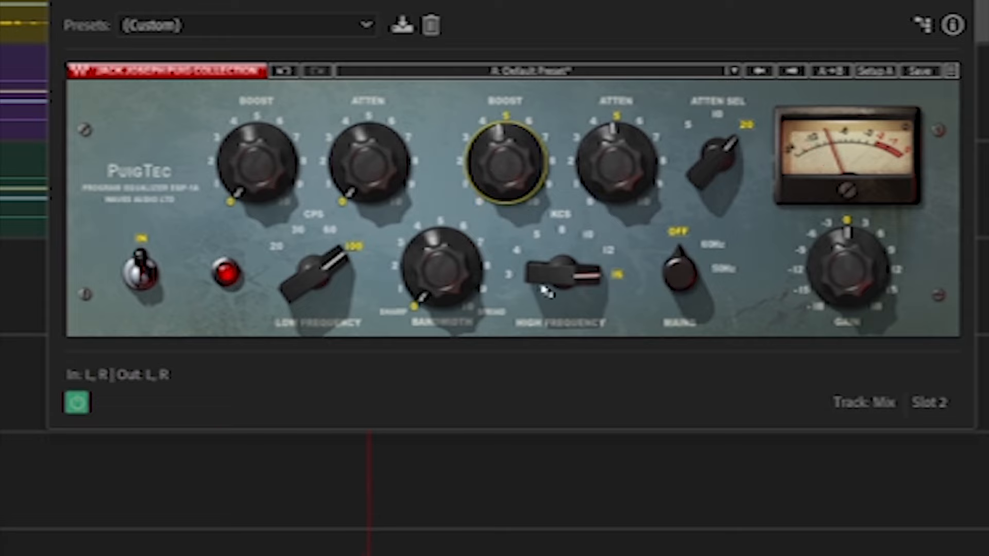
{"action": "left_click_drag", "start_coordinate": [542, 291], "coordinate": [542, 315]}
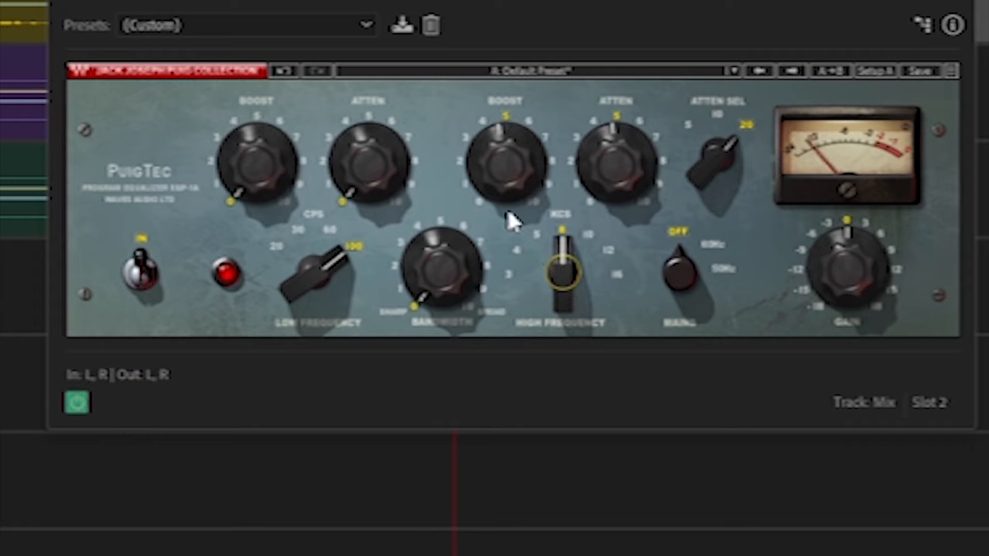
{"action": "left_click_drag", "start_coordinate": [508, 144], "coordinate": [508, 137]}
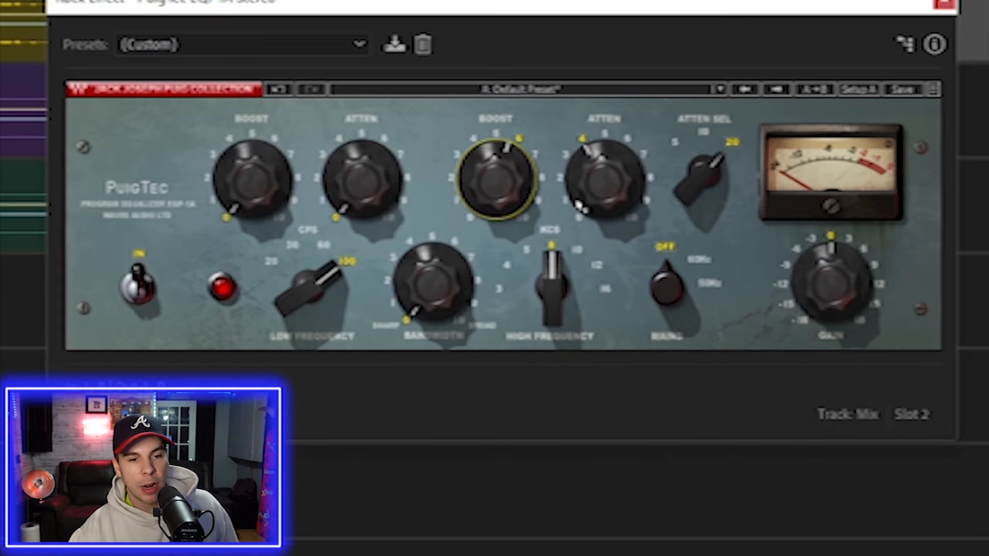
Sweep the EQP1A's high-frequency attenuation between 0 and 10 during playback and settle it at about 4.
{"action": "left_click_drag", "start_coordinate": [853, 239], "coordinate": [852, 236]}
{"action": "left_click_drag", "start_coordinate": [606, 180], "coordinate": [602, 169]}
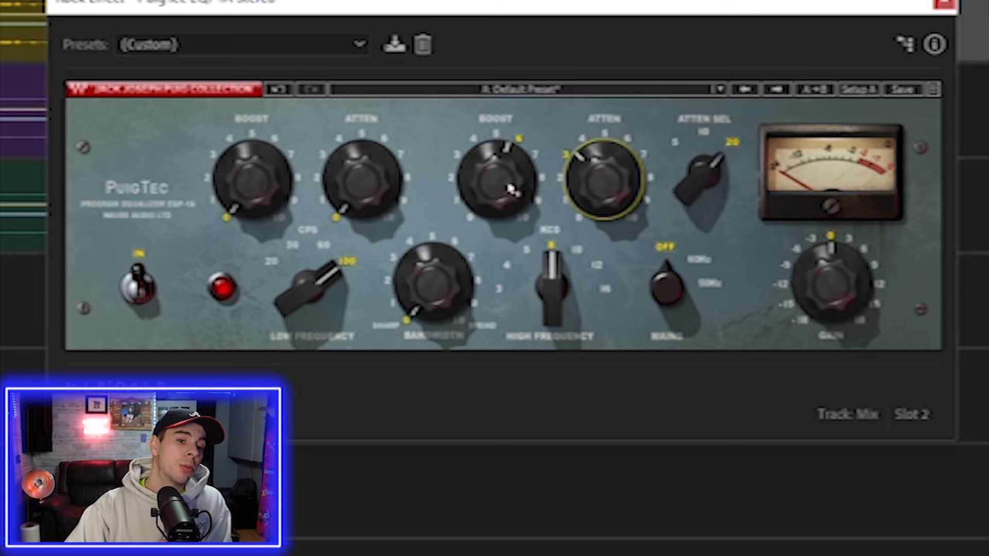
{"action": "mouse_move", "coordinate": [614, 181]}
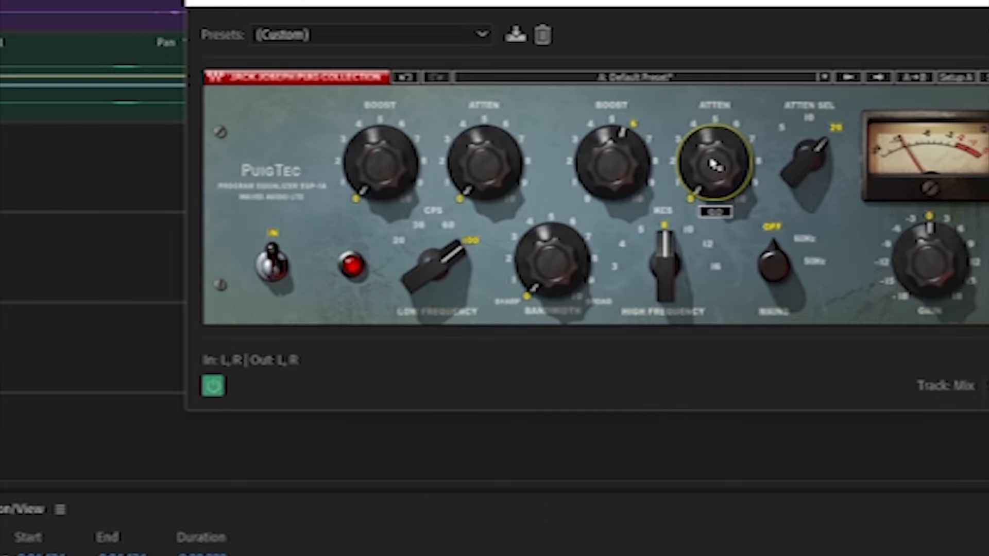
{"action": "left_click_drag", "start_coordinate": [715, 163], "coordinate": [715, 62]}
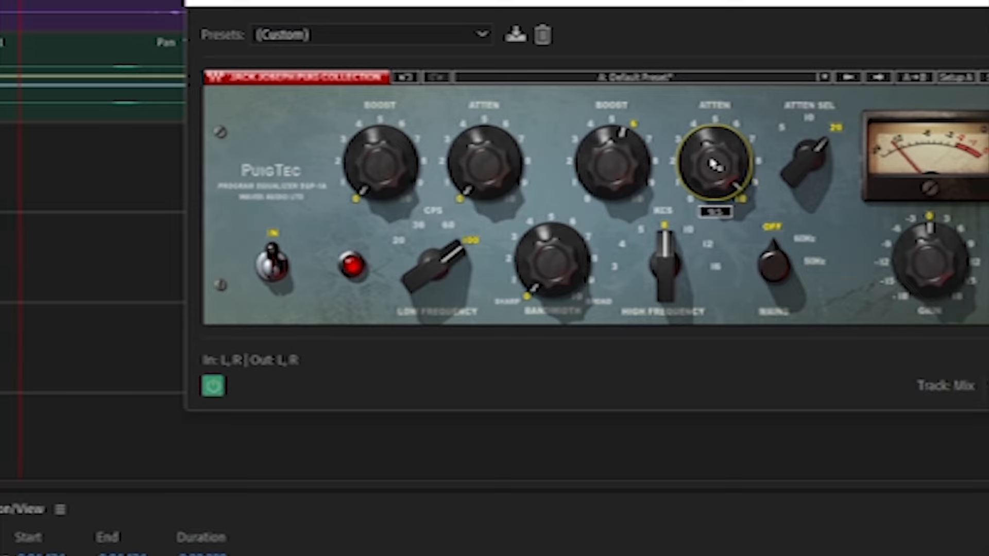
{"action": "left_click_drag", "start_coordinate": [715, 163], "coordinate": [715, 226]}
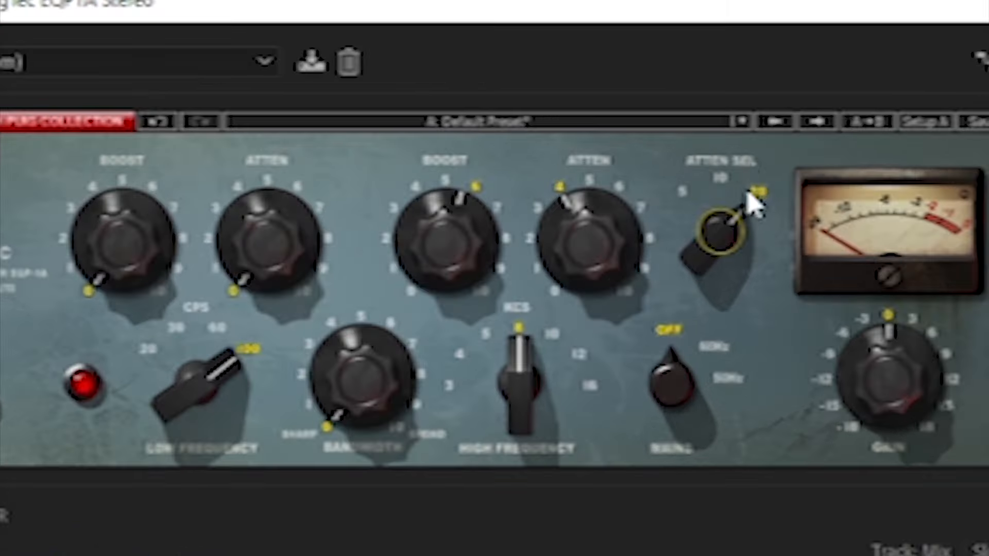
{"action": "mouse_move", "coordinate": [745, 222]}
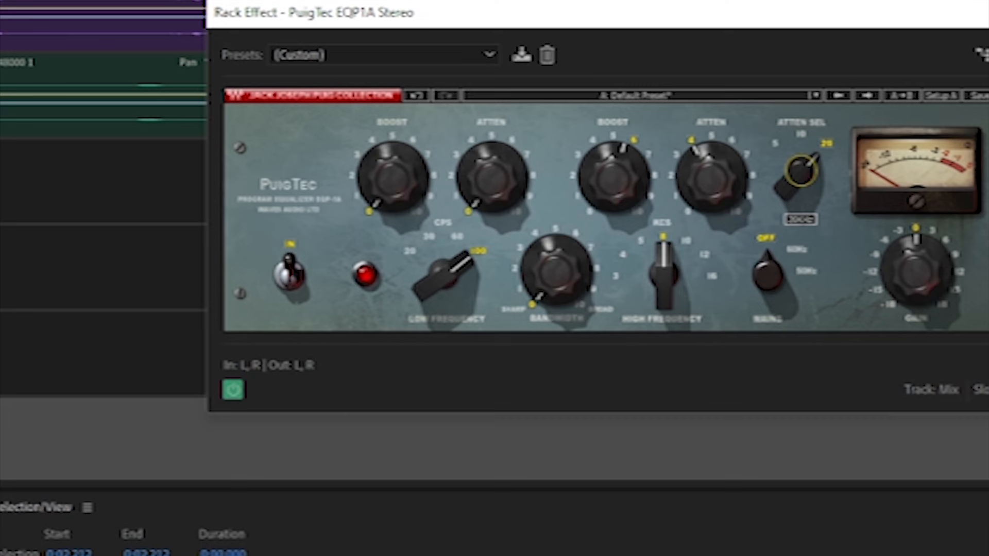
{"action": "left_click_drag", "start_coordinate": [634, 213], "coordinate": [625, 226]}
{"action": "left_click_drag", "start_coordinate": [711, 170], "coordinate": [711, 127]}
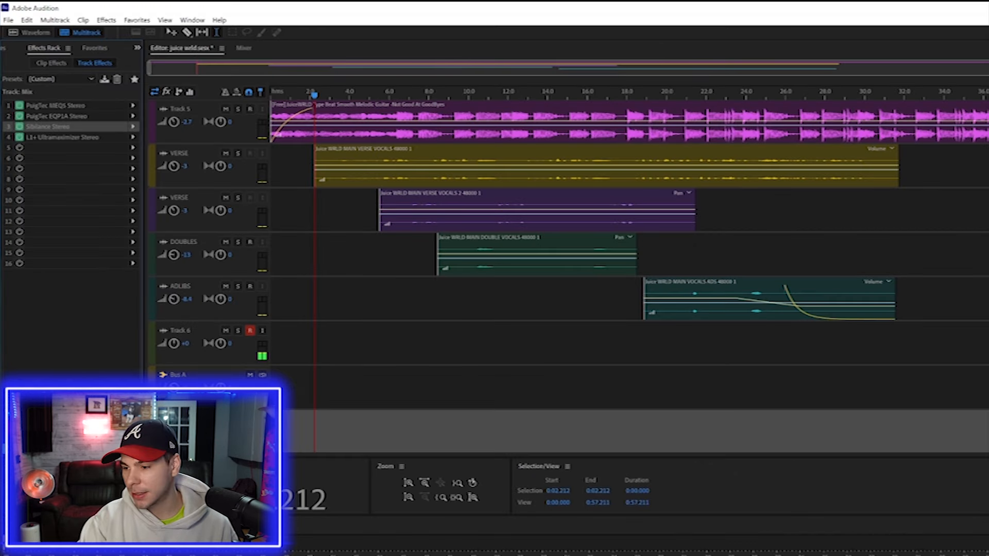
Open Sibilance from the Mix track's effects and set its threshold to -14.1 and its mode to about 63.
{"action": "left_click_drag", "start_coordinate": [0, 175], "coordinate": [988, 134]}
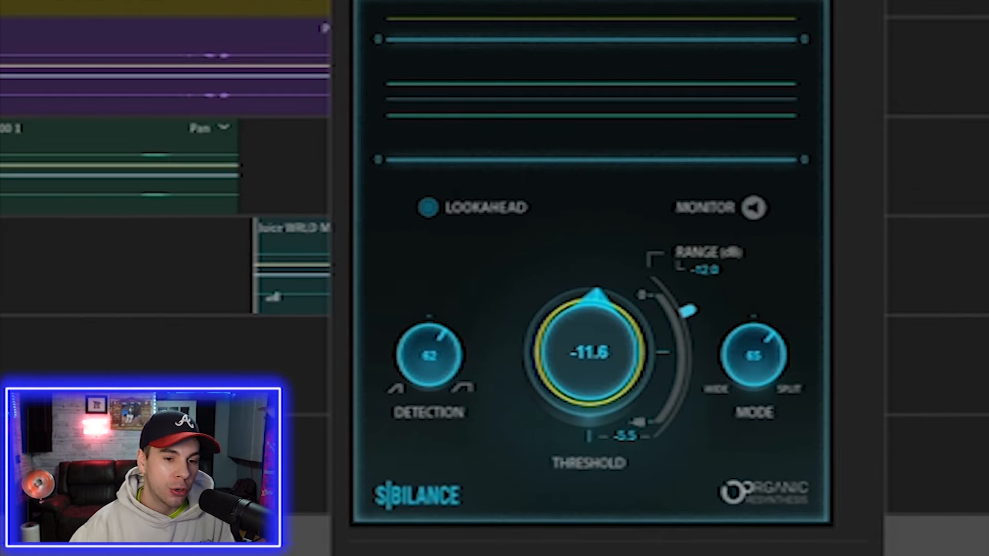
{"action": "mouse_move", "coordinate": [608, 331]}
{"action": "left_mouse_down"}
{"action": "mouse_move", "coordinate": [608, 356]}
{"action": "mouse_move", "coordinate": [608, 331]}
{"action": "left_mouse_up"}
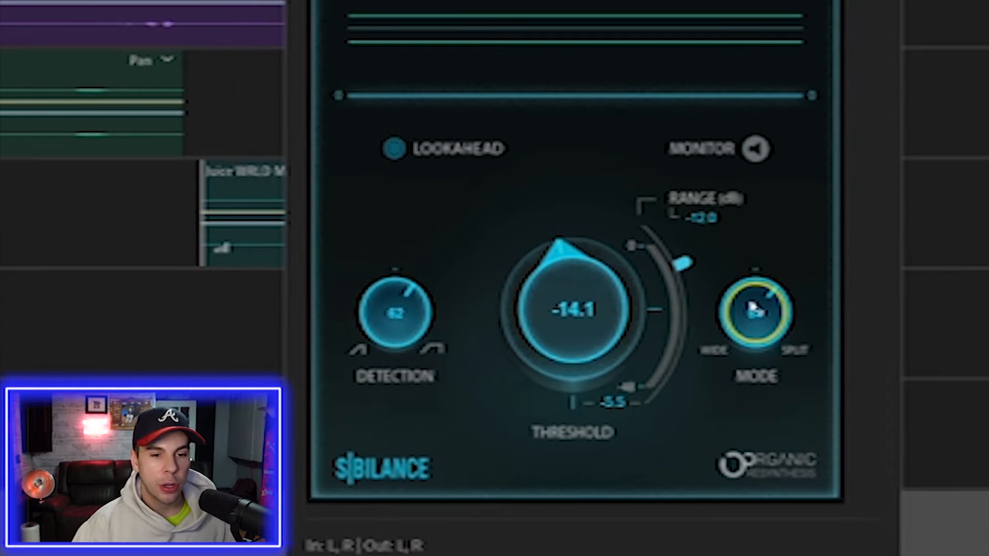
{"action": "left_click_drag", "start_coordinate": [752, 350], "coordinate": [752, 352]}
{"action": "left_click_drag", "start_coordinate": [756, 313], "coordinate": [756, 345]}
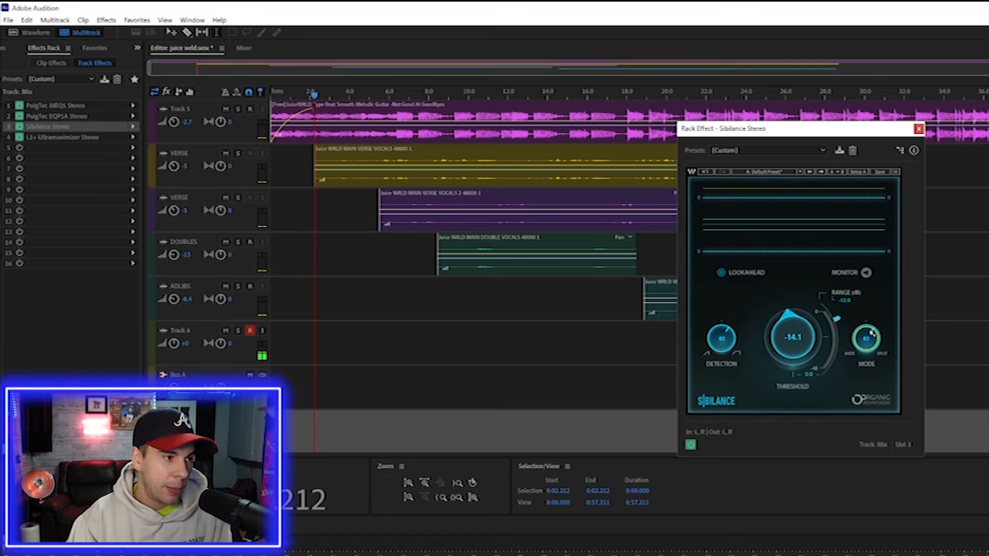
{"action": "left_click", "coordinate": [817, 108]}
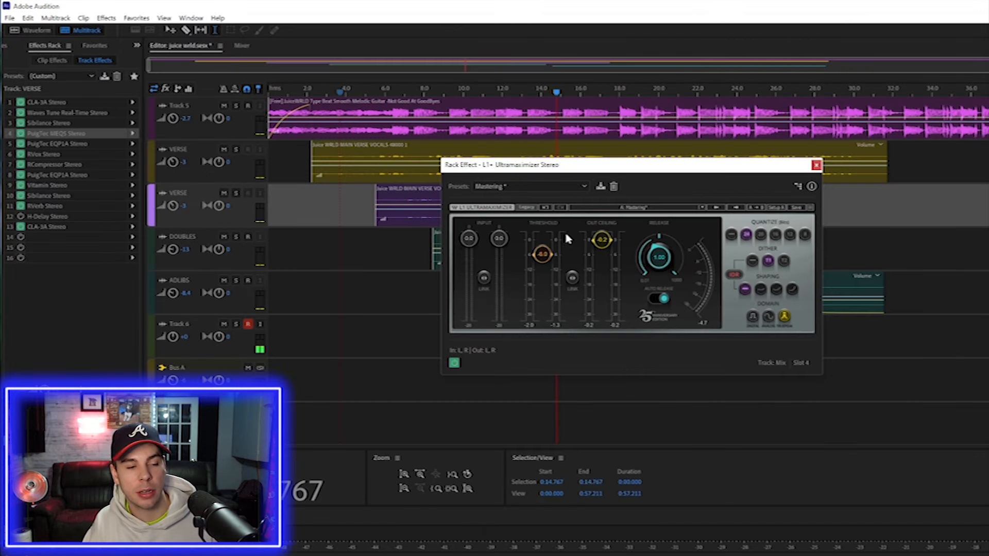
Try the input channel link and an input fader in the L1+ Ultramaximizer, leaving the input at 0.0.
{"action": "left_click", "coordinate": [485, 276]}
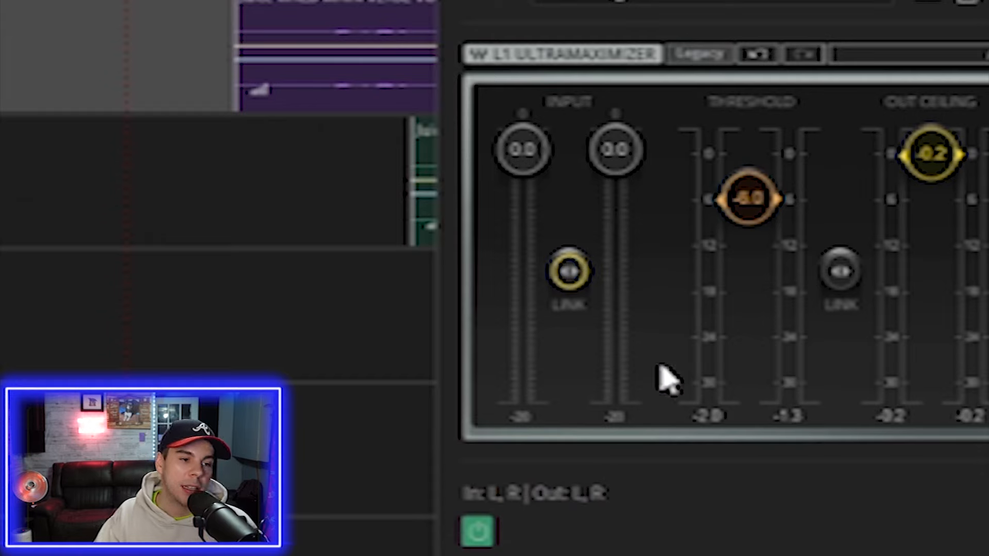
{"action": "left_click", "coordinate": [580, 284]}
{"action": "mouse_move", "coordinate": [523, 150]}
{"action": "left_mouse_down"}
{"action": "mouse_move", "coordinate": [523, 379]}
{"action": "mouse_move", "coordinate": [523, 149]}
{"action": "left_mouse_up"}
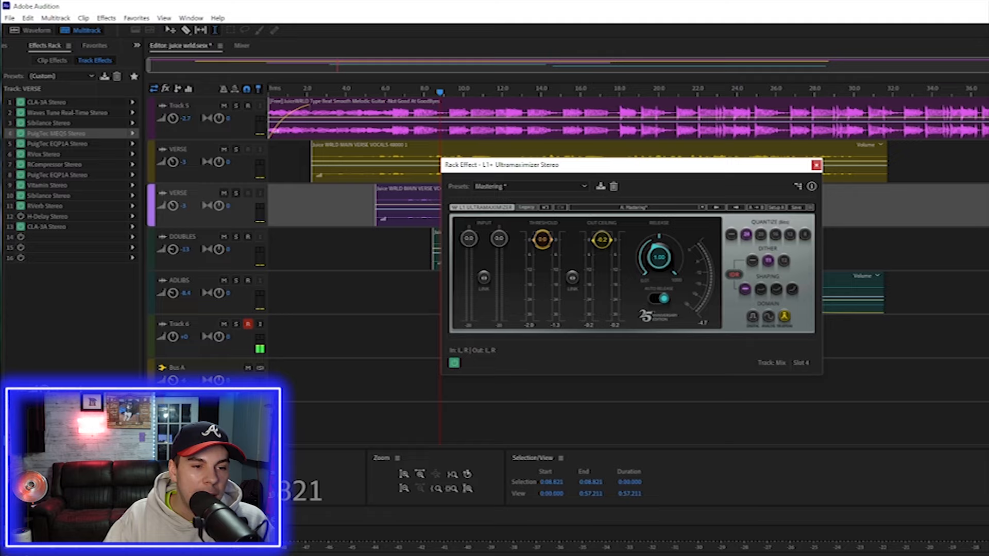
Sweep the L1+ Ultramaximizer's threshold from 0.0 down to -12.0 during playback and settle it at -8.0.
{"action": "left_click_drag", "start_coordinate": [750, 157], "coordinate": [749, 181]}
{"action": "left_click_drag", "start_coordinate": [517, 170], "coordinate": [516, 200]}
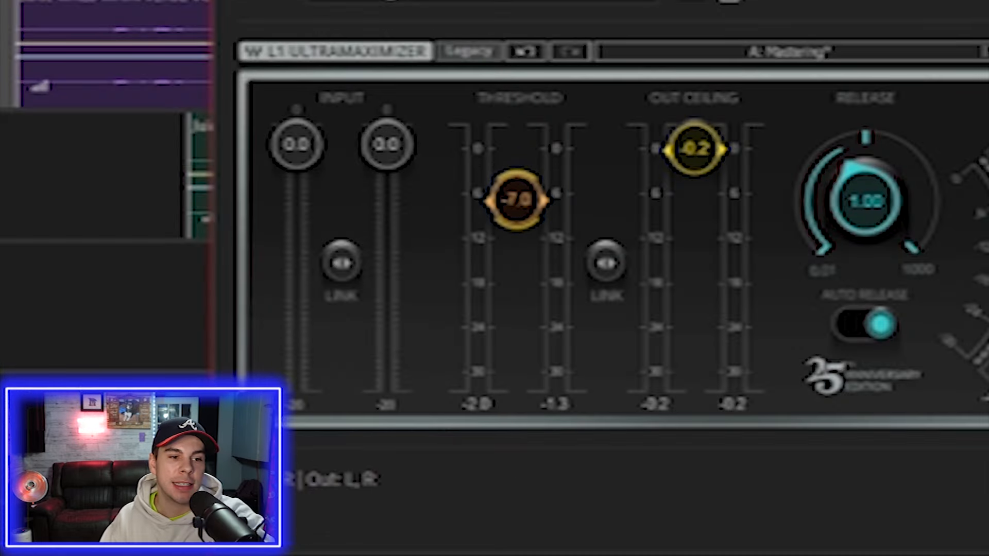
{"action": "mouse_move", "coordinate": [516, 200]}
{"action": "left_mouse_down"}
{"action": "mouse_move", "coordinate": [517, 186]}
{"action": "mouse_move", "coordinate": [517, 199]}
{"action": "left_mouse_up"}
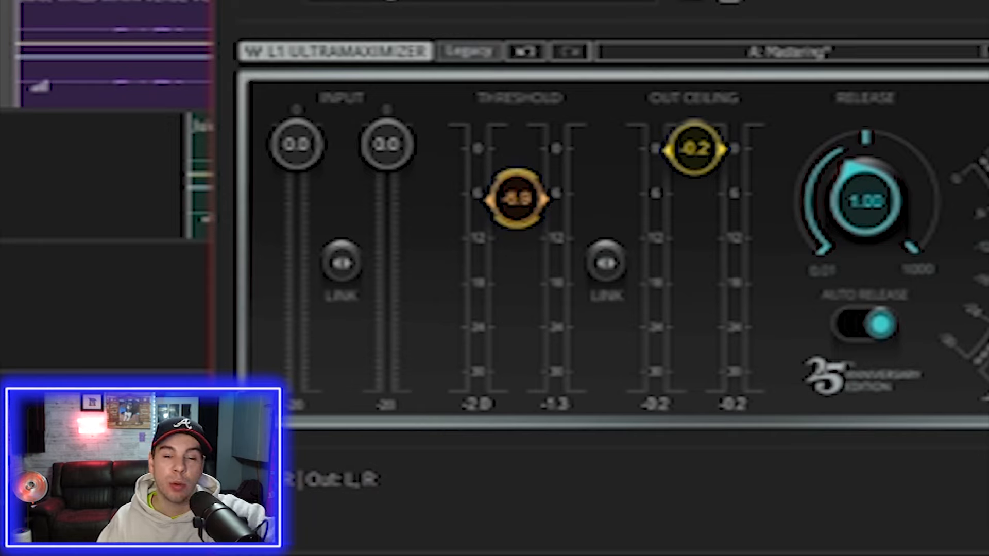
{"action": "left_click_drag", "start_coordinate": [520, 215], "coordinate": [519, 234]}
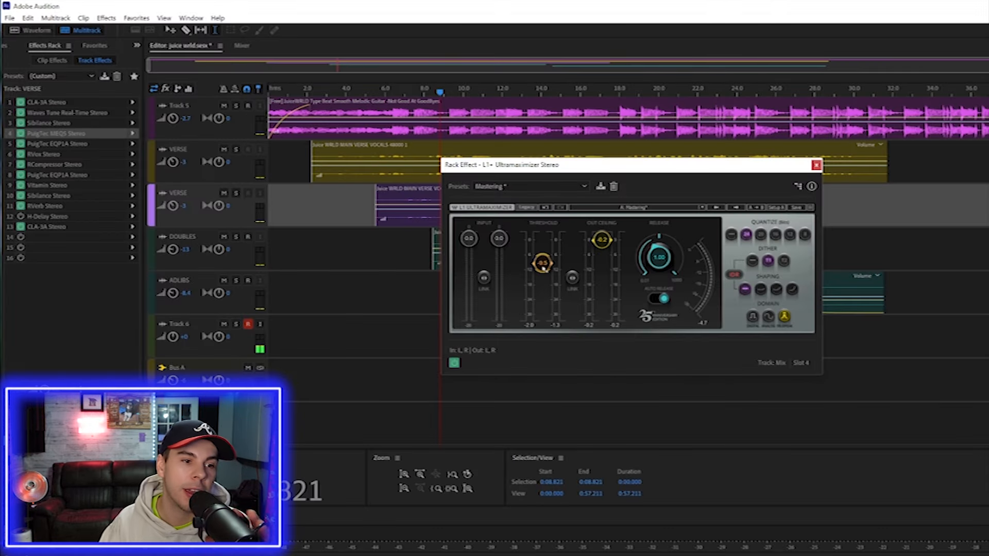
{"action": "mouse_move", "coordinate": [543, 267]}
{"action": "left_mouse_down"}
{"action": "mouse_move", "coordinate": [543, 239]}
{"action": "mouse_move", "coordinate": [543, 269]}
{"action": "left_mouse_up"}
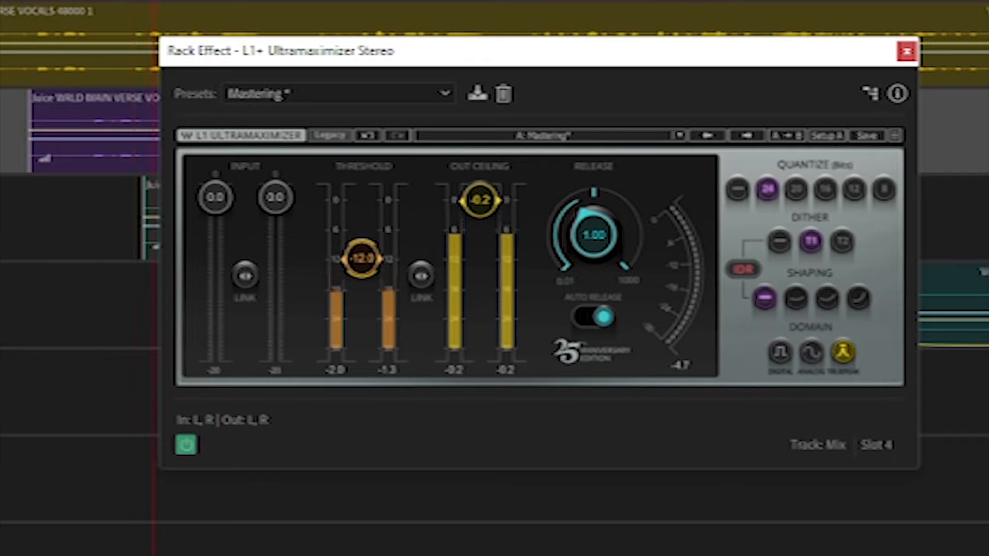
{"action": "left_click_drag", "start_coordinate": [362, 259], "coordinate": [362, 234]}
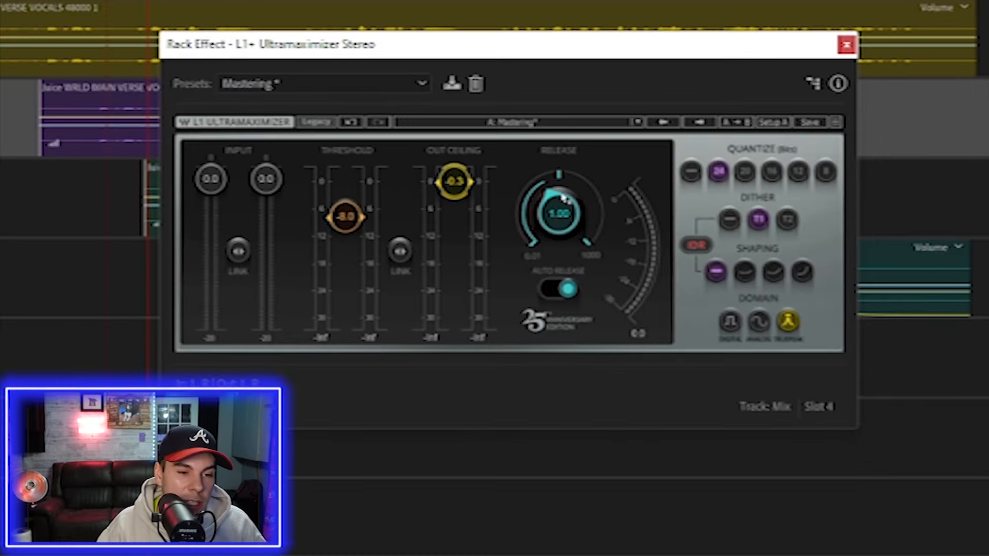
Try a longer release and the last noise shaping option in the L1+ Ultramaximizer, and return them to 1.00 and the first option.
{"action": "mouse_move", "coordinate": [560, 214]}
{"action": "left_mouse_down"}
{"action": "mouse_move", "coordinate": [560, 246]}
{"action": "mouse_move", "coordinate": [560, 206]}
{"action": "left_mouse_up"}
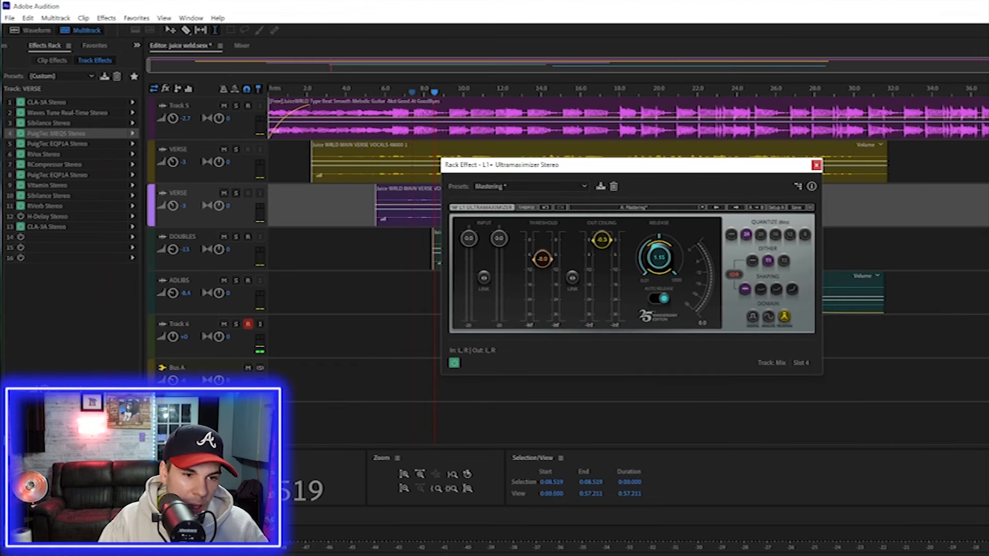
{"action": "left_click_drag", "start_coordinate": [659, 257], "coordinate": [659, 258]}
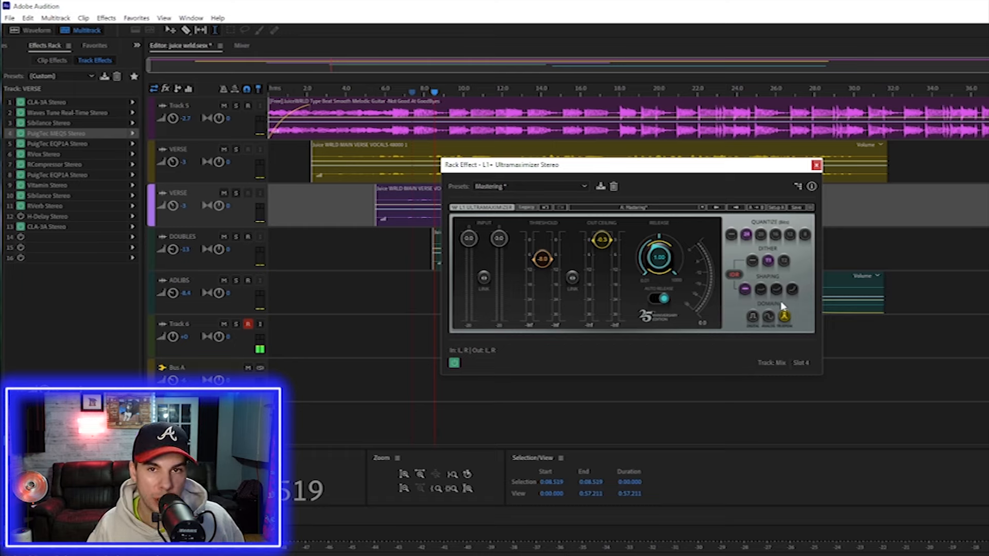
{"action": "left_click", "coordinate": [792, 290]}
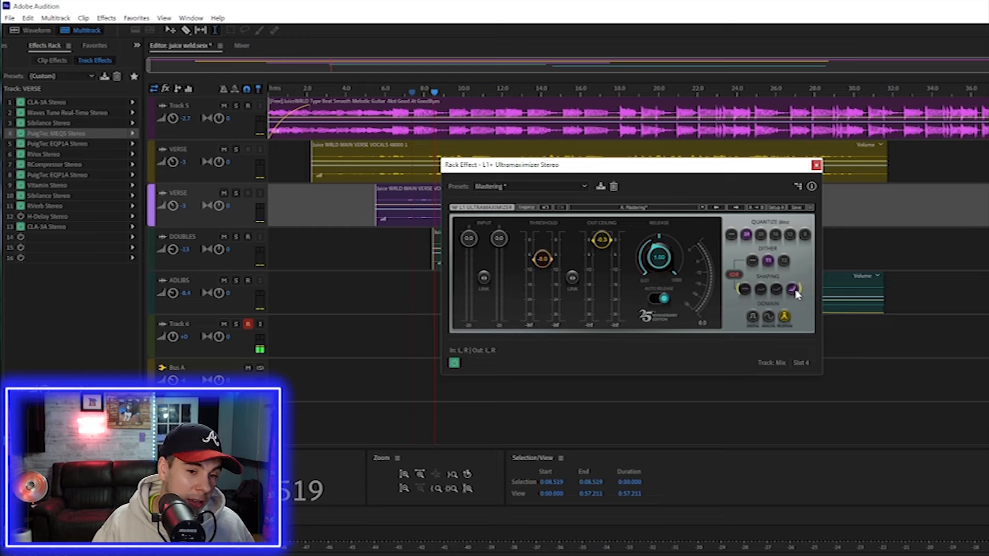
{"action": "left_click", "coordinate": [744, 290]}
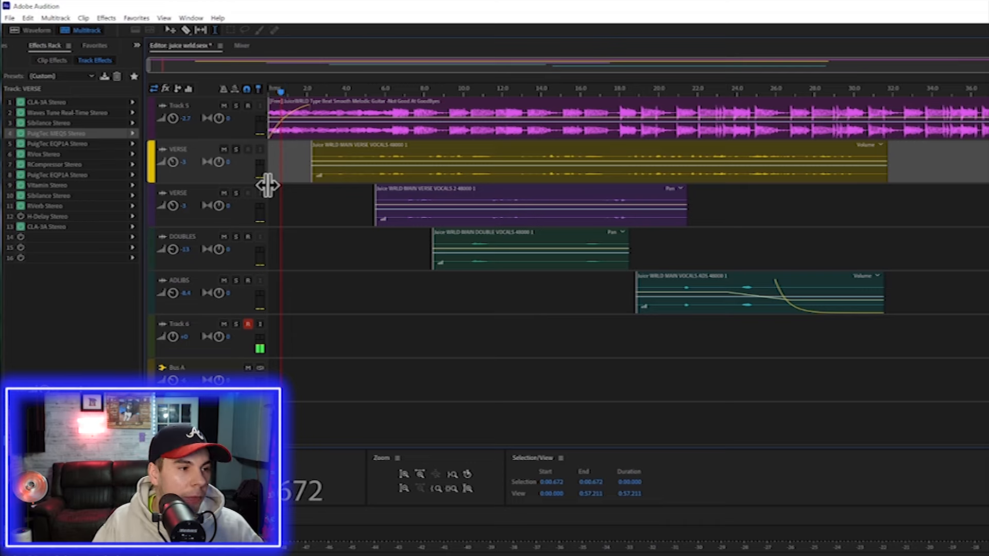
Compare the CLA-3A compressors in slots 1 and 13 of the VERSE track side by side, and close the slot 13 one.
{"action": "double_click", "coordinate": [46, 102]}
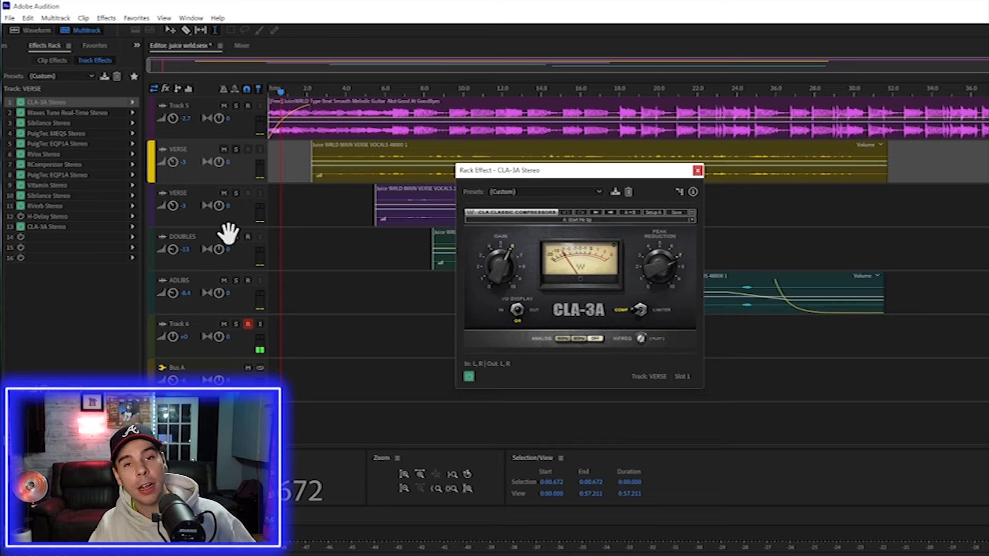
{"action": "double_click", "coordinate": [88, 226]}
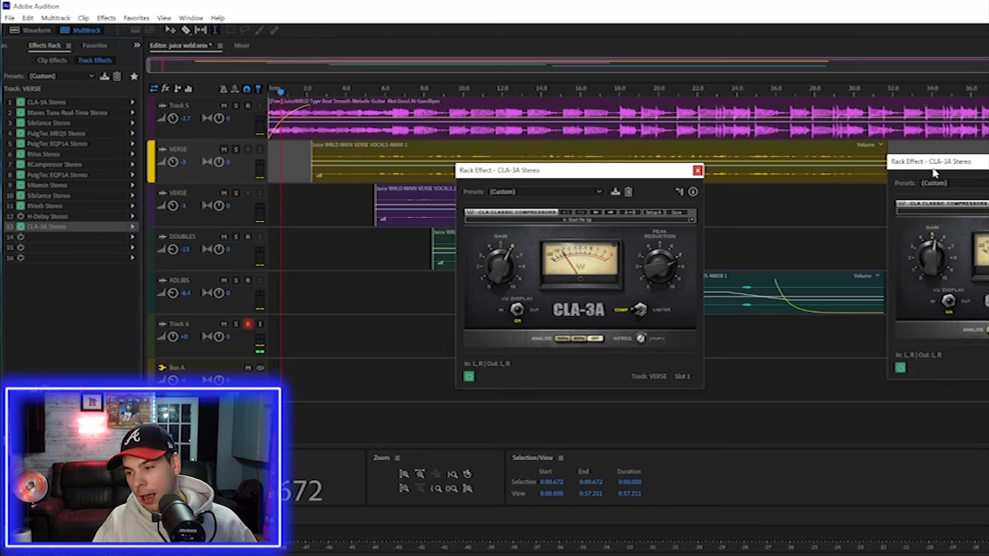
{"action": "left_click_drag", "start_coordinate": [977, 165], "coordinate": [795, 173]}
{"action": "left_click_drag", "start_coordinate": [637, 170], "coordinate": [504, 200]}
{"action": "left_click_drag", "start_coordinate": [790, 175], "coordinate": [678, 218]}
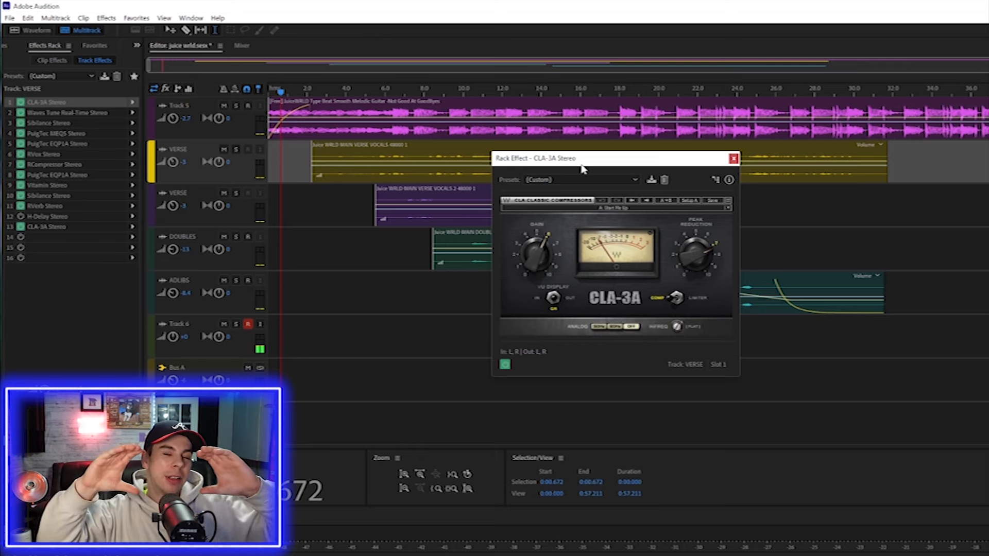
{"action": "left_click_drag", "start_coordinate": [988, 196], "coordinate": [846, 153]}
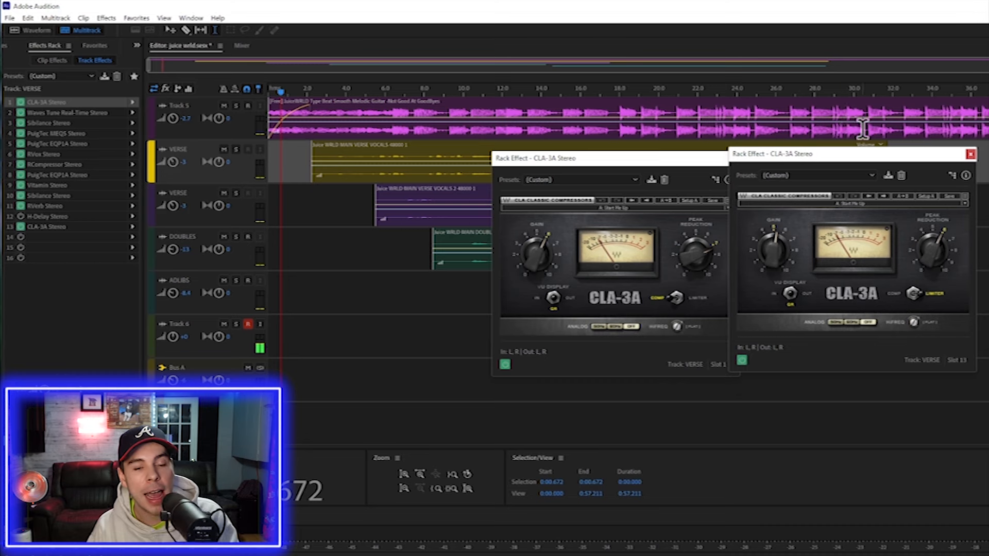
{"action": "left_click_drag", "start_coordinate": [884, 155], "coordinate": [843, 172]}
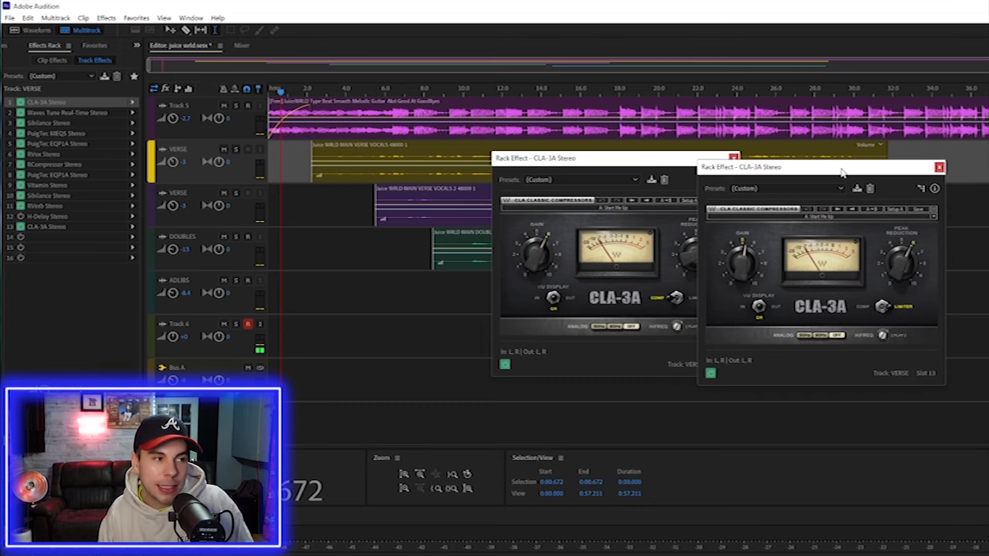
{"action": "left_click", "coordinate": [939, 167]}
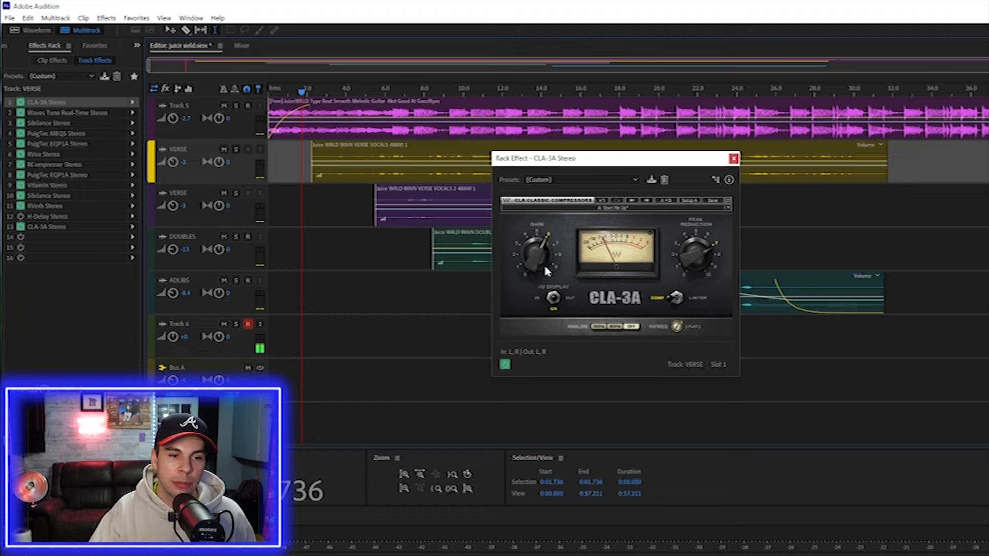
{"action": "mouse_move", "coordinate": [693, 257]}
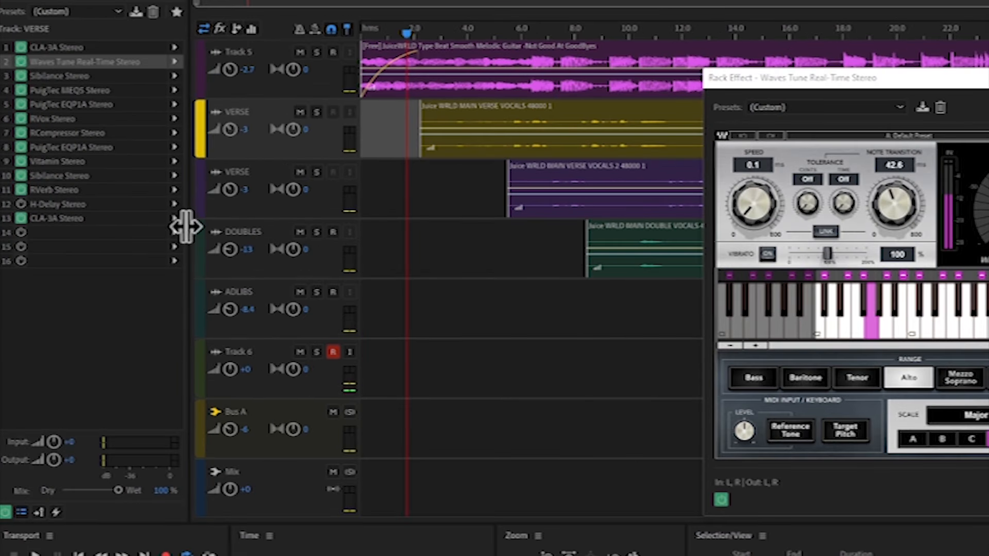
Look up the Time and Pitch effects available for empty slot 14 of the VERSE track without adding one.
{"action": "left_click", "coordinate": [175, 233]}
{"action": "mouse_move", "coordinate": [261, 427]}
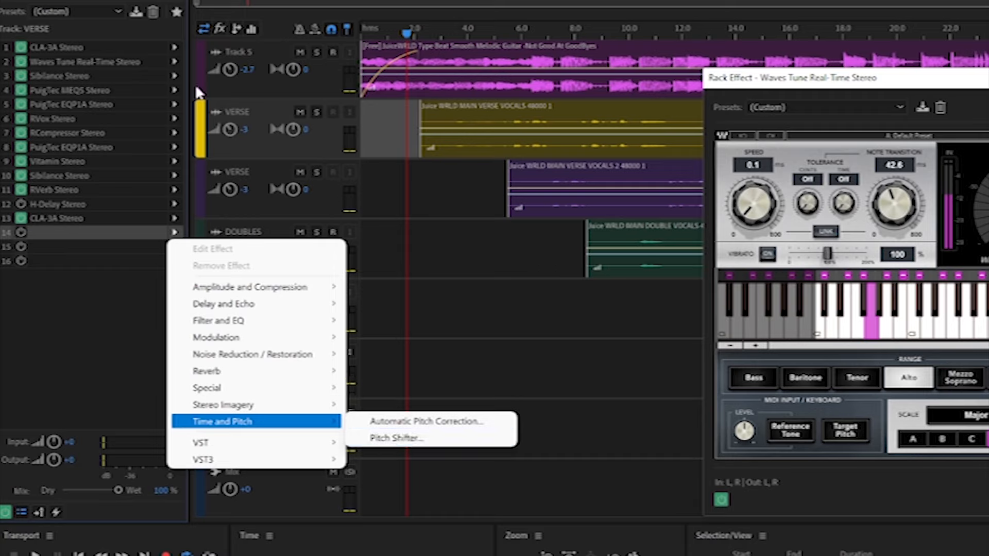
{"action": "left_click", "coordinate": [388, 128]}
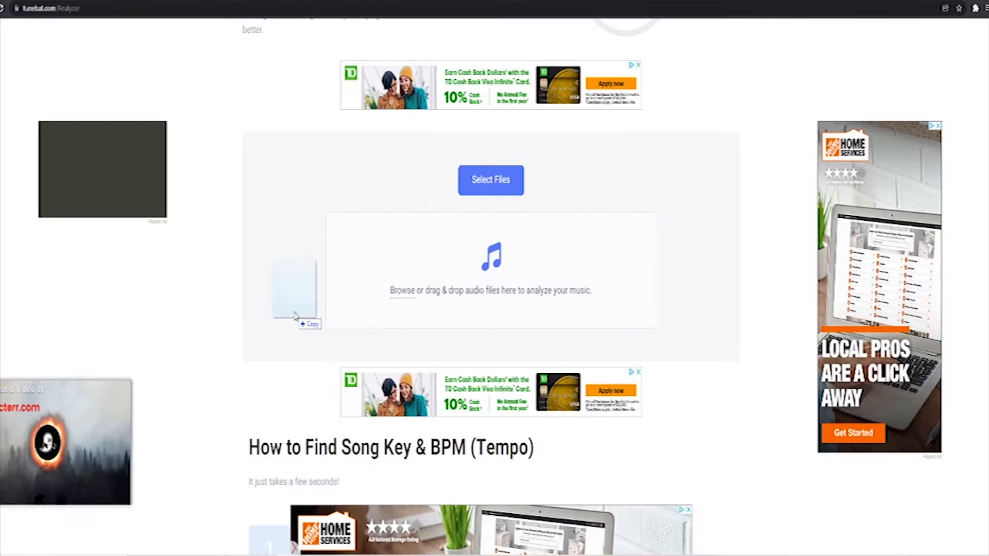
Submit the audio file to Tunebat's key and BPM analyzer, and look through the scale options in Waves Tune Real-Time.
{"action": "left_click_drag", "start_coordinate": [297, 314], "coordinate": [439, 294]}
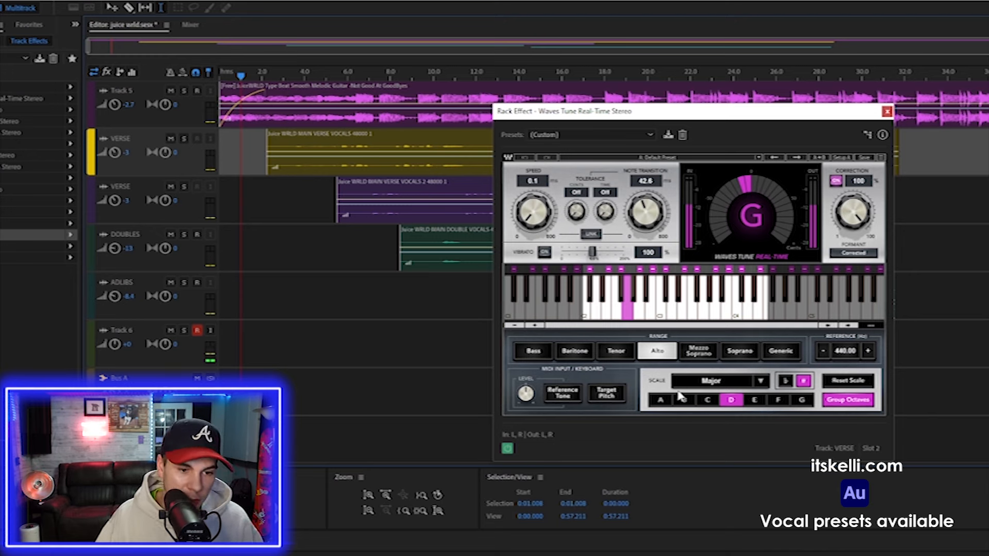
{"action": "left_click", "coordinate": [746, 386]}
{"action": "scroll", "coordinate": [738, 390], "scroll_direction": "down", "scroll_amount": 1}
{"action": "scroll", "coordinate": [738, 390], "scroll_direction": "up", "scroll_amount": 2}
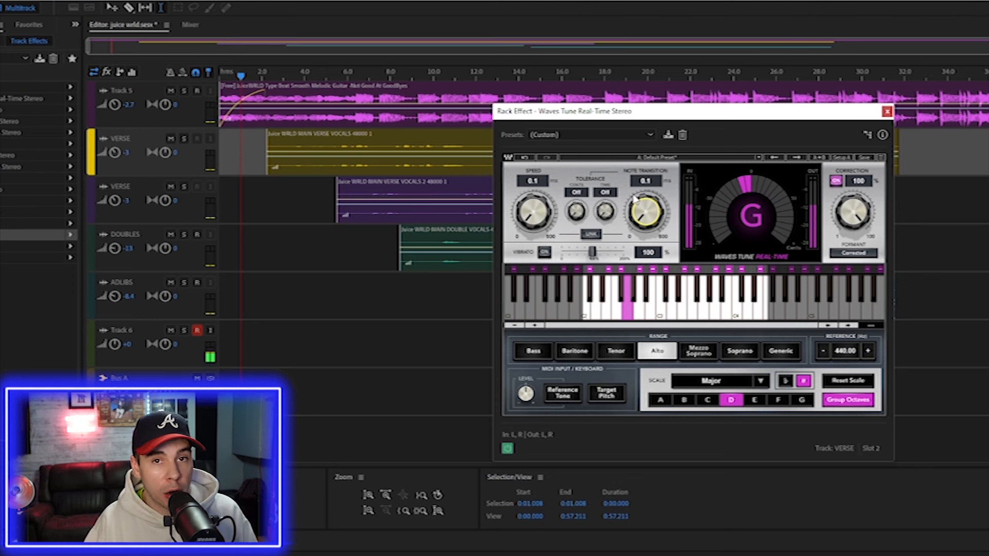
Try extreme Speed and Note Transition values in Waves Tune Real-Time, and set Speed to 2.0 ms and Note Transition to 15 ms.
{"action": "left_click_drag", "start_coordinate": [534, 212], "coordinate": [534, 134]}
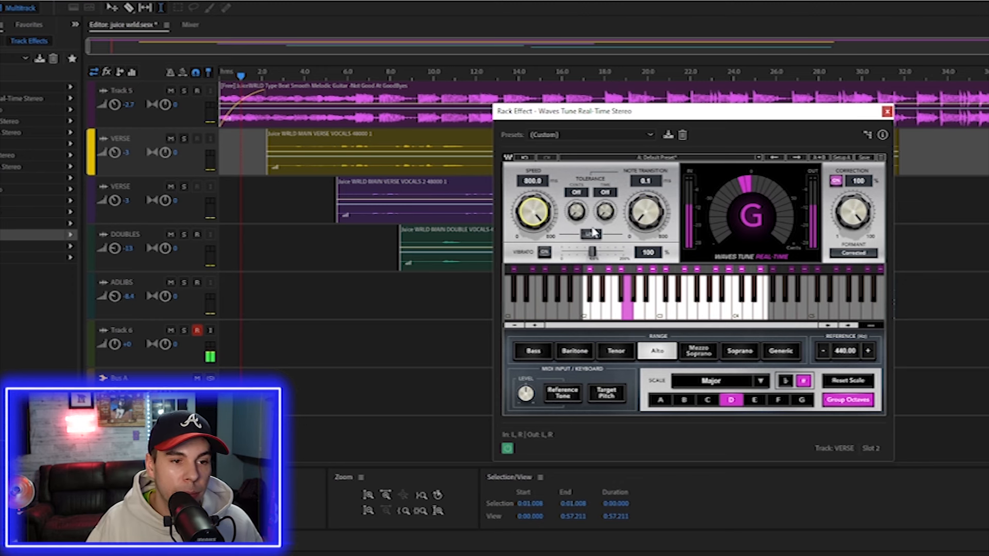
{"action": "left_click_drag", "start_coordinate": [635, 224], "coordinate": [635, 146]}
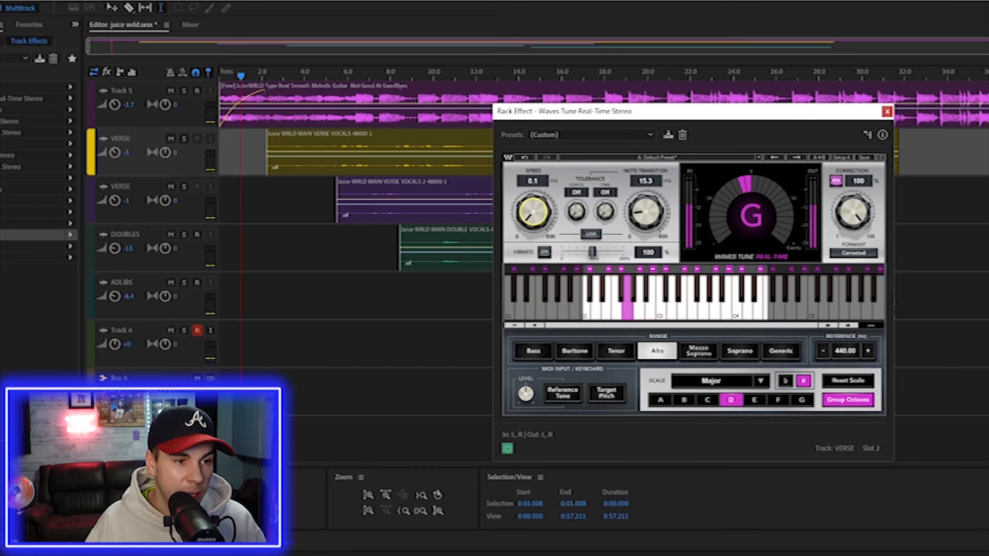
{"action": "double_click", "coordinate": [536, 183]}
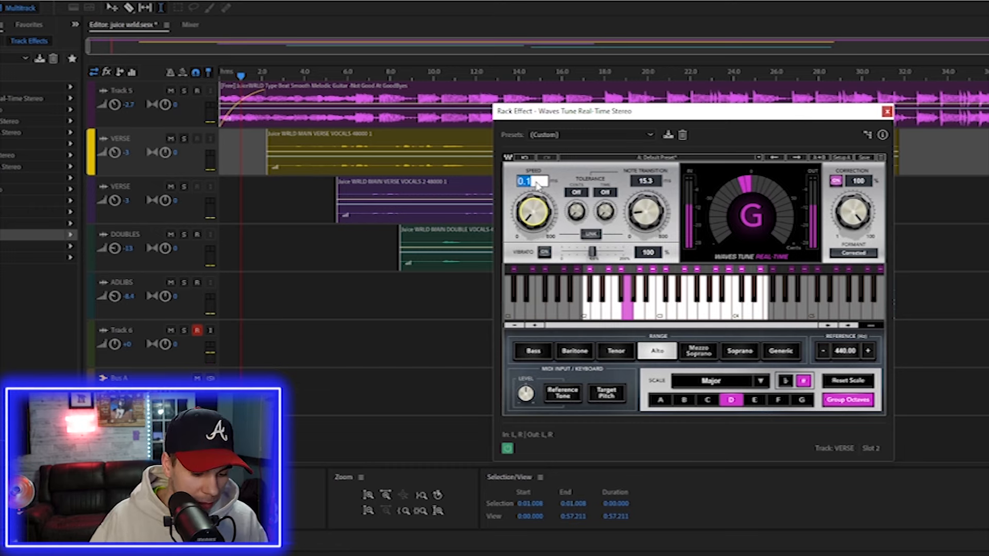
{"action": "type", "text": "2"}
{"action": "double_click", "coordinate": [643, 181]}
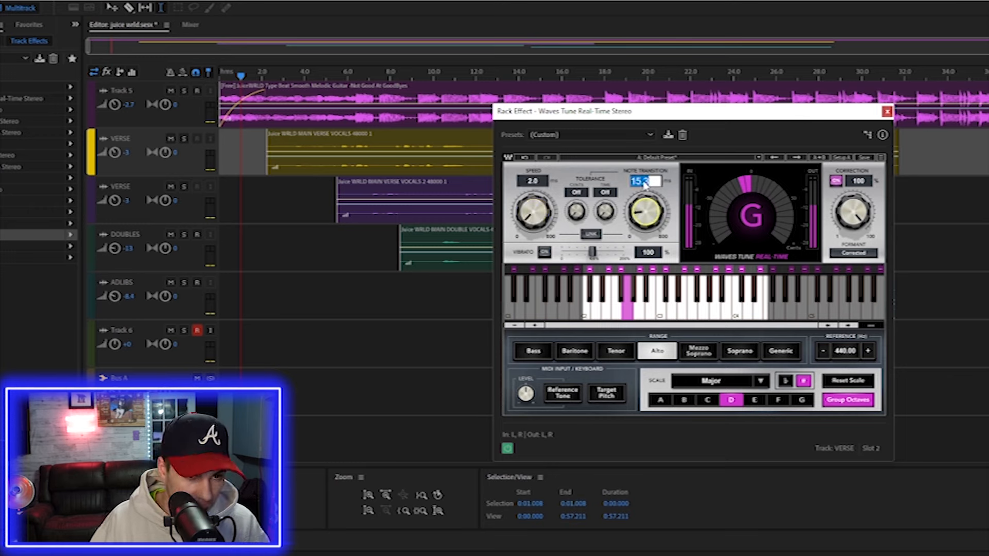
{"action": "type", "text": "15"}
{"action": "key", "text": "Return"}
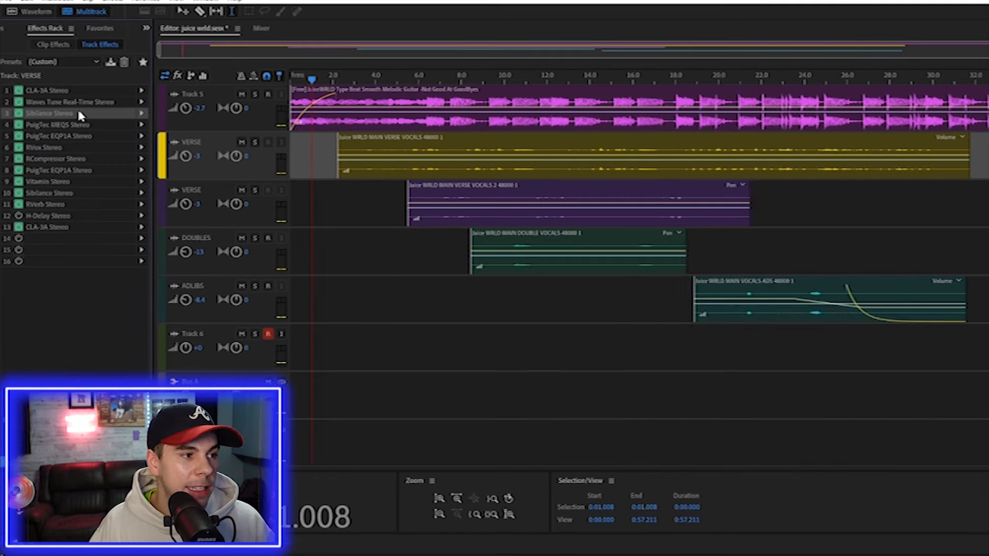
Review the Sibilance in slot 3 and the PuigTec MEQ5 in slot 4 of the VERSE track, trying the MEQ5's upper Peak amount.
{"action": "double_click", "coordinate": [78, 111]}
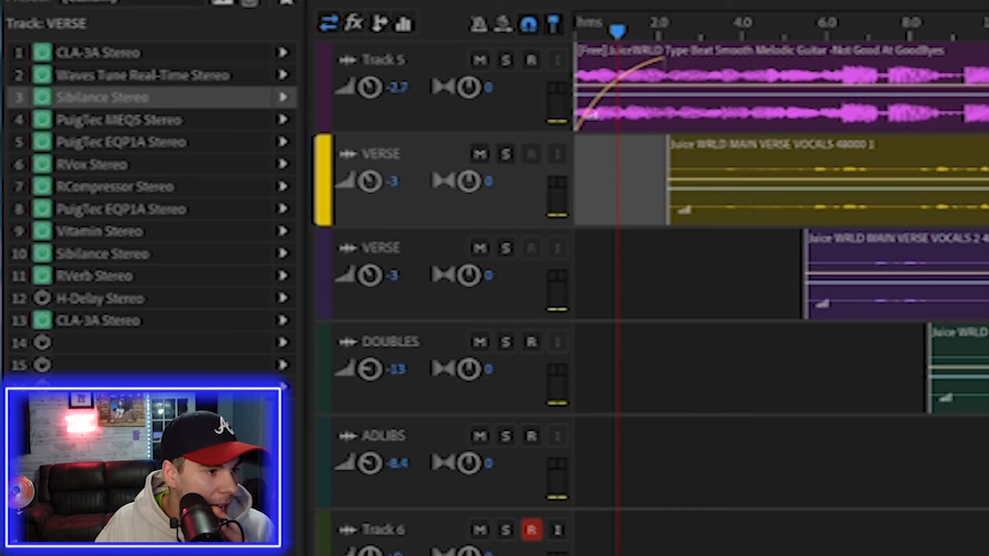
{"action": "left_click", "coordinate": [206, 120]}
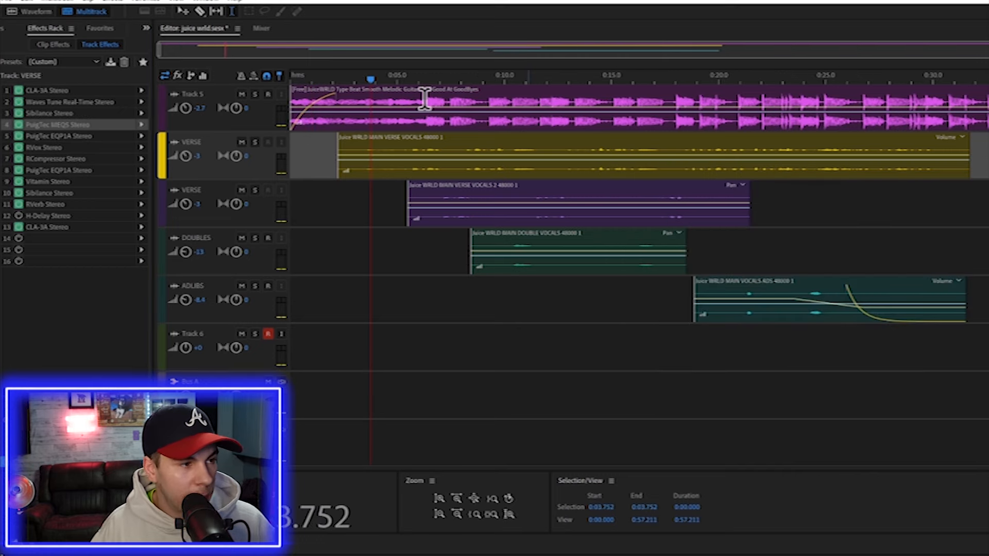
{"action": "double_click", "coordinate": [103, 125]}
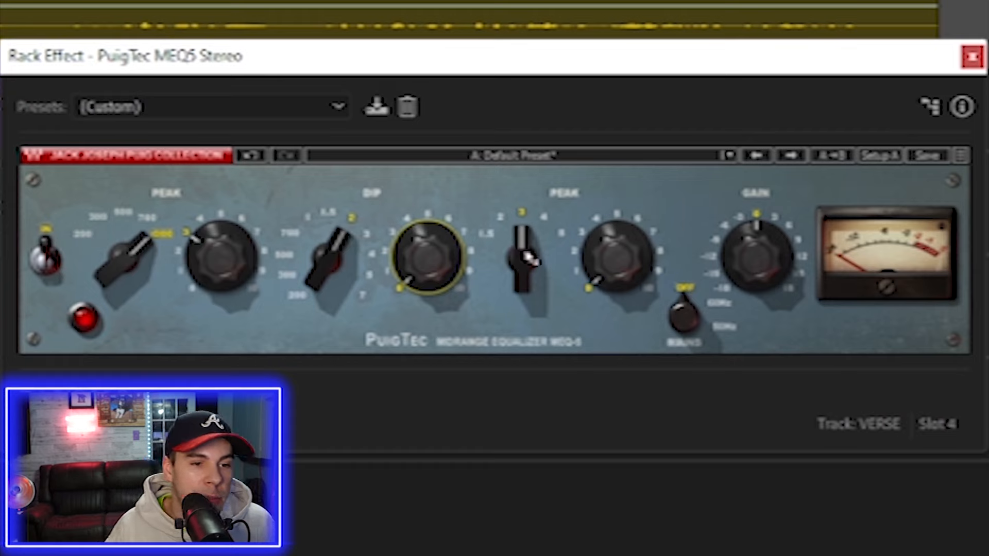
{"action": "left_click_drag", "start_coordinate": [630, 273], "coordinate": [602, 249]}
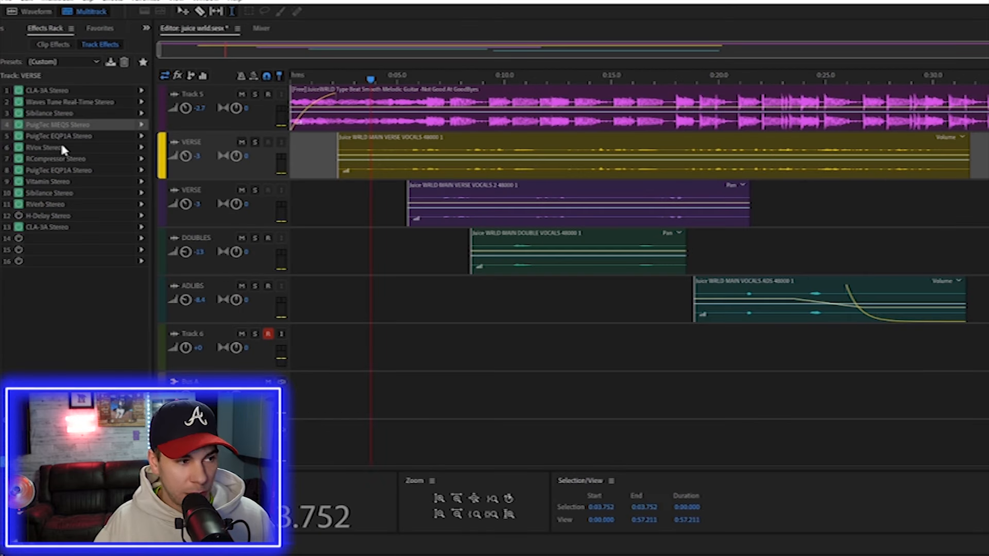
Open the PuigTec EQP1A in slot 5 of the VERSE track and try its low-frequency Boost and Atten amounts at 100 CPS.
{"action": "double_click", "coordinate": [61, 136]}
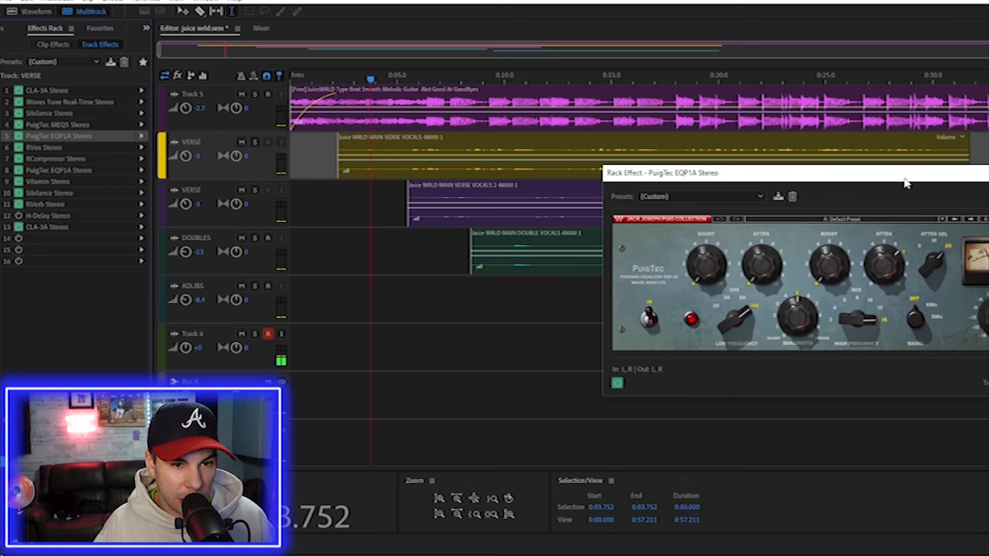
{"action": "left_click_drag", "start_coordinate": [899, 176], "coordinate": [814, 183]}
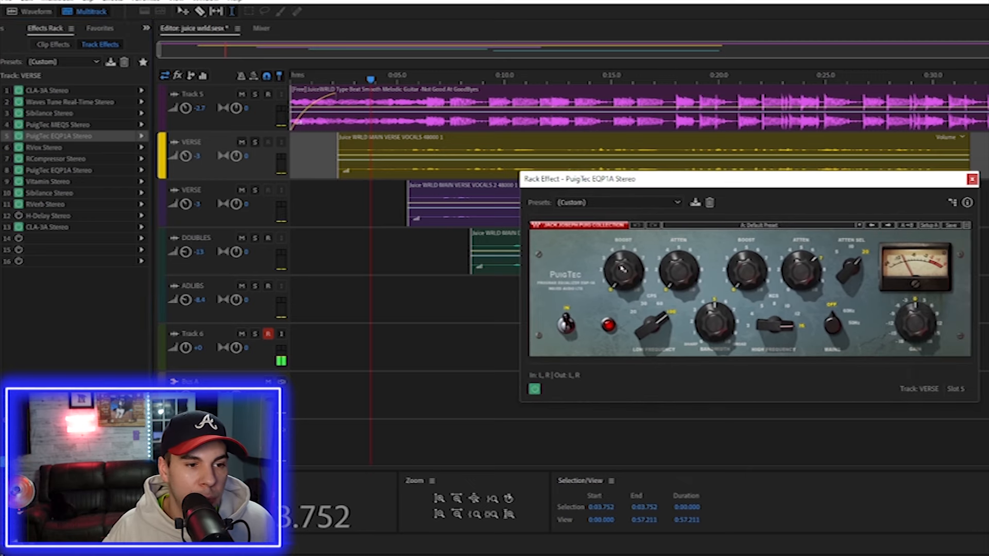
{"action": "left_click_drag", "start_coordinate": [622, 267], "coordinate": [622, 247]}
{"action": "left_click", "coordinate": [681, 270]}
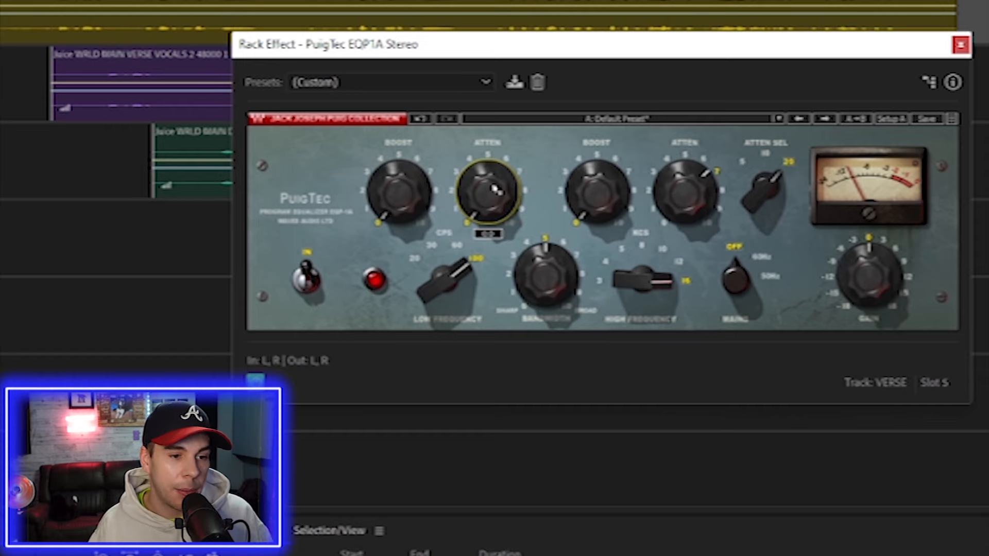
{"action": "left_click_drag", "start_coordinate": [495, 190], "coordinate": [495, 177]}
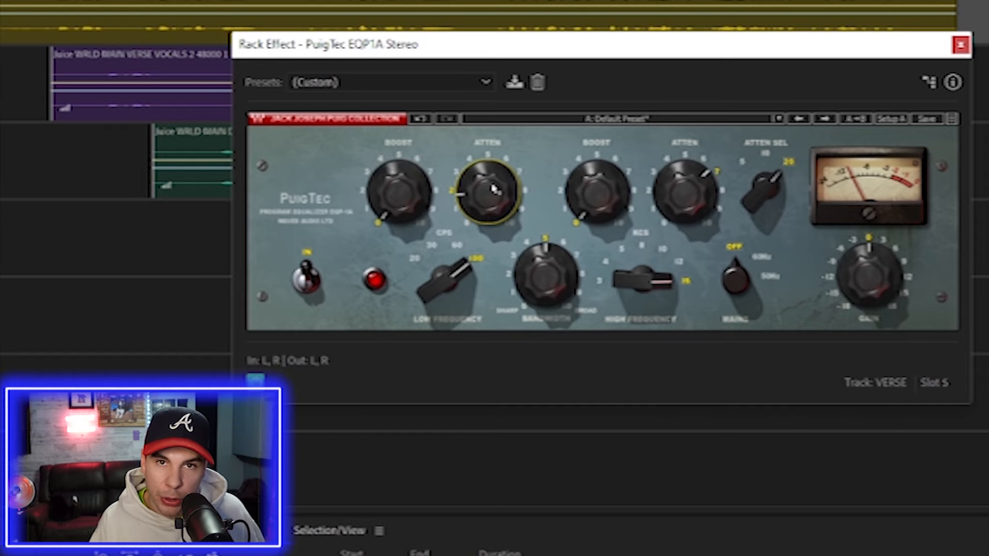
{"action": "mouse_move", "coordinate": [494, 190]}
{"action": "left_click_drag", "start_coordinate": [494, 189], "coordinate": [494, 174]}
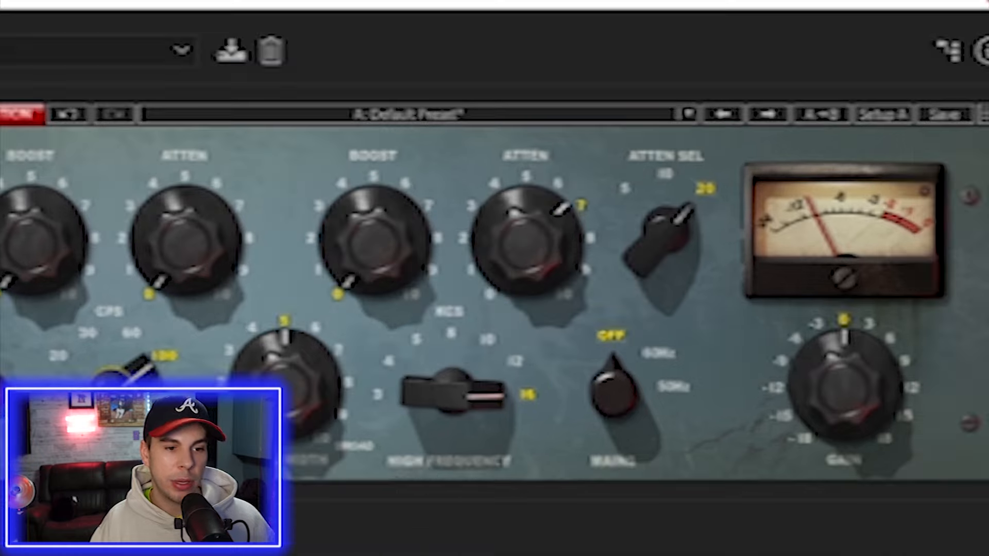
Try the high-frequency Atten of the slot 5 PuigTec EQP1A, and sweep its low-frequency Atten down to 0 during playback.
{"action": "mouse_move", "coordinate": [402, 251]}
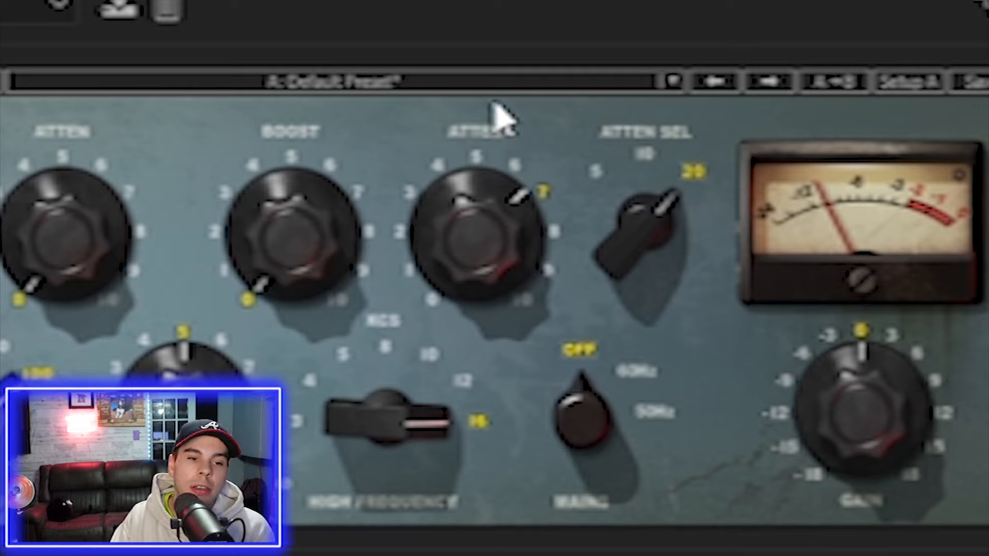
{"action": "left_click_drag", "start_coordinate": [483, 241], "coordinate": [483, 265]}
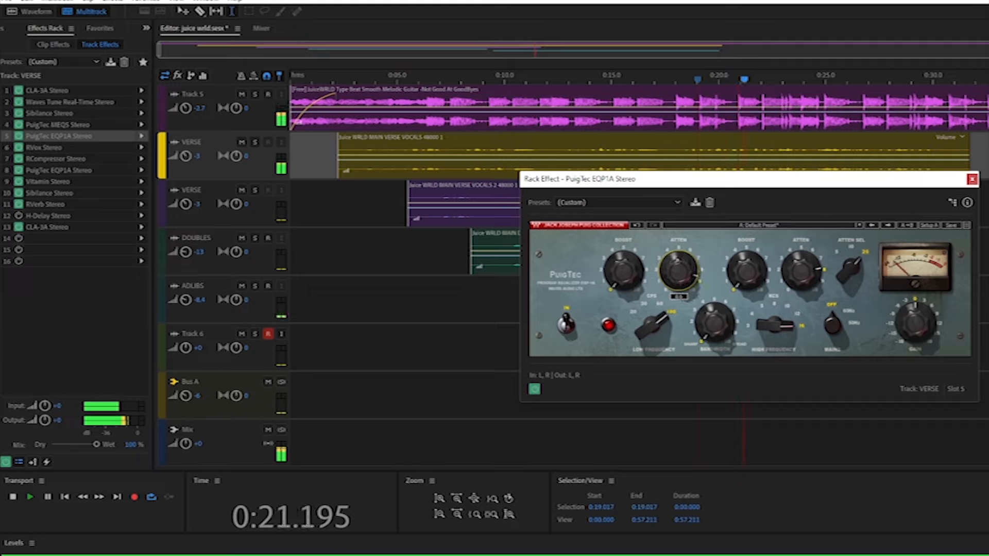
{"action": "left_click_drag", "start_coordinate": [679, 271], "coordinate": [679, 324]}
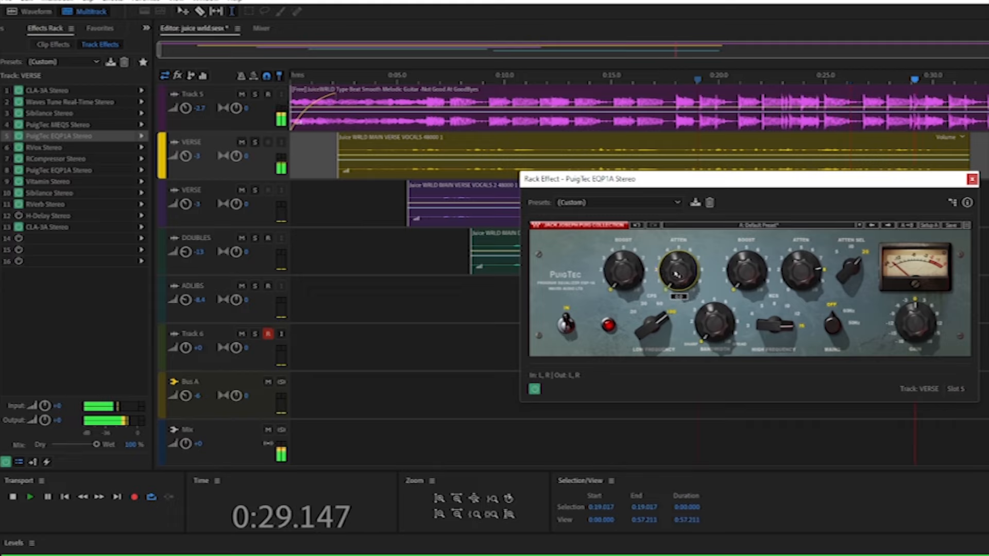
Replay the vocals from about 0:19.5 while sweeping the EQP1A's low-frequency Boost up and down, and nudge its high-frequency Atten.
{"action": "left_click", "coordinate": [709, 146]}
{"action": "left_click_drag", "start_coordinate": [624, 273], "coordinate": [624, 234]}
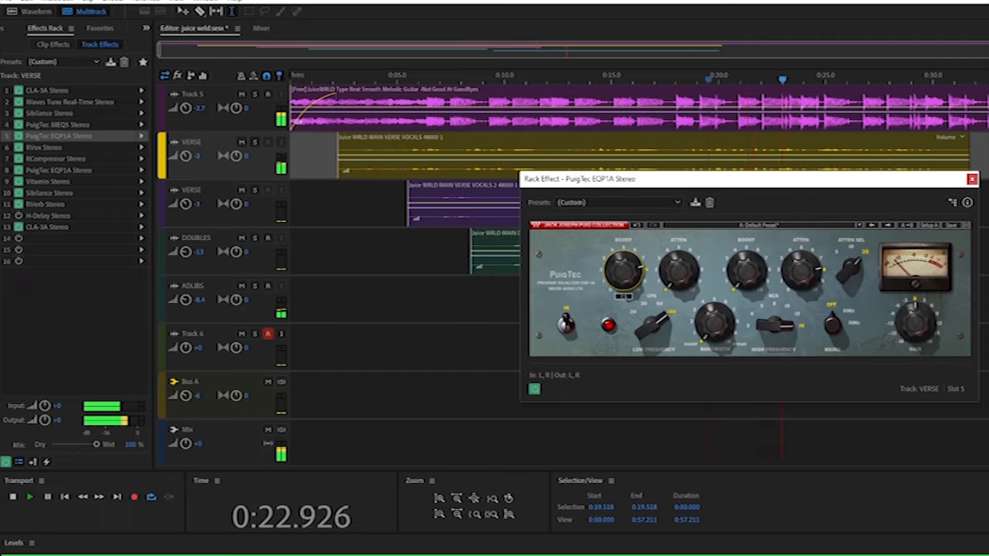
{"action": "left_click_drag", "start_coordinate": [626, 234], "coordinate": [626, 264]}
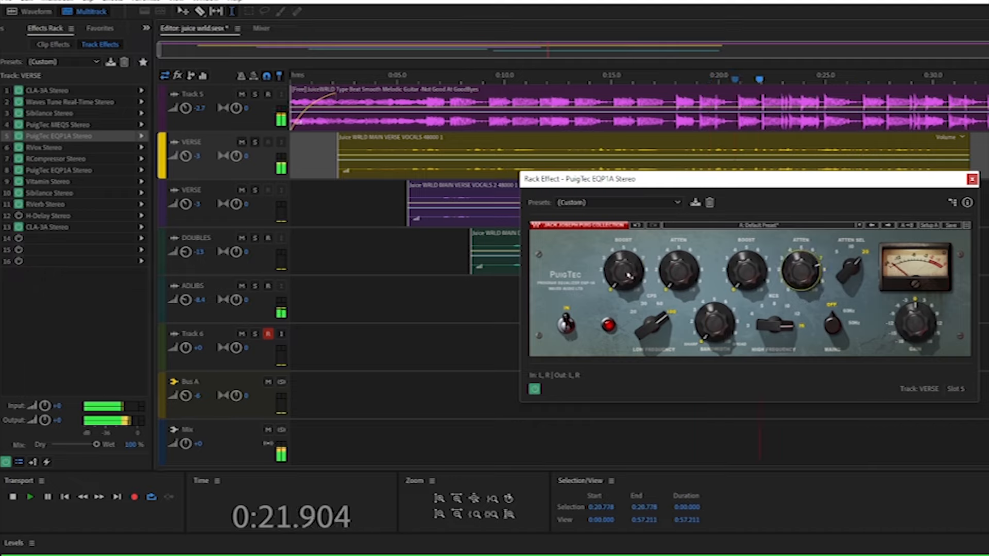
{"action": "left_click_drag", "start_coordinate": [627, 273], "coordinate": [627, 264]}
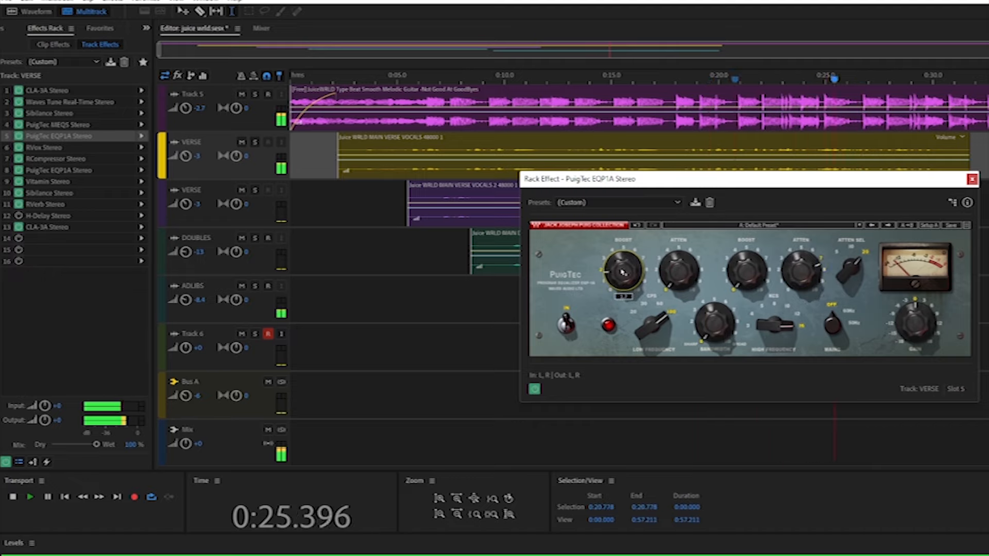
{"action": "left_click_drag", "start_coordinate": [798, 271], "coordinate": [799, 273]}
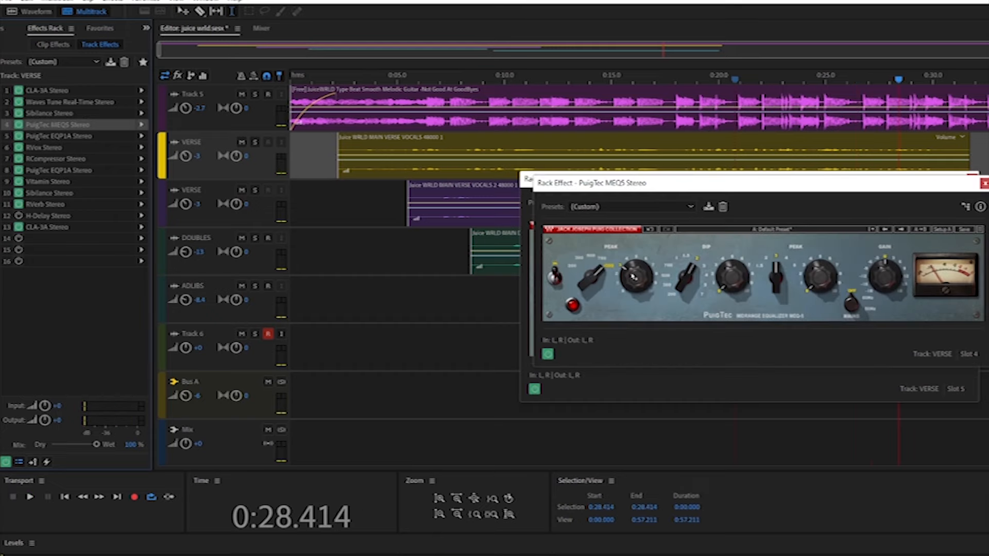
Lower the MEQ5's first Peak to 0 and try its Dip during playback, and reopen the slot 4 MEQ5 and slot 5 EQP1A.
{"action": "left_click", "coordinate": [637, 275]}
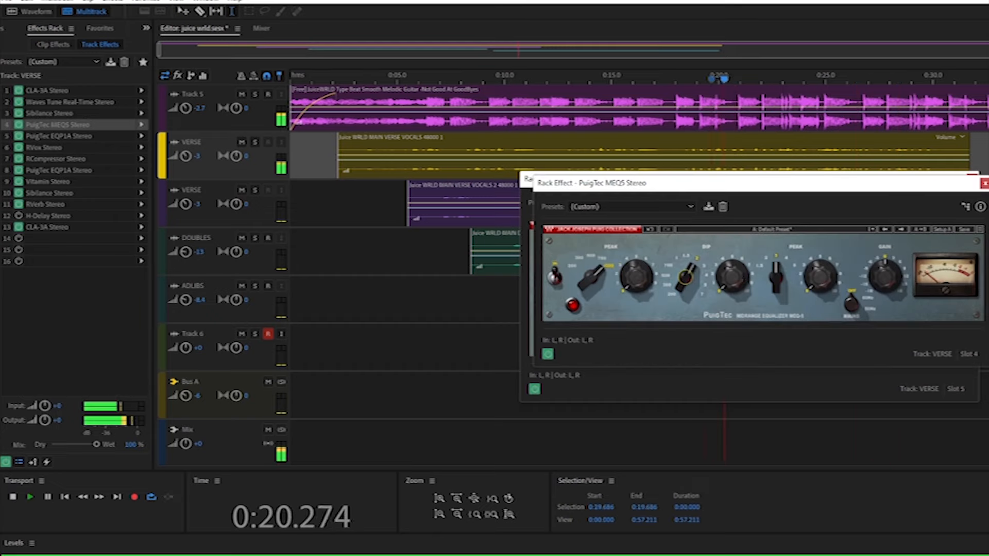
{"action": "left_click_drag", "start_coordinate": [737, 276], "coordinate": [737, 260]}
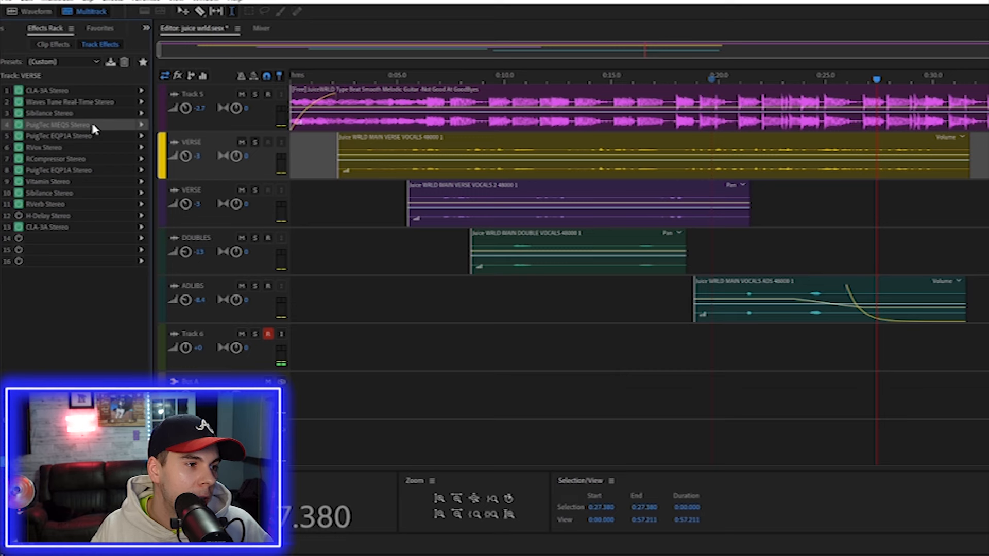
{"action": "double_click", "coordinate": [93, 126]}
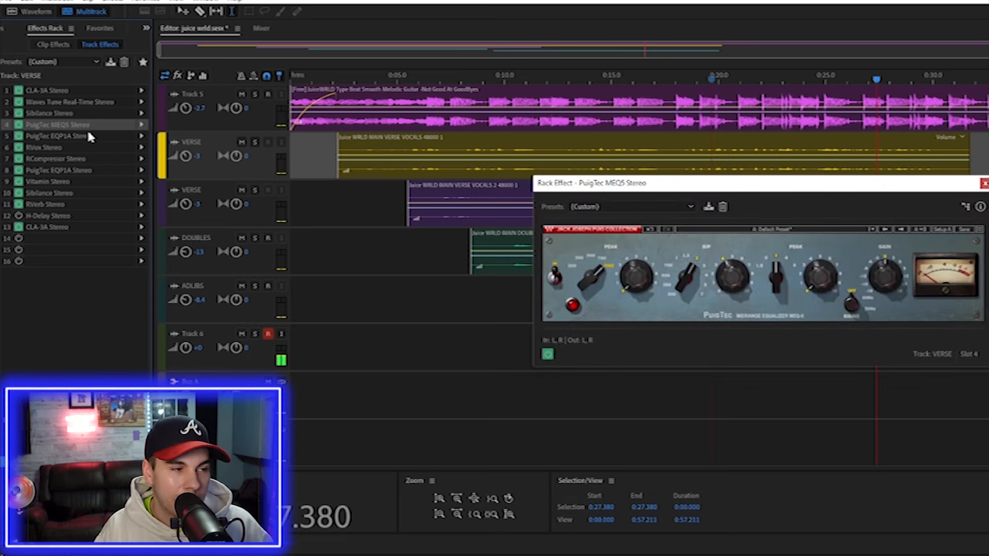
{"action": "left_click", "coordinate": [90, 136]}
{"action": "double_click", "coordinate": [91, 136]}
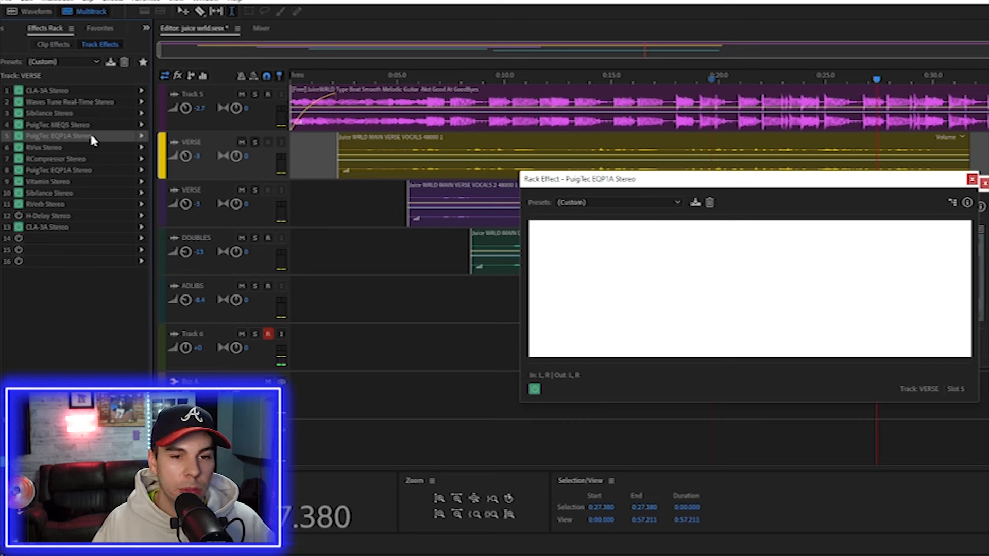
{"action": "left_click_drag", "start_coordinate": [890, 180], "coordinate": [697, 195]}
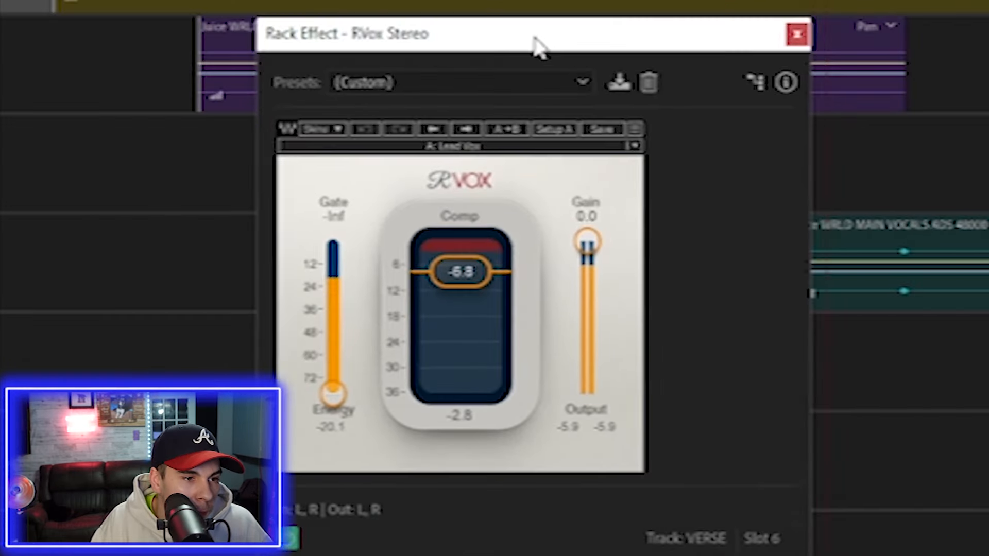
Sweep the slot 6 RVox's Comp up to 0.0 during playback, settle it at -6.3, and set its Gain to -1.4.
{"action": "left_click_drag", "start_coordinate": [545, 42], "coordinate": [612, 24]}
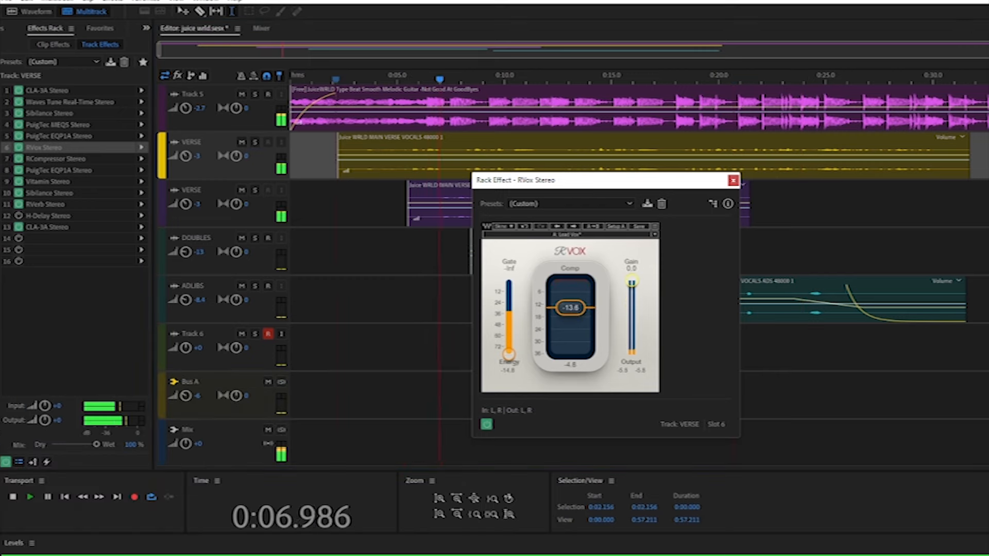
{"action": "mouse_move", "coordinate": [571, 307]}
{"action": "left_mouse_down"}
{"action": "mouse_move", "coordinate": [573, 284]}
{"action": "mouse_move", "coordinate": [571, 304]}
{"action": "left_mouse_up"}
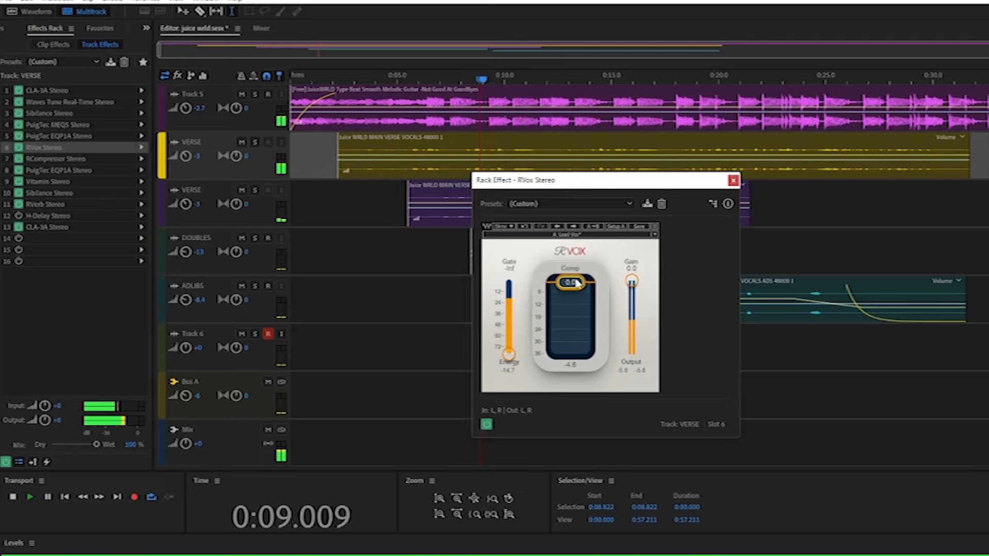
{"action": "left_click_drag", "start_coordinate": [577, 283], "coordinate": [576, 291]}
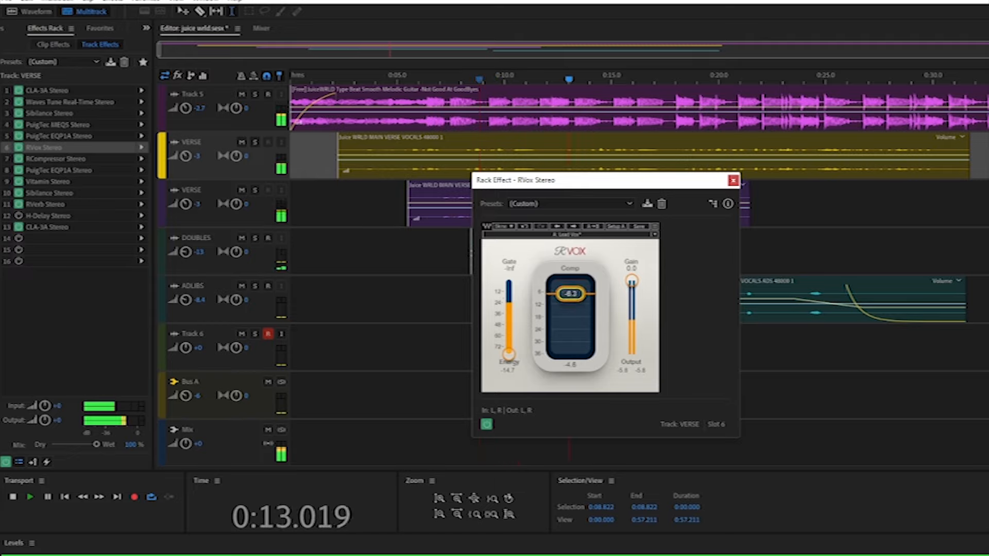
{"action": "mouse_move", "coordinate": [636, 290]}
{"action": "left_mouse_down"}
{"action": "mouse_move", "coordinate": [636, 301]}
{"action": "mouse_move", "coordinate": [631, 283]}
{"action": "left_mouse_up"}
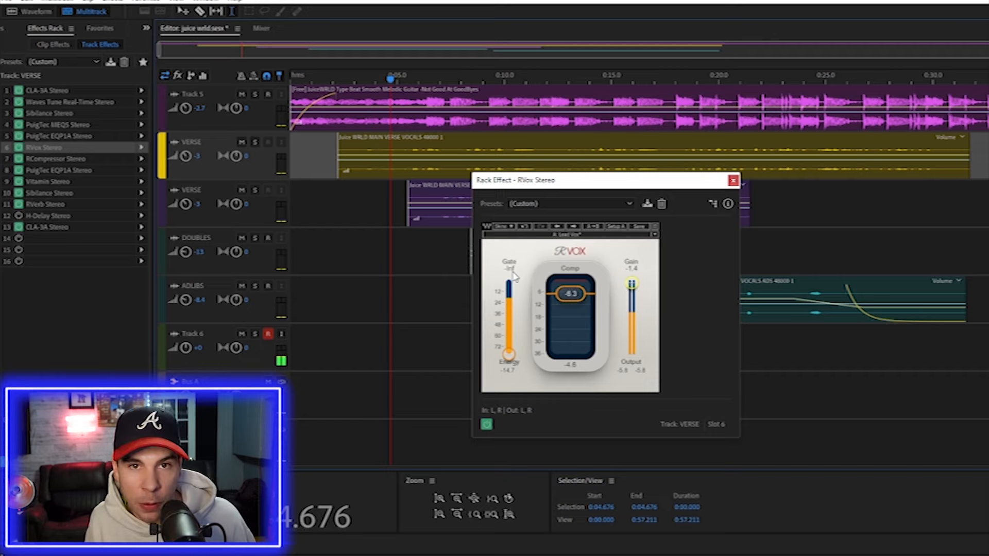
Check the RVox presets without choosing one, and switch to the RCompressor in slot 7 of the VERSE track.
{"action": "left_click", "coordinate": [606, 203]}
{"action": "left_click", "coordinate": [710, 243]}
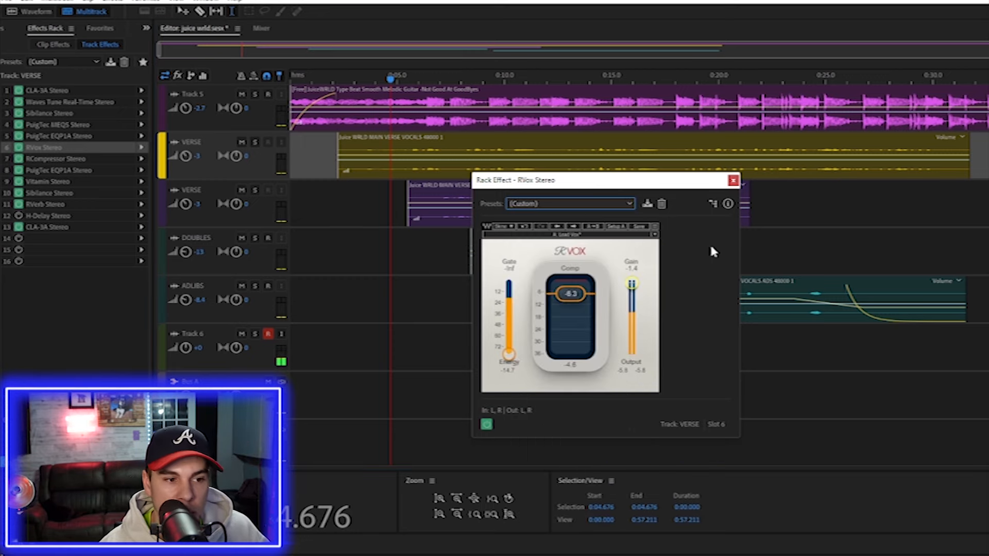
{"action": "left_click", "coordinate": [733, 181]}
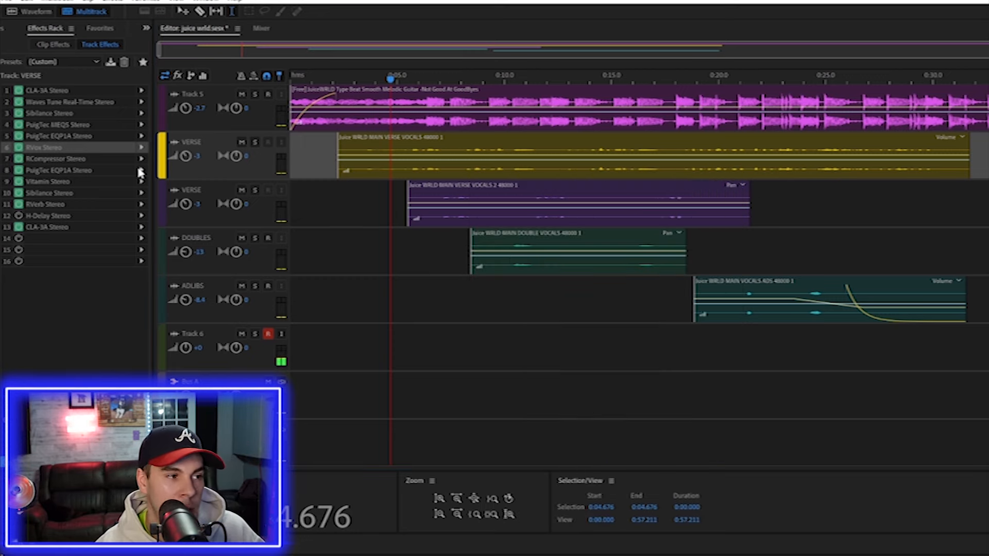
{"action": "double_click", "coordinate": [98, 160]}
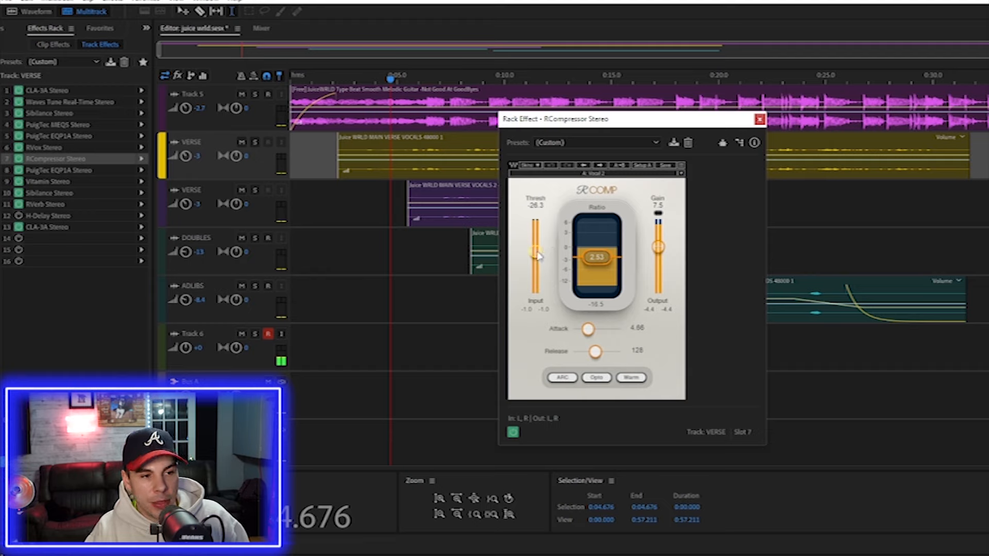
Set the slot 7 RCompressor's Thresh to -27.3 and reopen the effect clear of the enlarged start of the VERSE waveform.
{"action": "left_click_drag", "start_coordinate": [536, 251], "coordinate": [536, 252]}
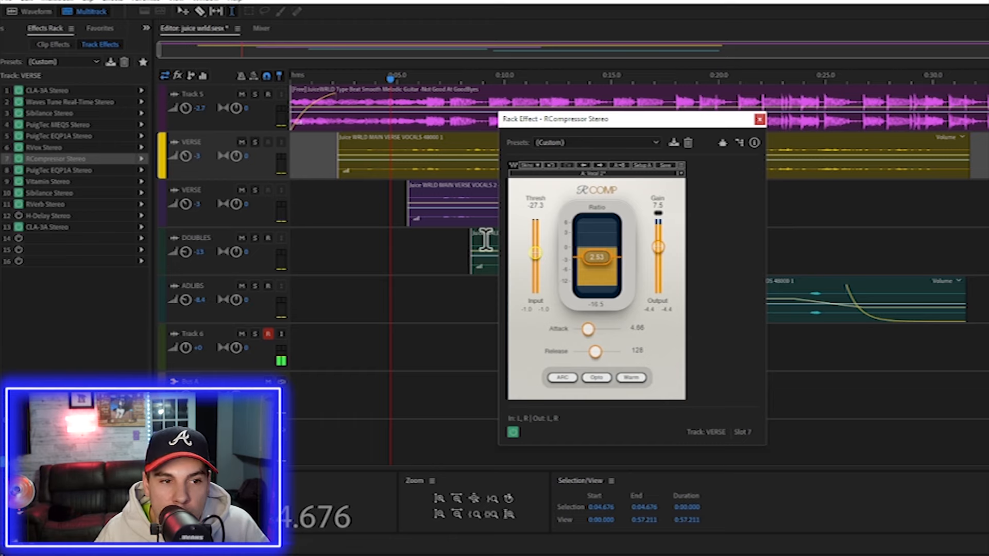
{"action": "left_click", "coordinate": [759, 120]}
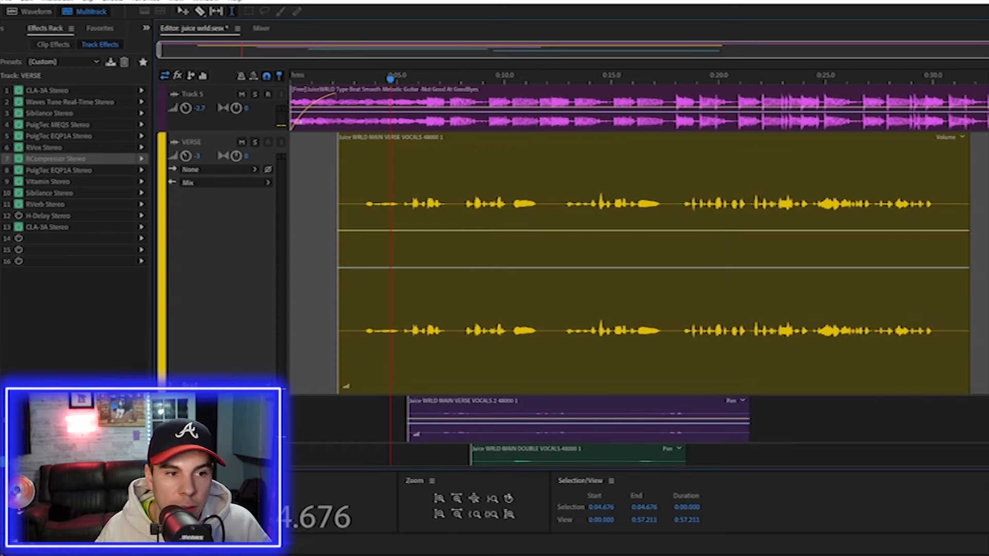
{"action": "left_click_drag", "start_coordinate": [988, 50], "coordinate": [495, 106]}
{"action": "double_click", "coordinate": [60, 160]}
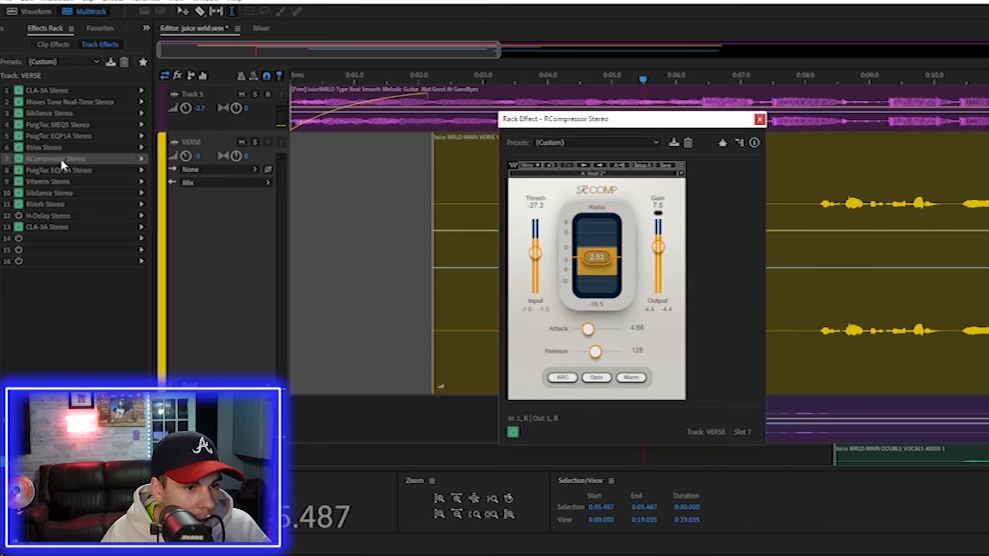
{"action": "left_click_drag", "start_coordinate": [679, 122], "coordinate": [937, 146]}
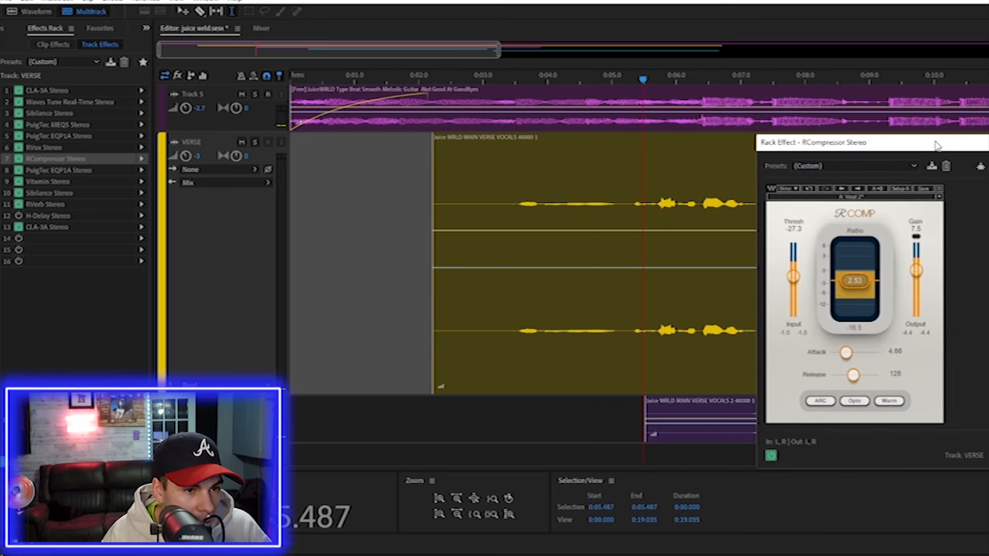
Loop the VERSE vocal from 0:05.432 to 0:05.711 and set the RCompressor's Thresh to -24.8.
{"action": "left_click_drag", "start_coordinate": [642, 214], "coordinate": [658, 218]}
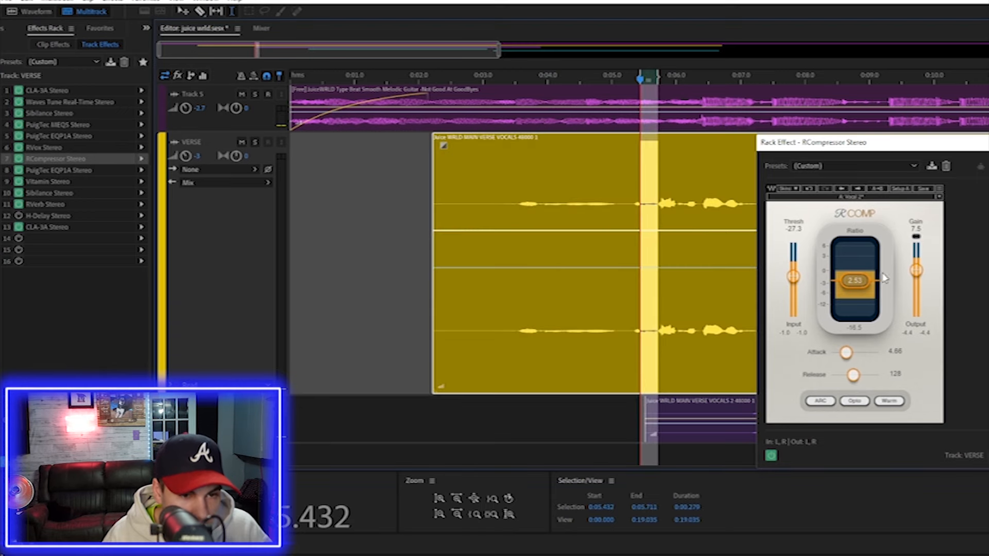
{"action": "key", "text": "space"}
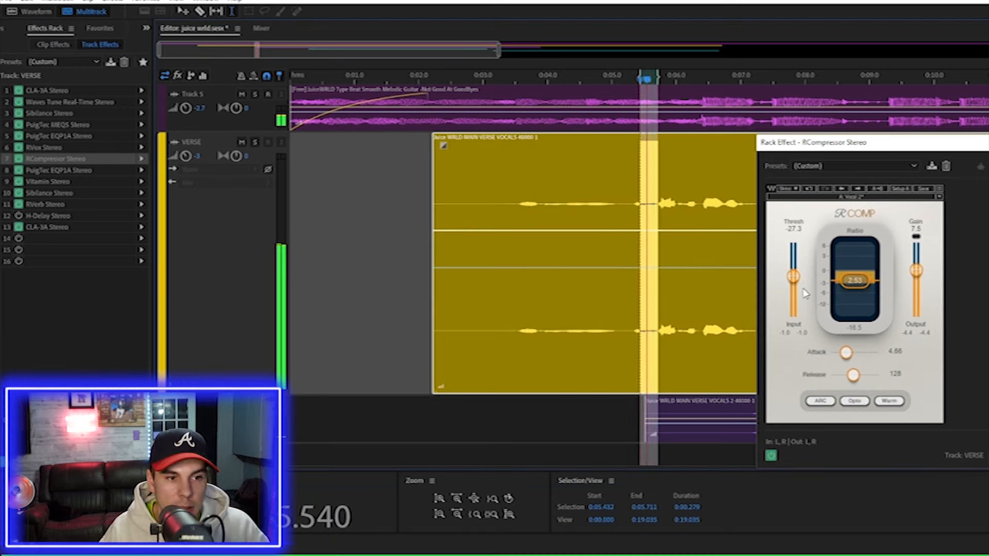
{"action": "key", "text": "space"}
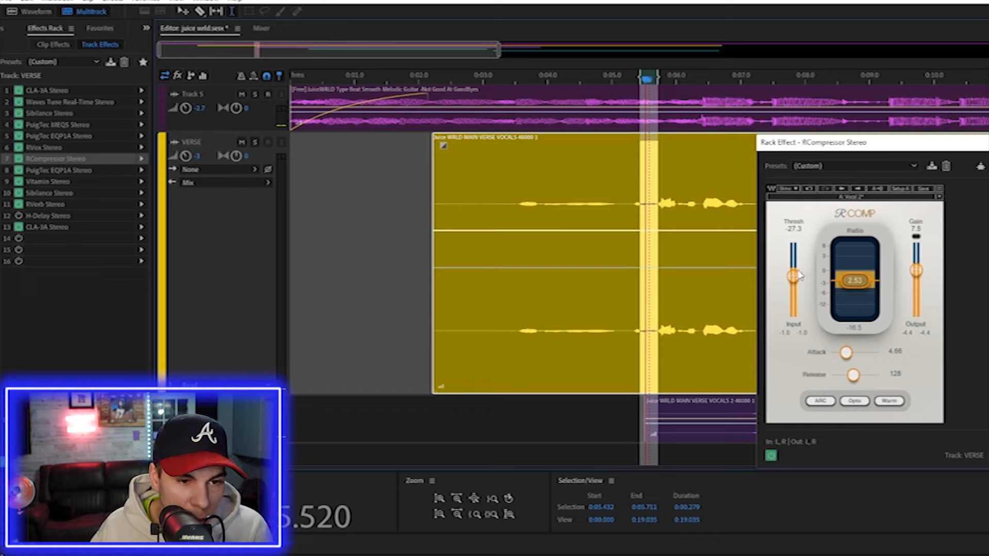
{"action": "left_click_drag", "start_coordinate": [796, 276], "coordinate": [794, 273]}
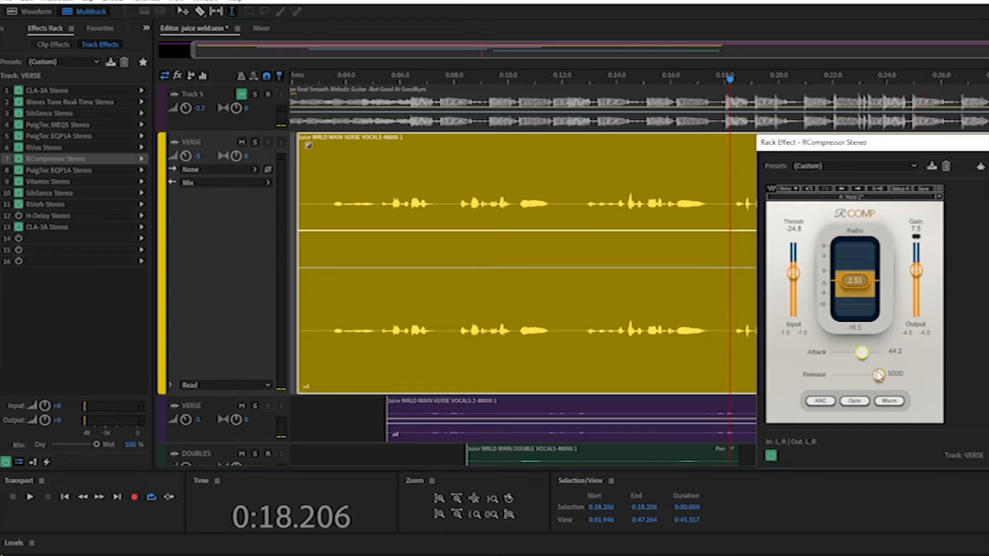
Audition the vocals from 0:18 with RCompressor Release at 19.5, and compare against Attack 0.50 with Release 5000.
{"action": "key", "text": "space"}
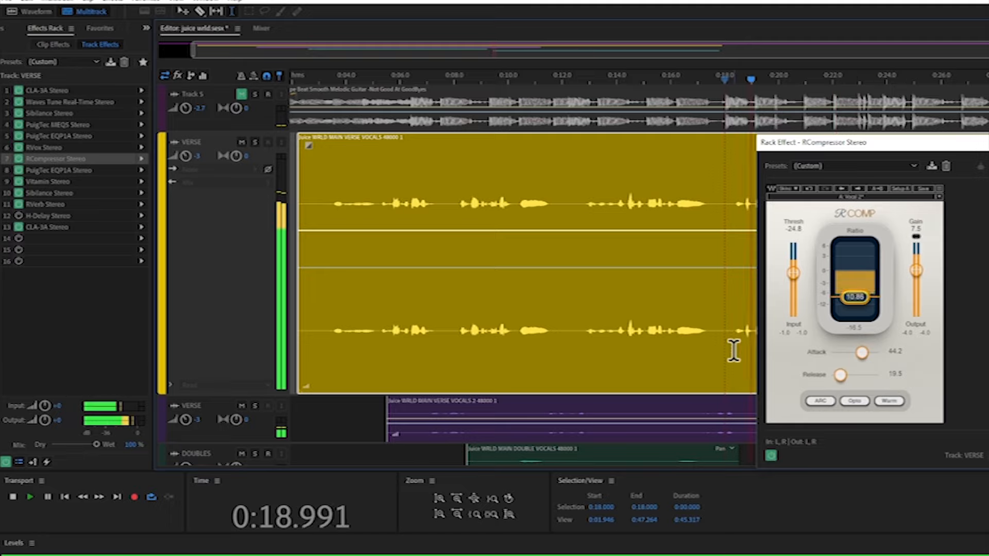
{"action": "left_click_drag", "start_coordinate": [855, 297], "coordinate": [855, 303]}
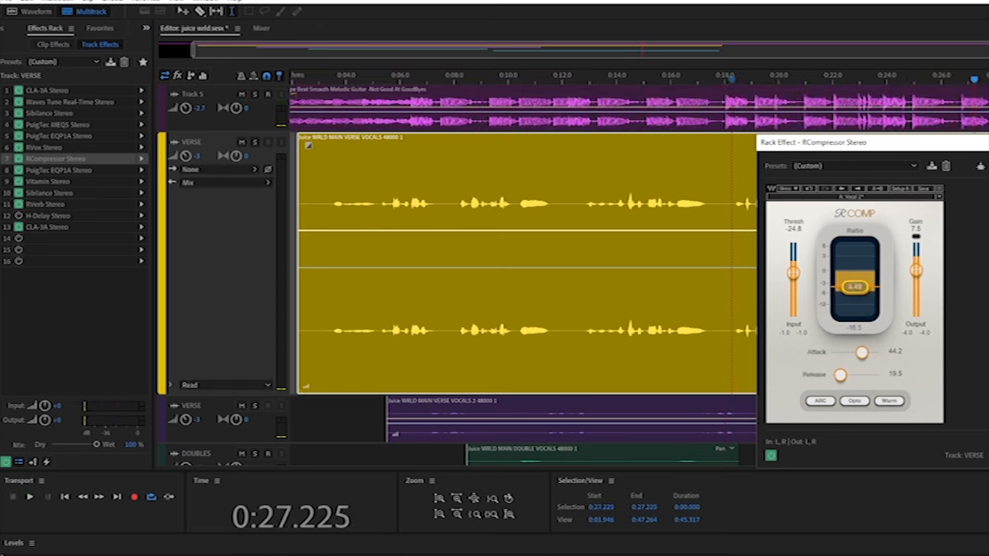
{"action": "left_click_drag", "start_coordinate": [862, 353], "coordinate": [879, 375]}
{"action": "left_click_drag", "start_coordinate": [842, 353], "coordinate": [832, 352]}
{"action": "left_click", "coordinate": [730, 355]}
{"action": "key", "text": "space"}
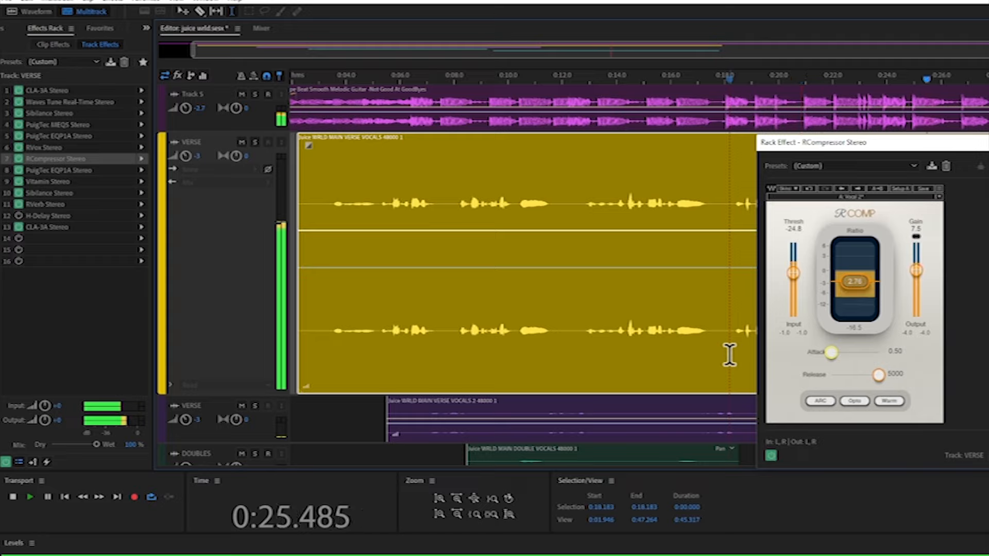
Set the RCompressor's Attack to 15.4 and replay the vocals from around 0:18.
{"action": "key", "text": "space"}
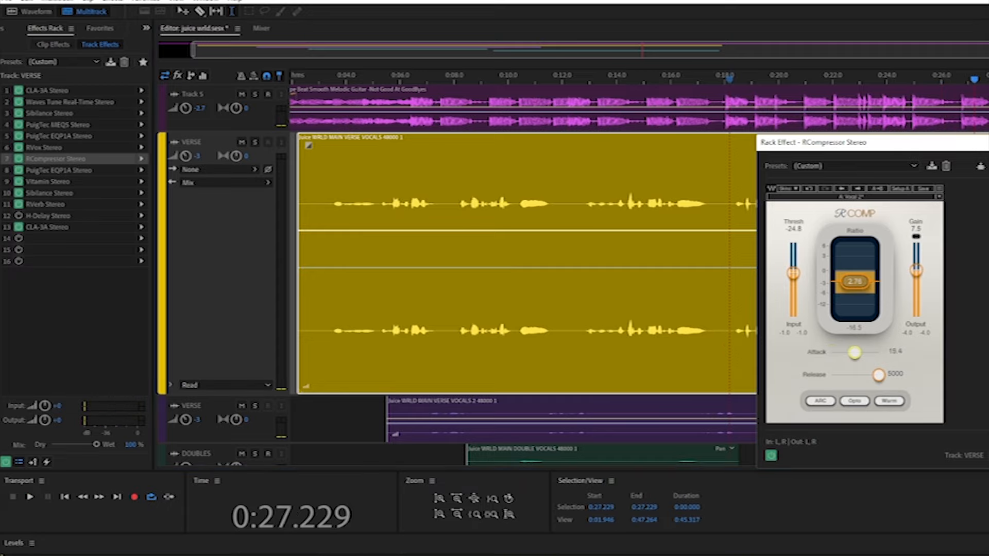
{"action": "left_click", "coordinate": [732, 342]}
{"action": "key", "text": "space"}
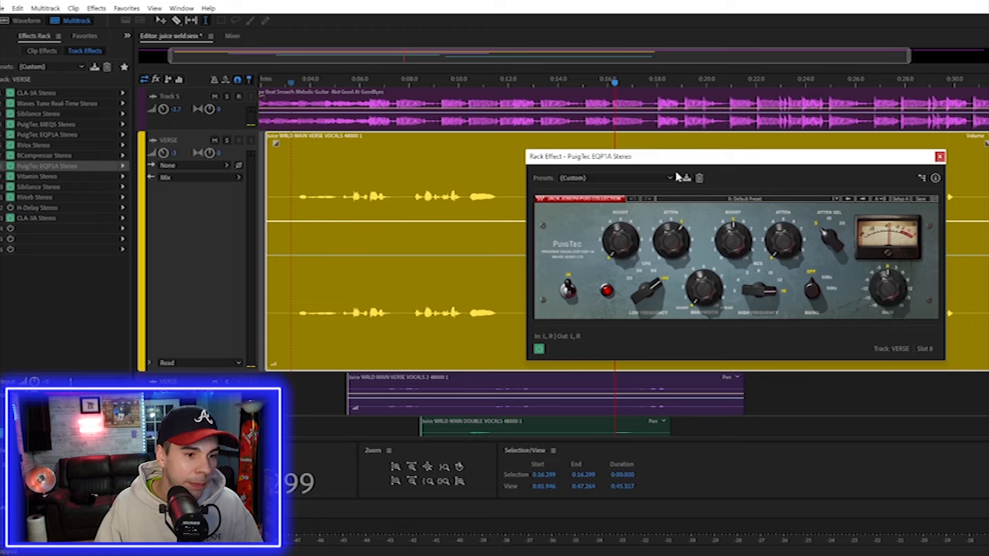
Sweep the slot 8 PuigTec EQP1A's low-frequency Atten down to 0 during playback, and settle it at 5.
{"action": "mouse_move", "coordinate": [681, 243]}
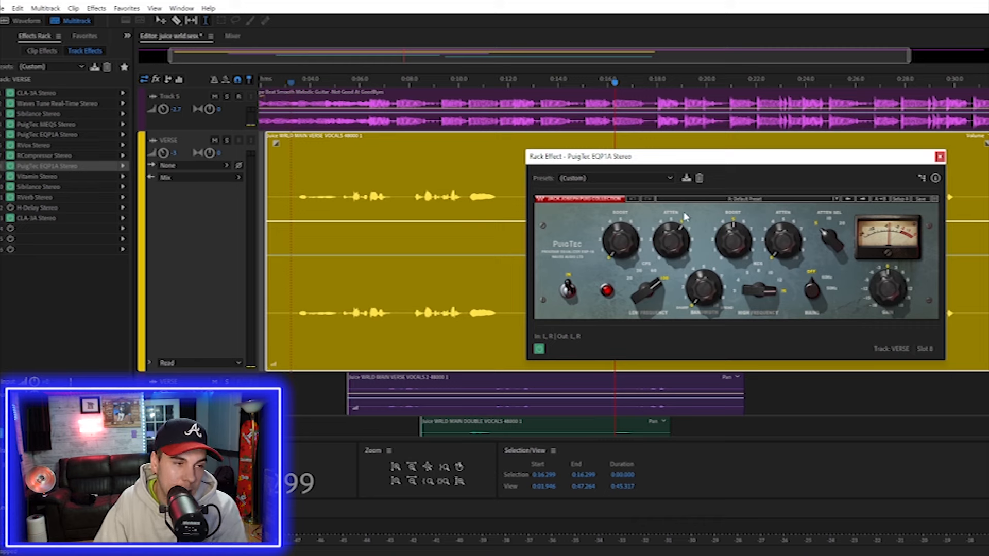
{"action": "left_click", "coordinate": [293, 81]}
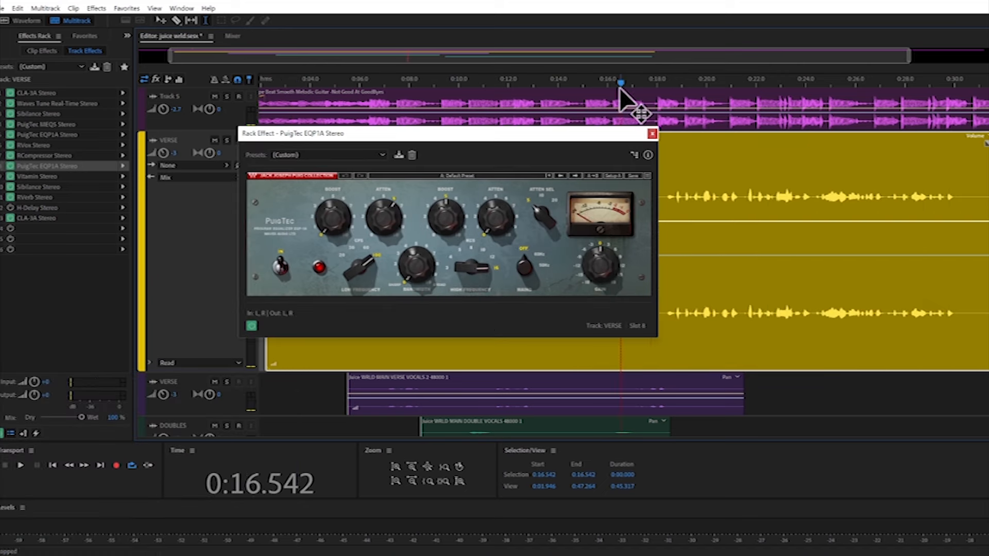
{"action": "key", "text": "space"}
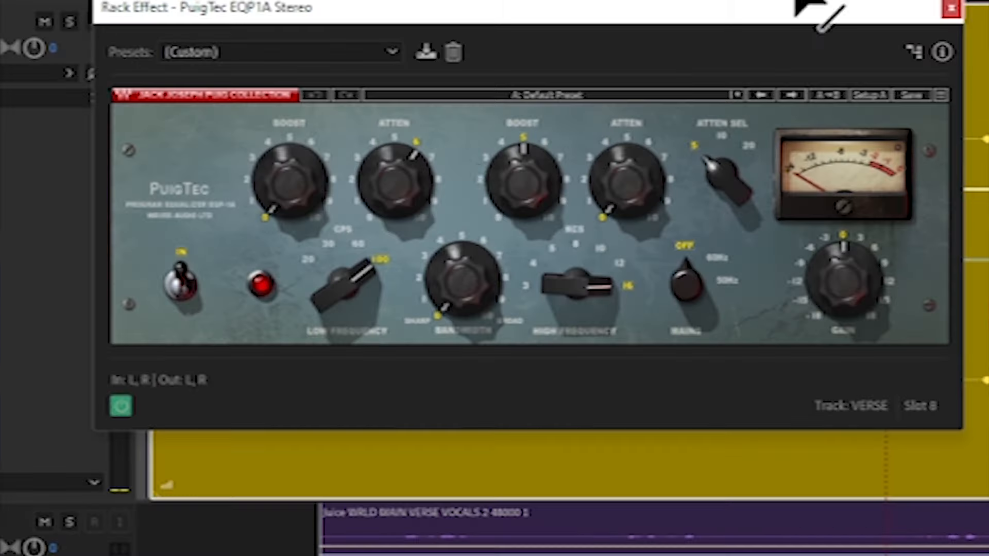
{"action": "left_click_drag", "start_coordinate": [408, 166], "coordinate": [407, 252]}
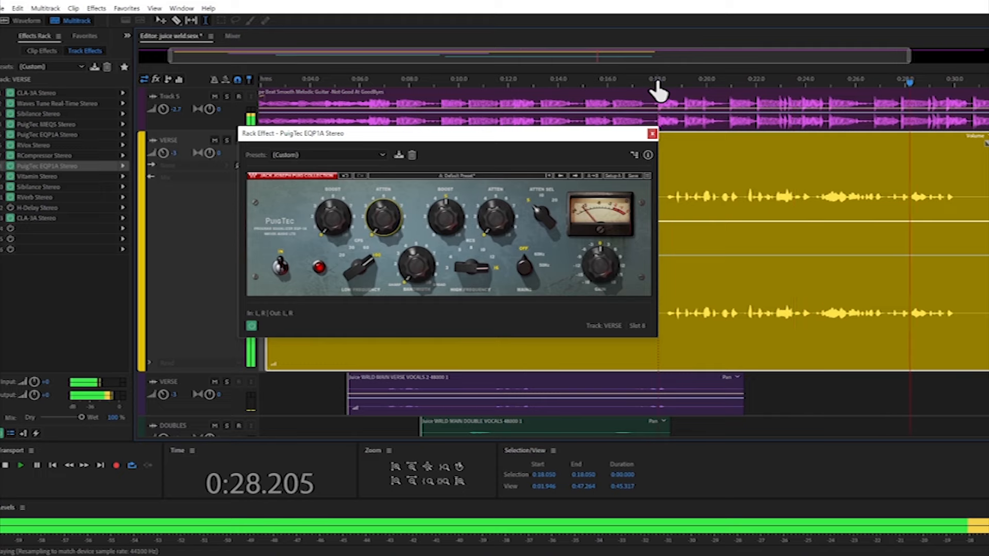
{"action": "key", "text": "space"}
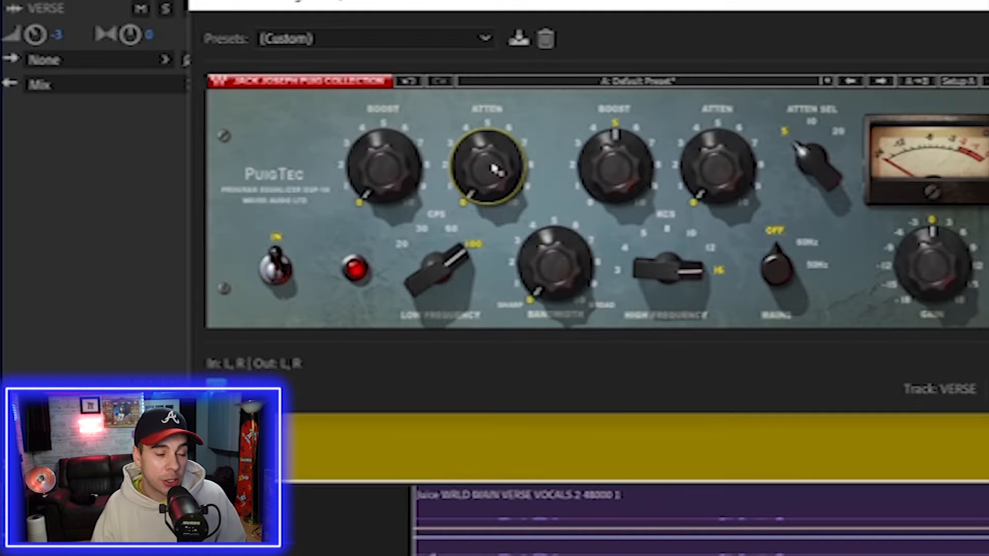
{"action": "mouse_move", "coordinate": [386, 218]}
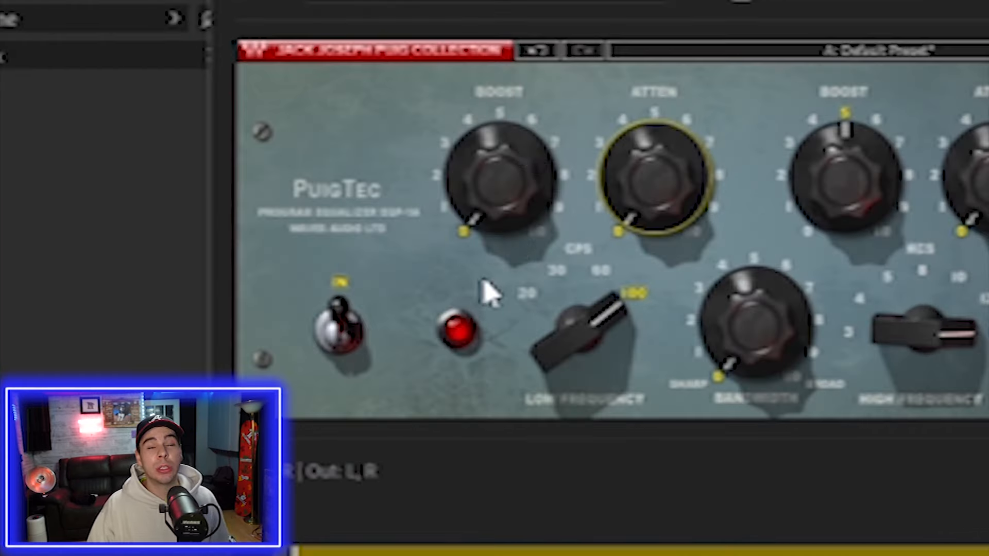
{"action": "mouse_move", "coordinate": [515, 229]}
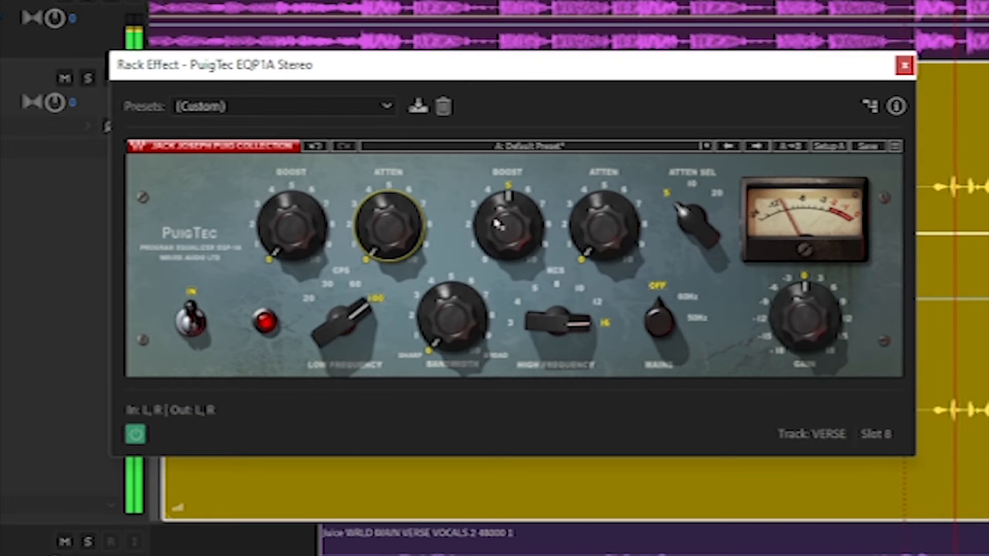
{"action": "left_click_drag", "start_coordinate": [391, 230], "coordinate": [392, 190]}
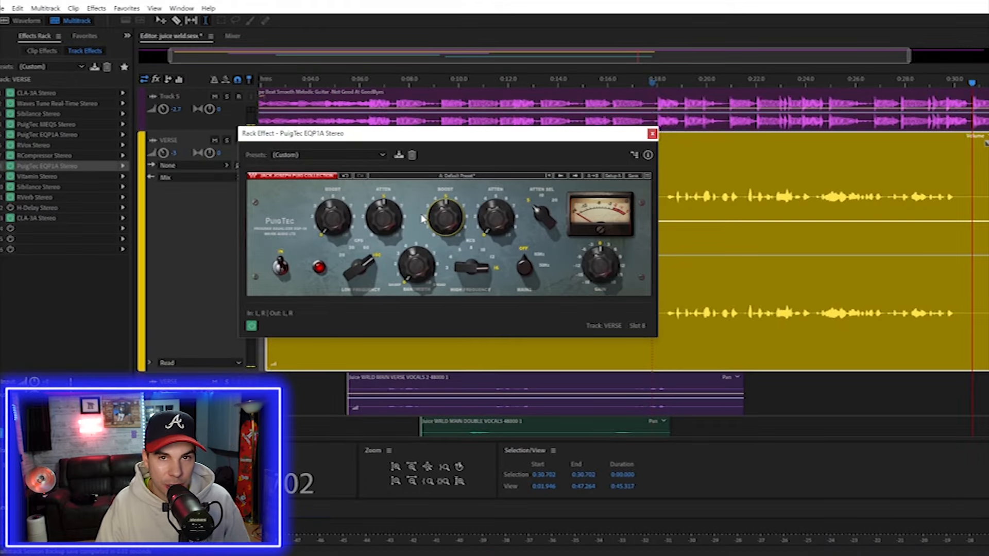
Sweep the slot 8 EQP1A's high-frequency Boost from 0 up to about 8 and back down during playback from 0:17.851.
{"action": "mouse_move", "coordinate": [480, 268]}
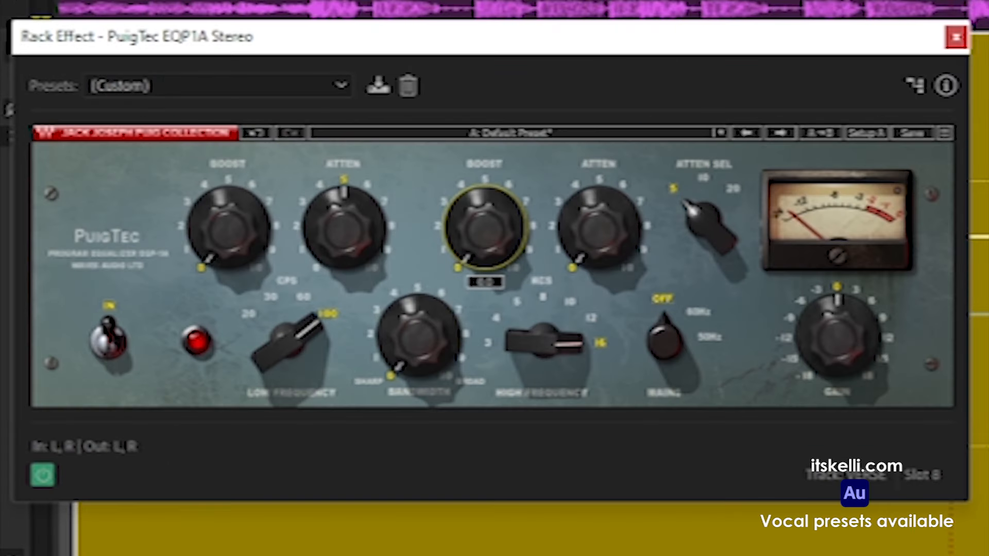
{"action": "left_click_drag", "start_coordinate": [446, 218], "coordinate": [445, 178]}
{"action": "left_click_drag", "start_coordinate": [485, 226], "coordinate": [485, 210]}
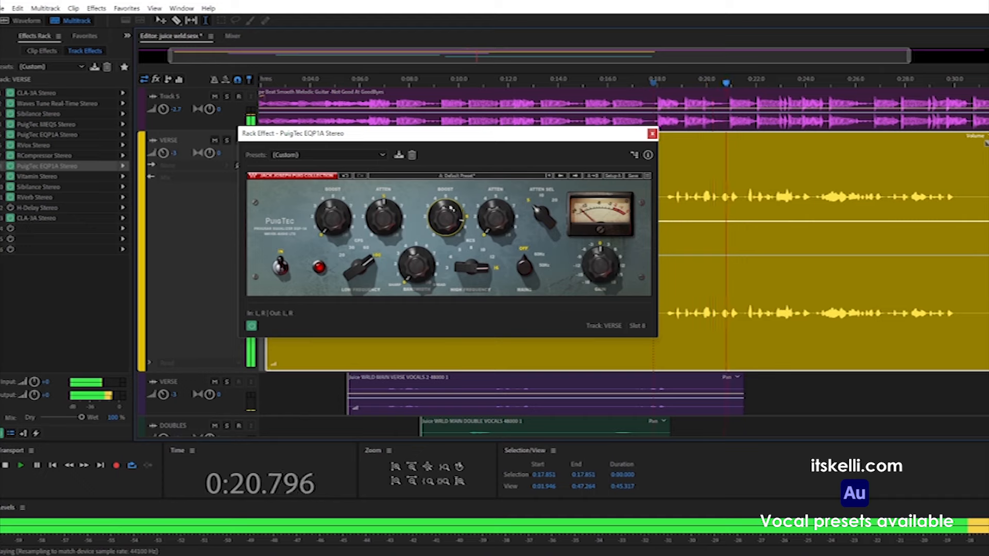
{"action": "left_click_drag", "start_coordinate": [452, 208], "coordinate": [452, 230]}
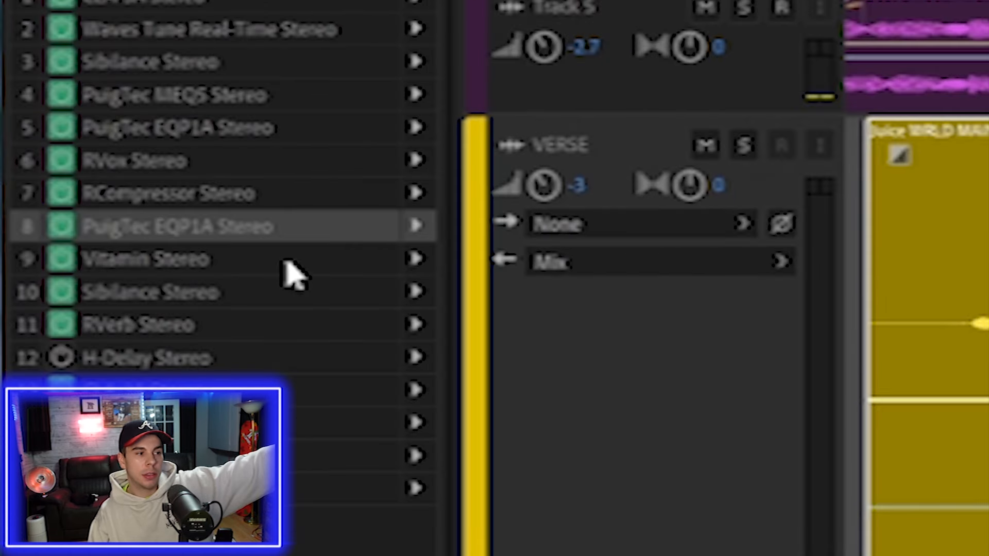
Open the Vitamin in slot 9 of the VERSE track and look through its presets without choosing one.
{"action": "double_click", "coordinate": [287, 272]}
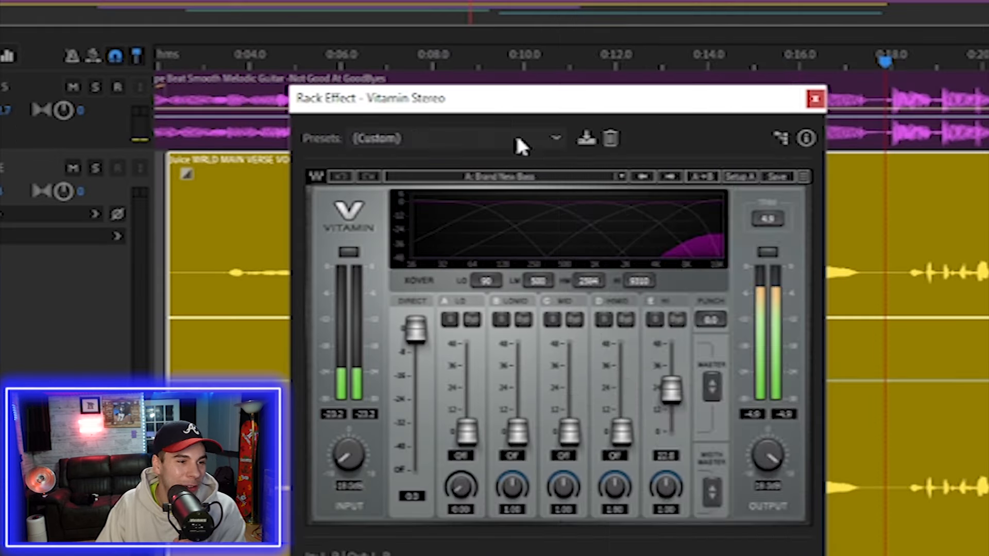
{"action": "left_click", "coordinate": [452, 126]}
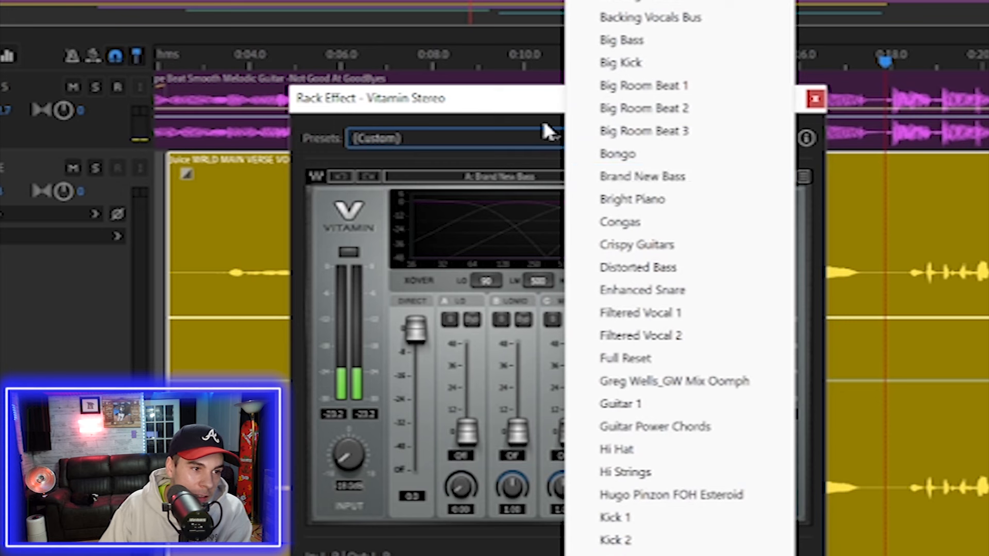
{"action": "left_click", "coordinate": [514, 107]}
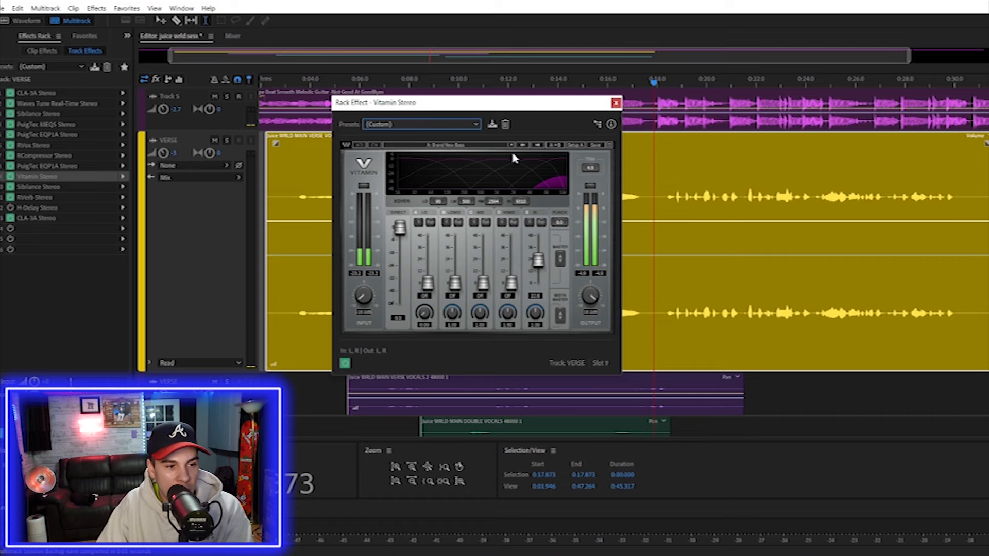
Try raising the Vitamin's HiMid fader and return it to Off, and set its Hi fader to 25.1.
{"action": "left_click_drag", "start_coordinate": [511, 283], "coordinate": [511, 253]}
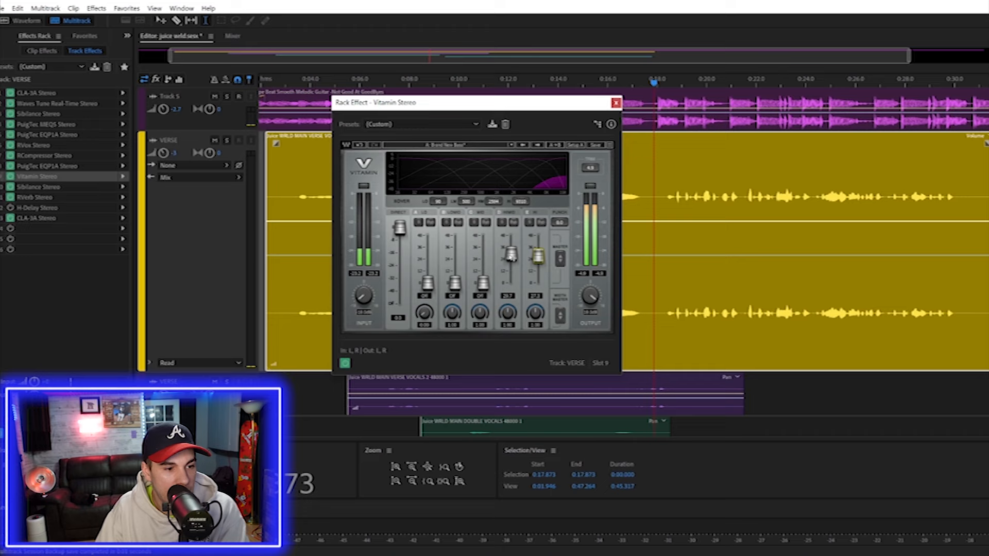
{"action": "left_click_drag", "start_coordinate": [448, 206], "coordinate": [450, 283]}
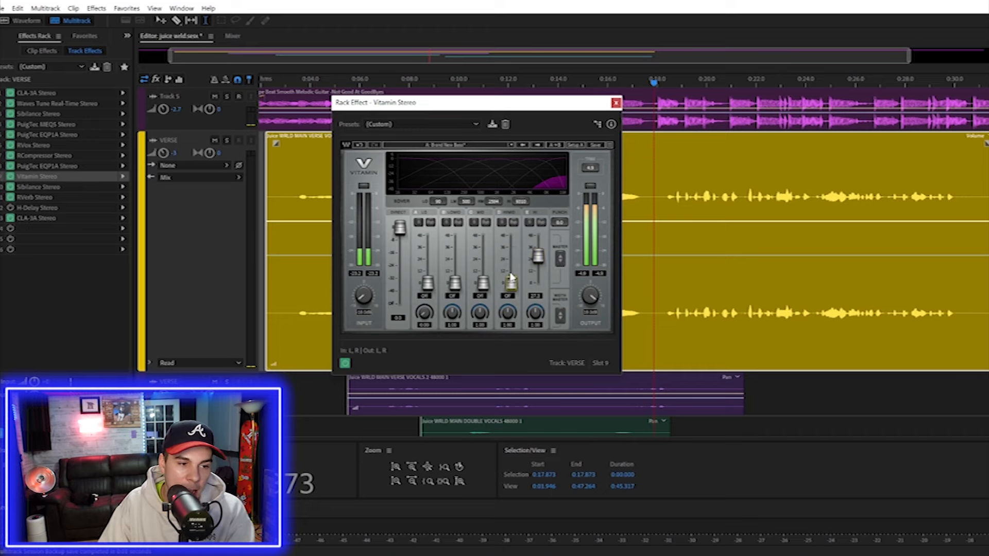
{"action": "left_click_drag", "start_coordinate": [538, 256], "coordinate": [538, 259]}
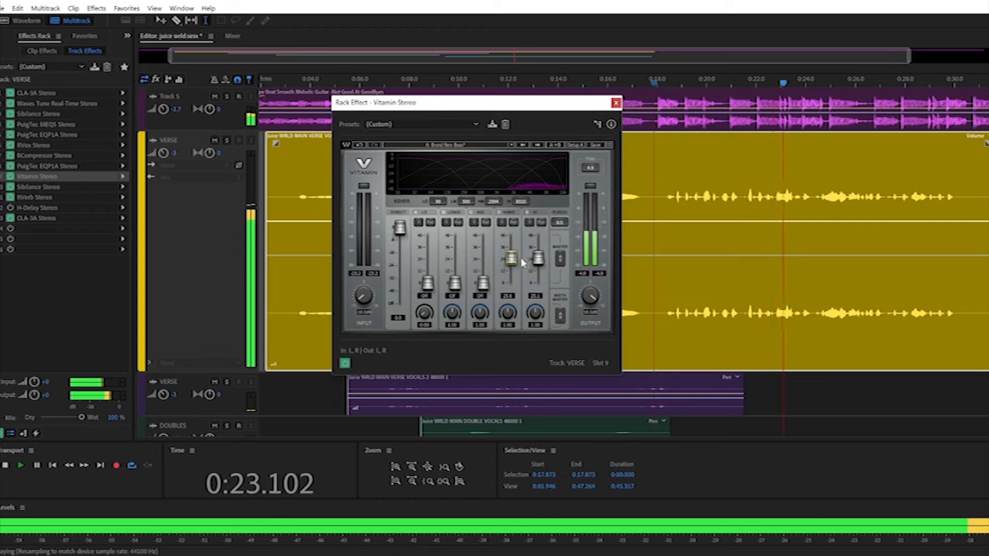
{"action": "left_click_drag", "start_coordinate": [513, 258], "coordinate": [539, 259]}
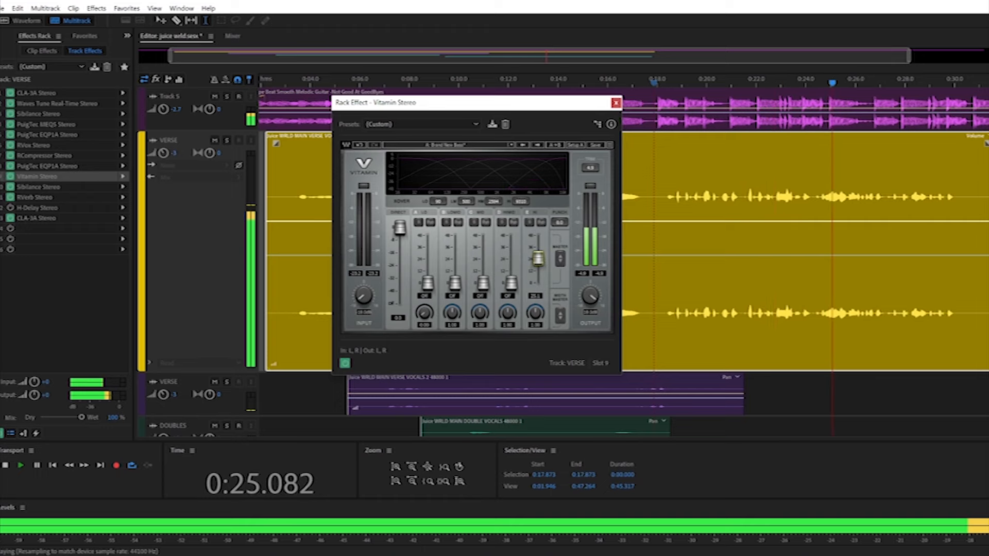
Toggle the Vitamin's bypass to compare the vocals, and set its Punch to 5.0.
{"action": "left_click", "coordinate": [645, 140]}
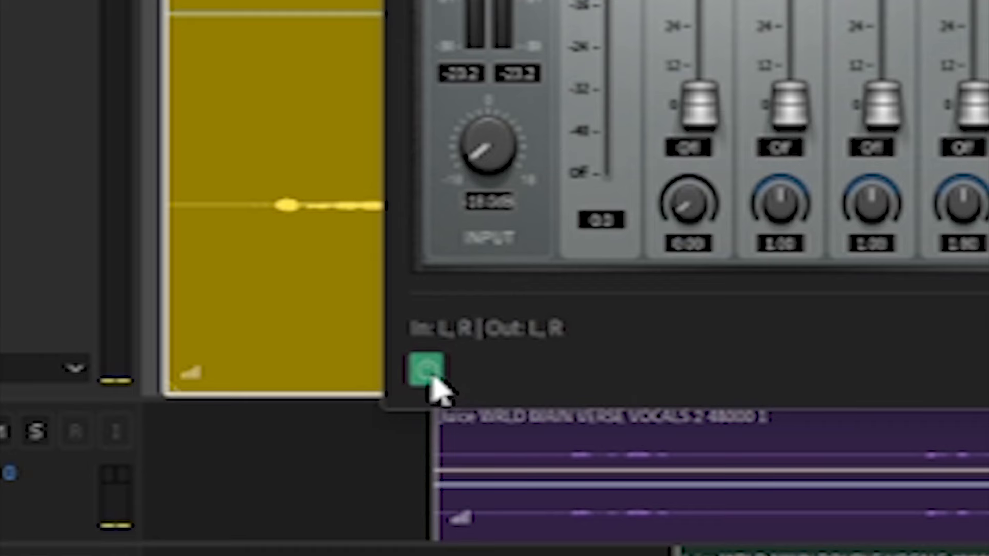
{"action": "left_click", "coordinate": [344, 363]}
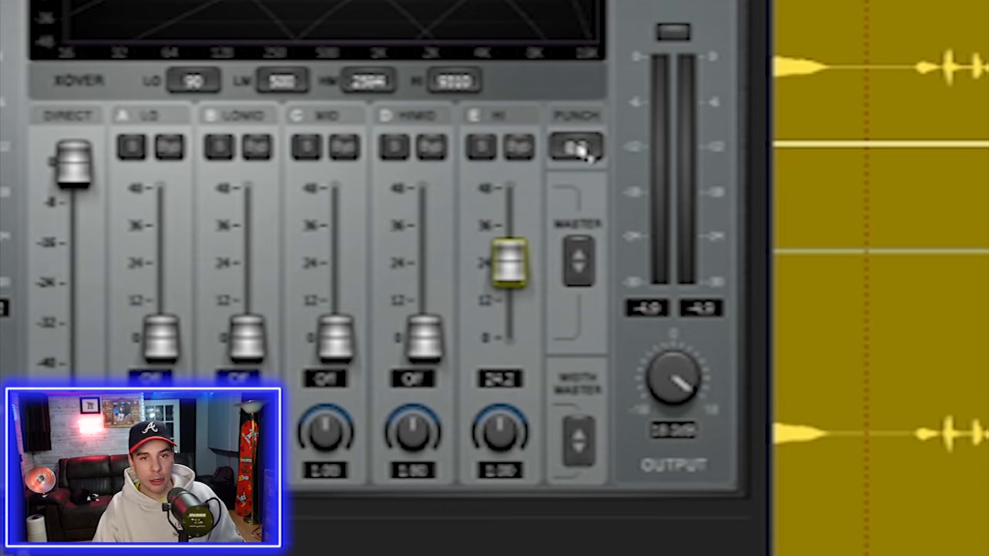
{"action": "left_click", "coordinate": [581, 149]}
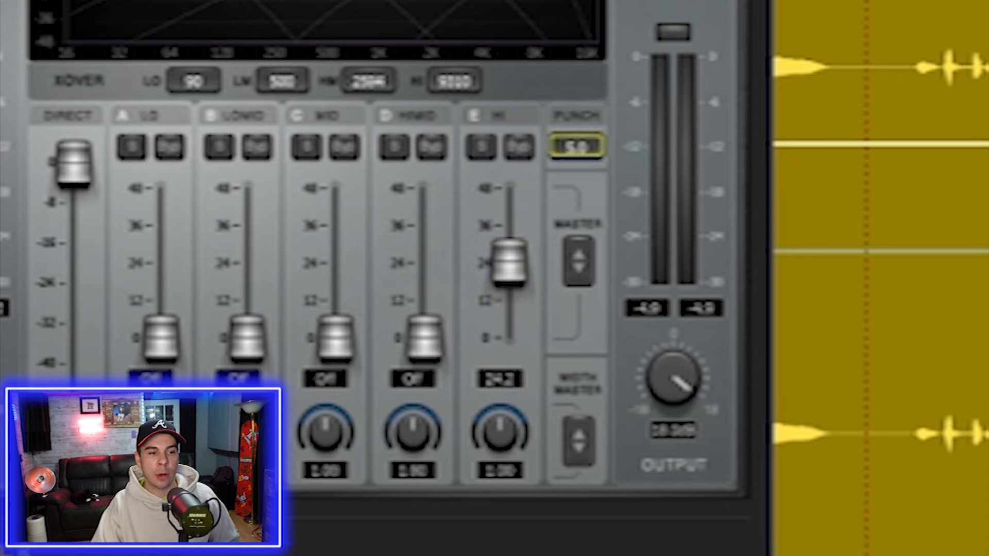
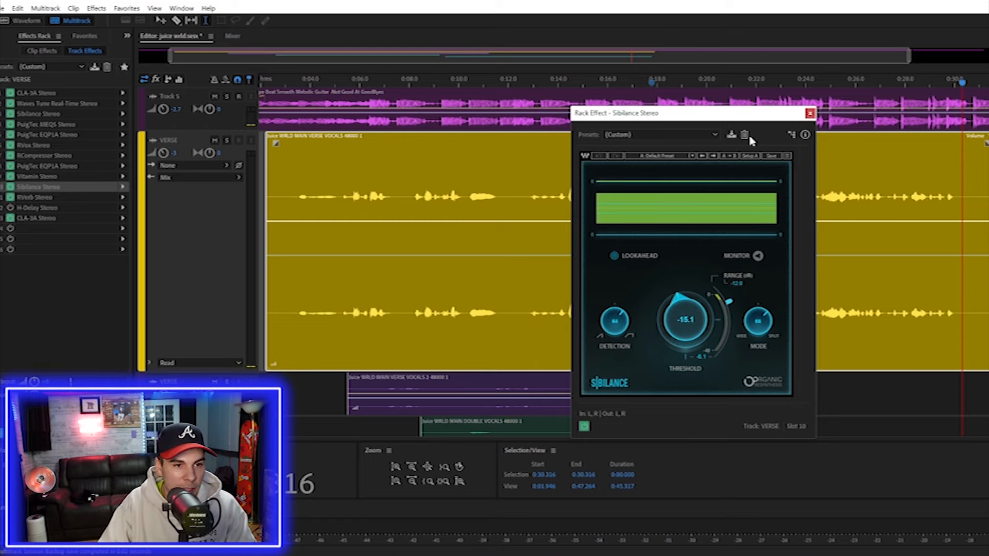
Close the Sibilance, open the RVerb in slot 11 of the VERSE track, and try its Wet/Dry at 66.8 before returning it to 3.1.
{"action": "left_click", "coordinate": [810, 113]}
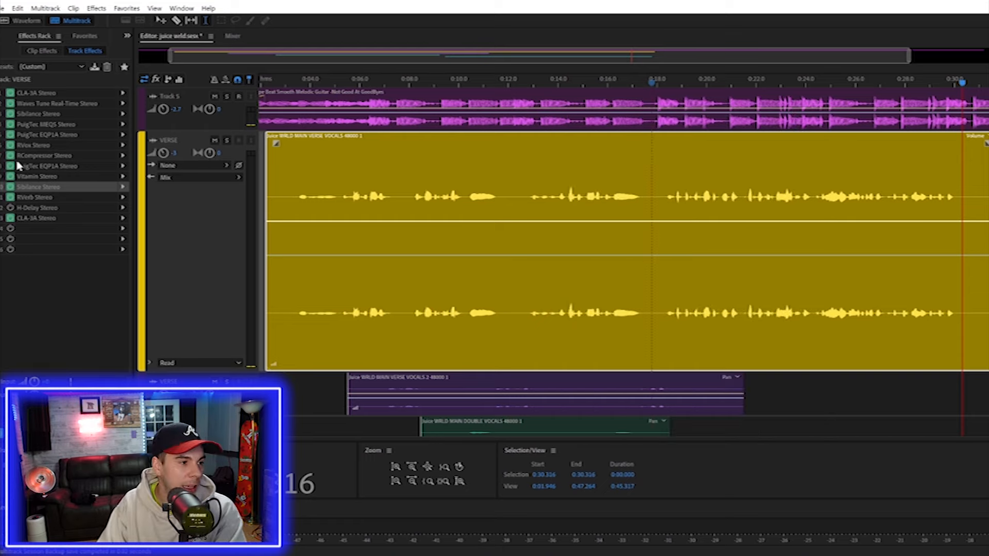
{"action": "double_click", "coordinate": [52, 197]}
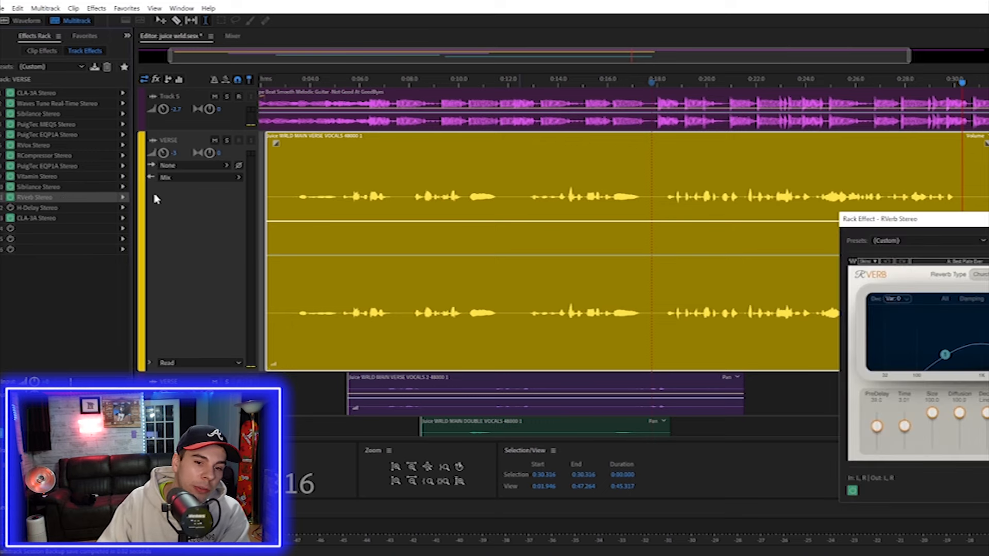
{"action": "left_click_drag", "start_coordinate": [938, 222], "coordinate": [567, 128]}
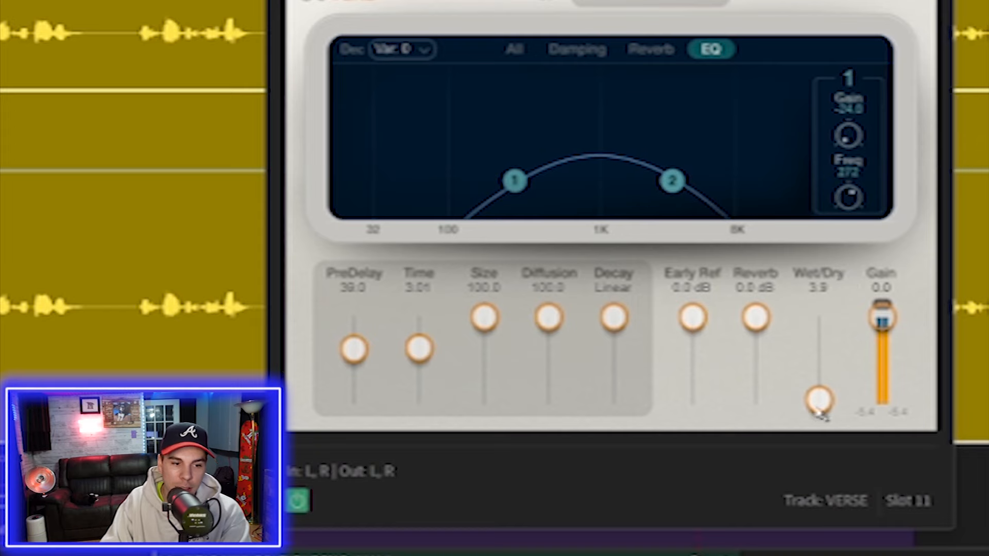
{"action": "left_click_drag", "start_coordinate": [819, 401], "coordinate": [819, 344]}
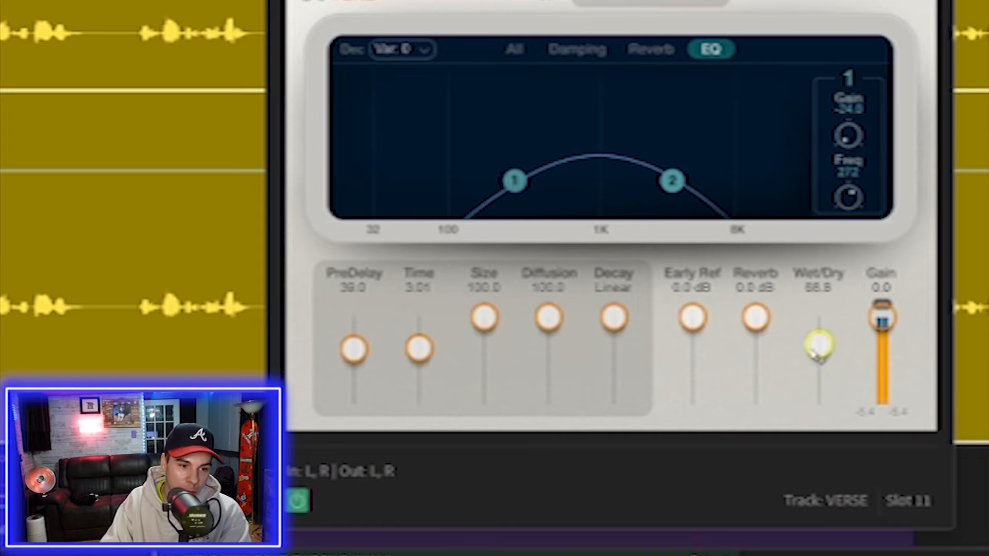
{"action": "left_click_drag", "start_coordinate": [819, 348], "coordinate": [819, 403]}
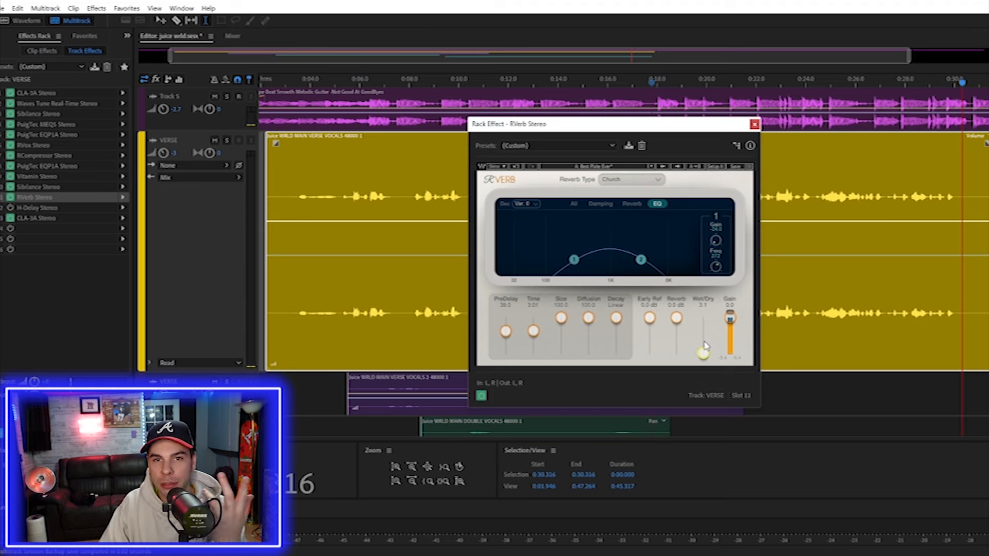
Look through the RVerb's reverb types and presets without choosing one.
{"action": "left_click", "coordinate": [658, 180]}
{"action": "left_click", "coordinate": [570, 186]}
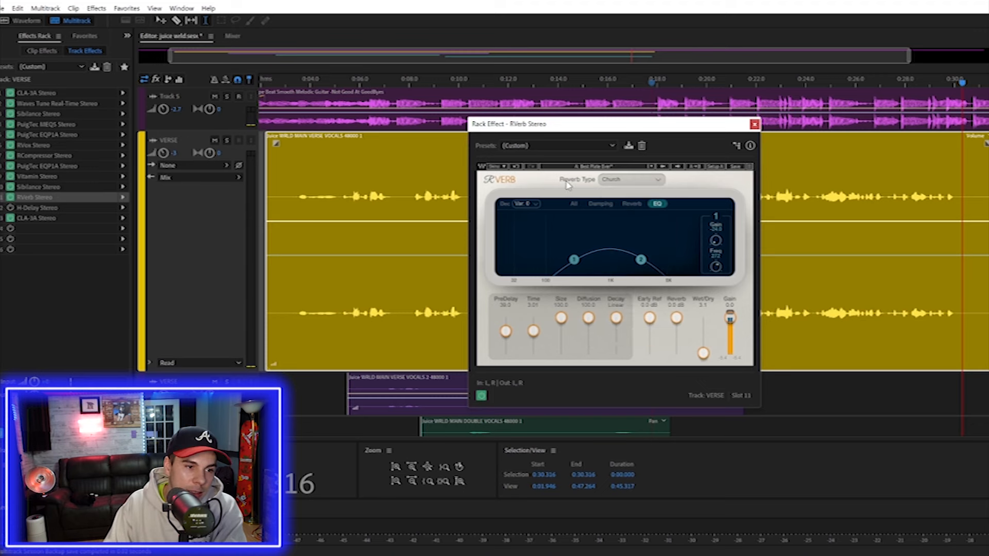
{"action": "left_click", "coordinate": [613, 146]}
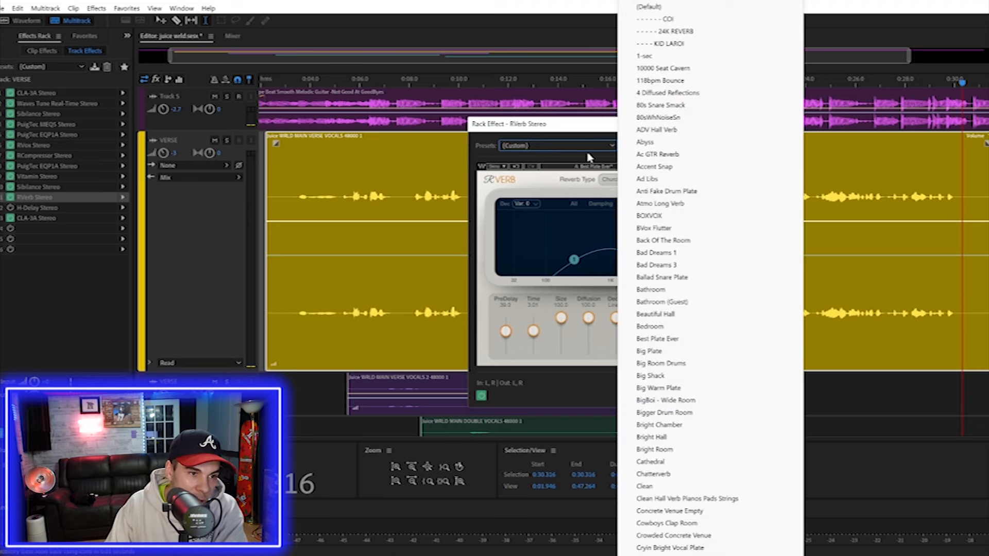
{"action": "left_click", "coordinate": [585, 160]}
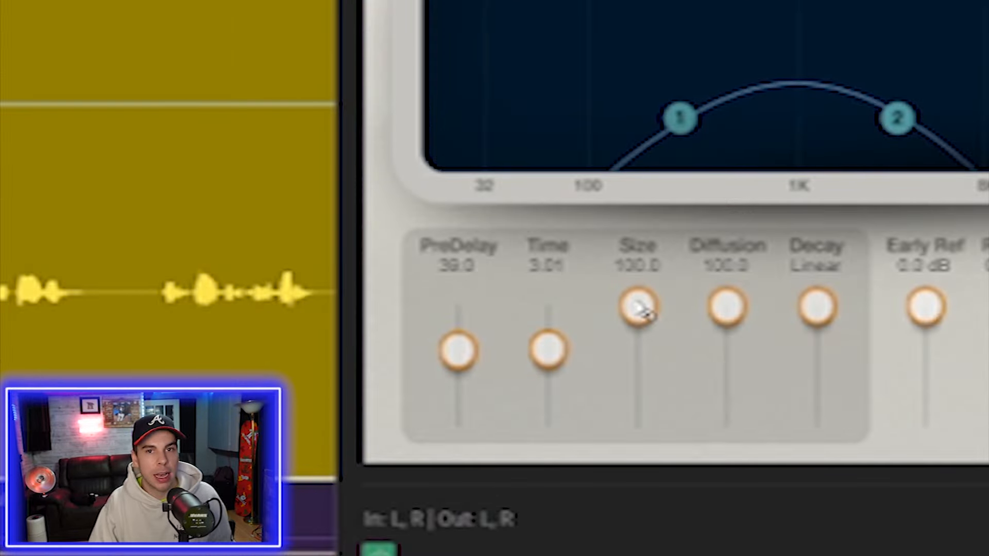
Sweep the RVerb's Size down to 1.0 and back to 100.0, and try different Time settings, ending at 1.22.
{"action": "left_click_drag", "start_coordinate": [639, 307], "coordinate": [639, 425]}
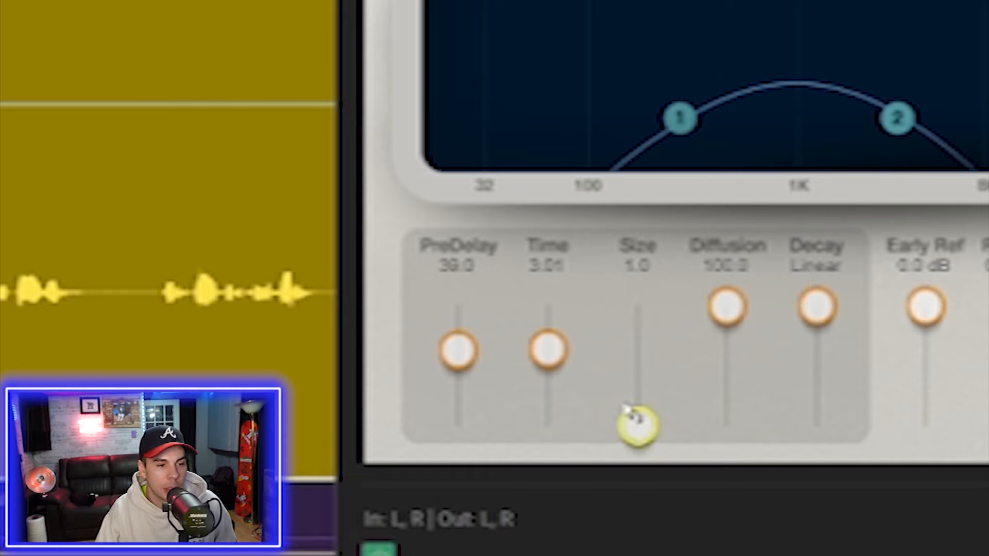
{"action": "left_click_drag", "start_coordinate": [638, 426], "coordinate": [639, 307]}
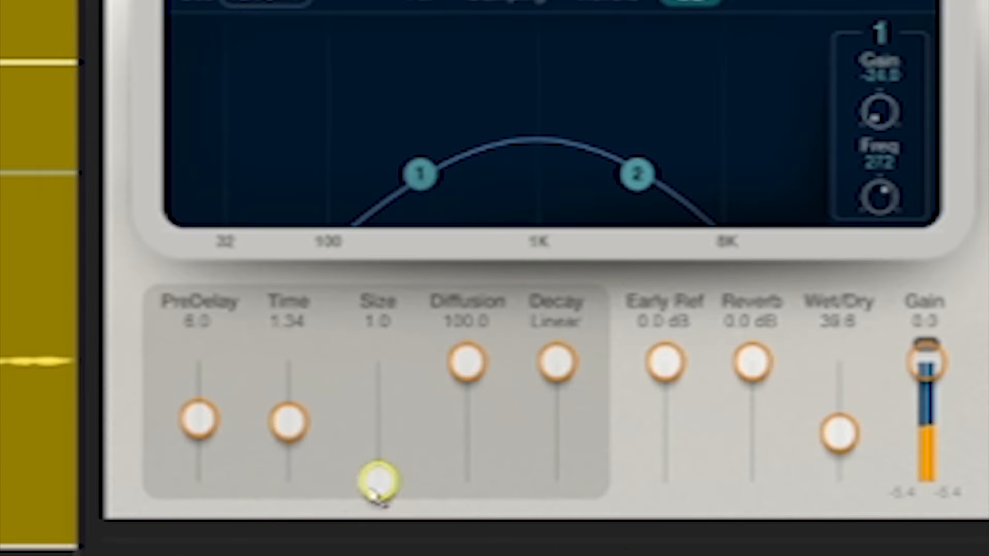
{"action": "left_click_drag", "start_coordinate": [378, 377], "coordinate": [379, 326]}
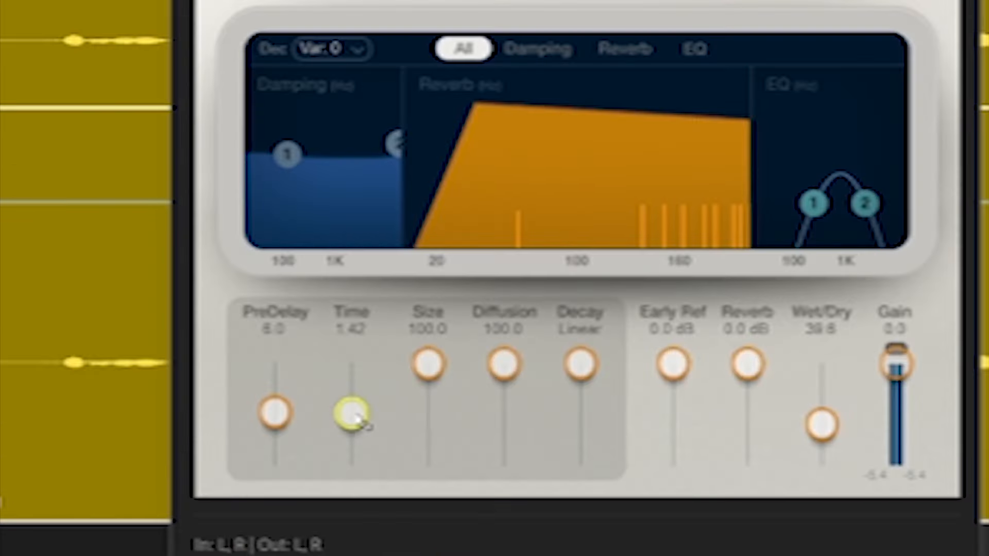
{"action": "left_click_drag", "start_coordinate": [355, 417], "coordinate": [352, 363]}
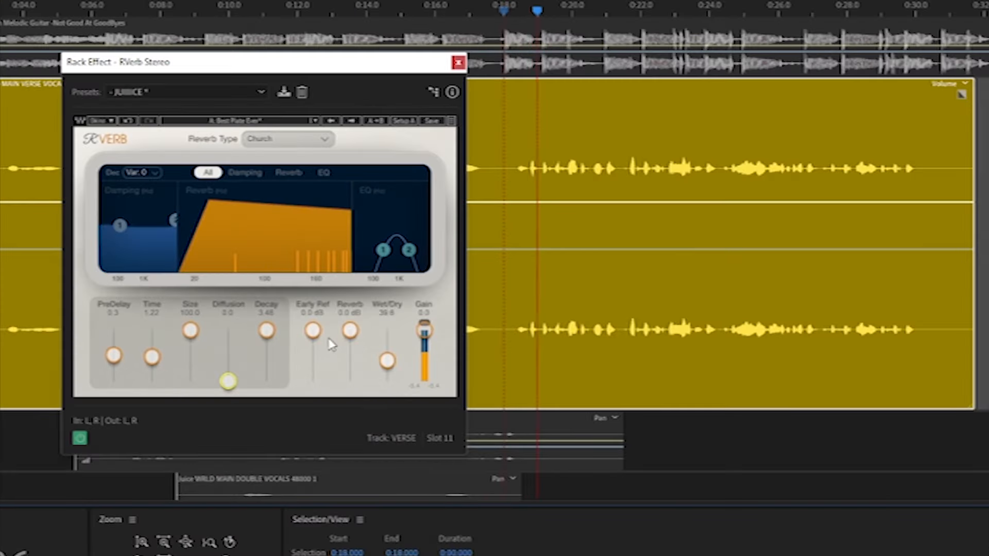
Compare the RVerb's Early Ref at Off and 0.0 dB with playback from 0:24.417, and set its PreDelay to 7.7.
{"action": "left_click_drag", "start_coordinate": [312, 330], "coordinate": [313, 381]}
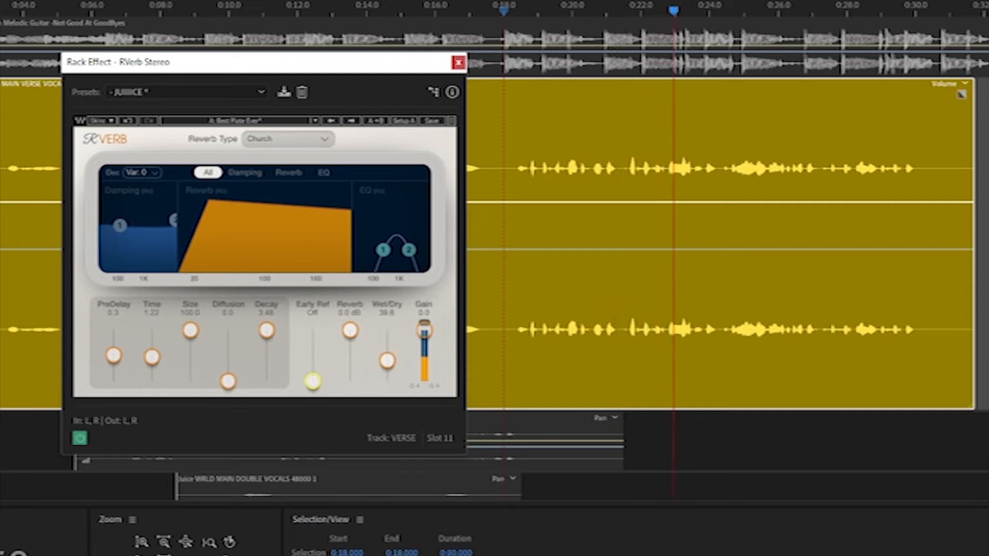
{"action": "left_click_drag", "start_coordinate": [313, 381], "coordinate": [313, 330]}
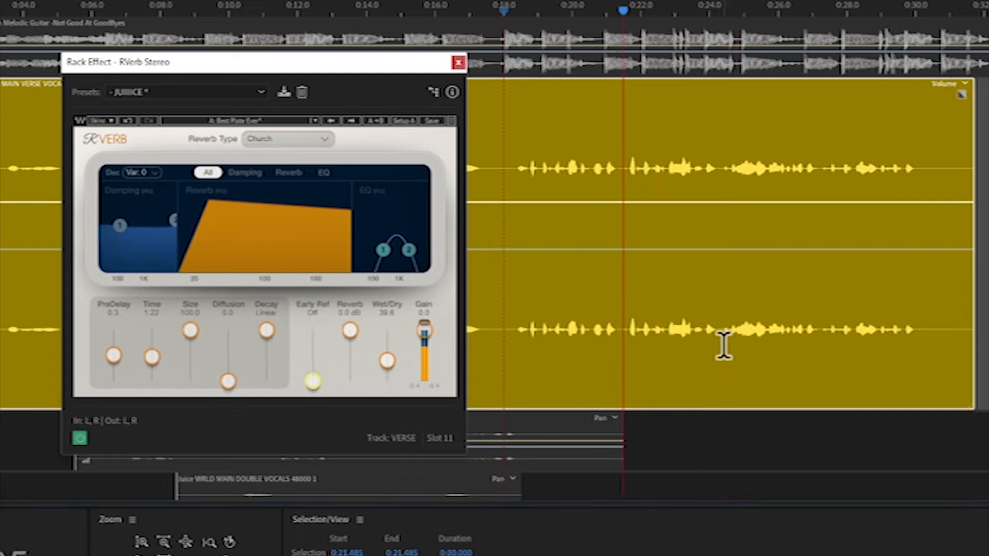
{"action": "left_click", "coordinate": [724, 346]}
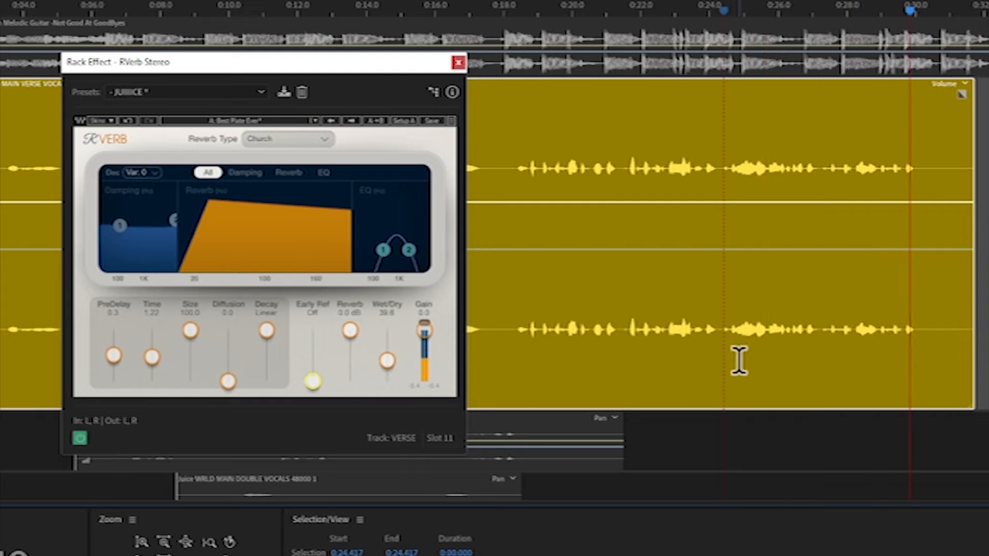
{"action": "left_click_drag", "start_coordinate": [313, 382], "coordinate": [316, 331]}
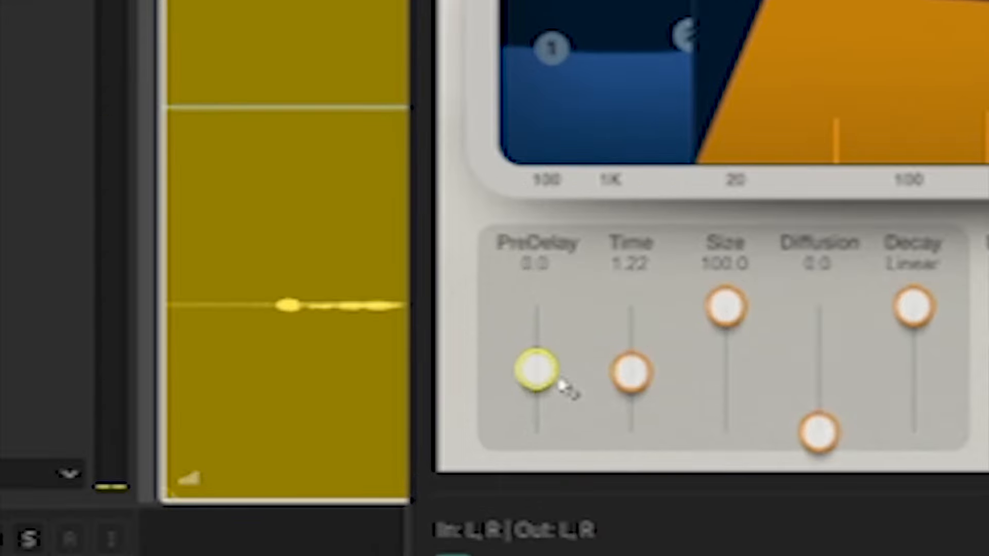
{"action": "left_click_drag", "start_coordinate": [488, 410], "coordinate": [487, 361]}
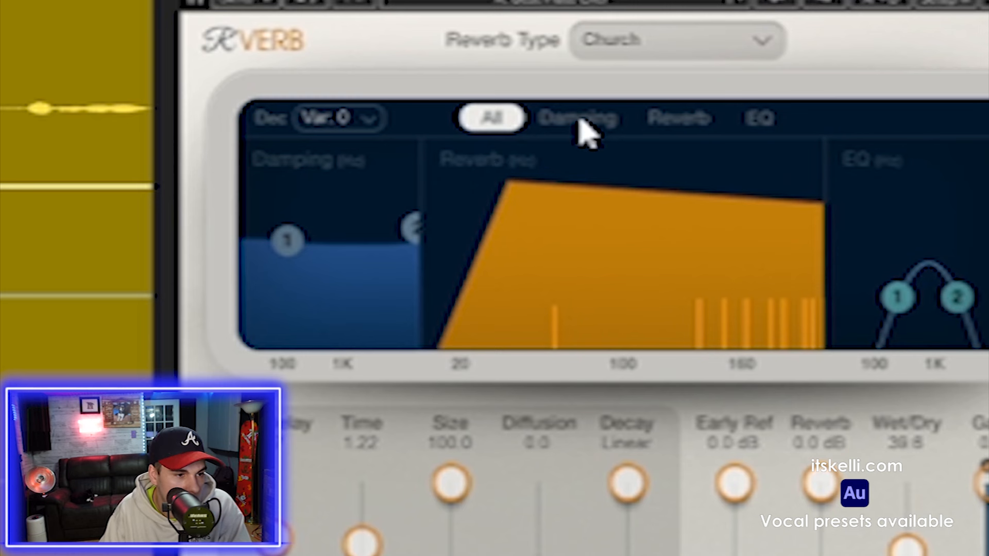
Show the RVerb's Damping graph and try band 2 at ratios of 2.00 and 0.10 while listening to the vocals.
{"action": "left_click", "coordinate": [513, 148]}
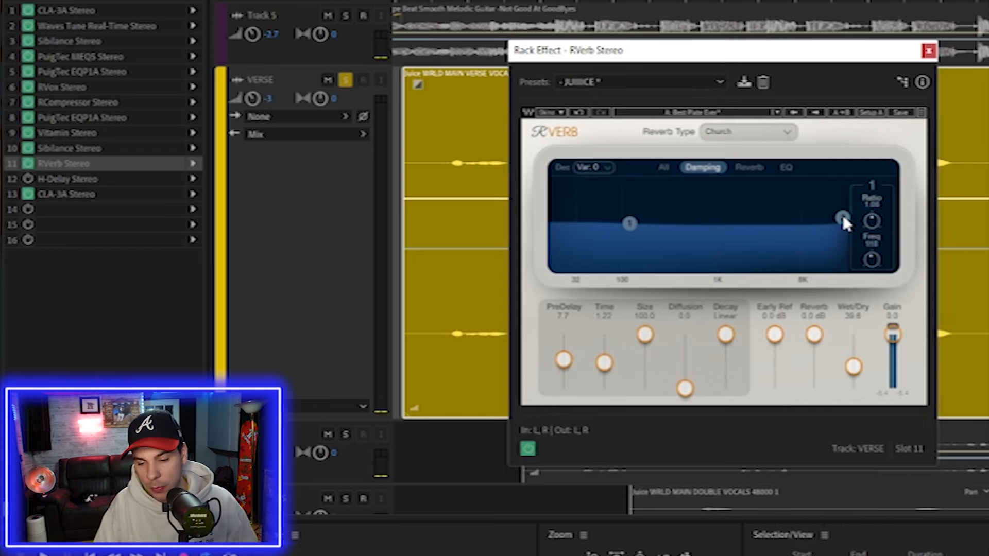
{"action": "left_click_drag", "start_coordinate": [842, 212], "coordinate": [779, 201]}
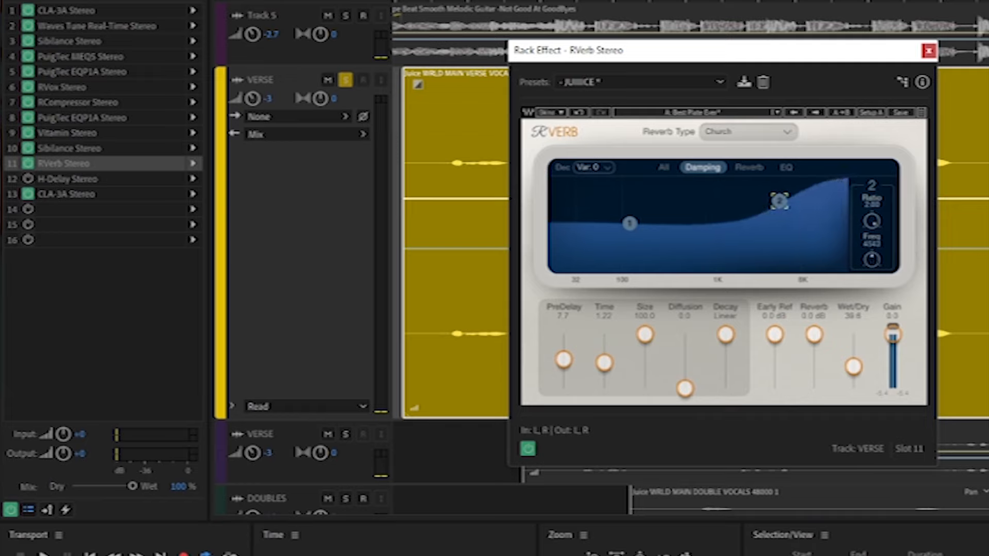
{"action": "key", "text": "space"}
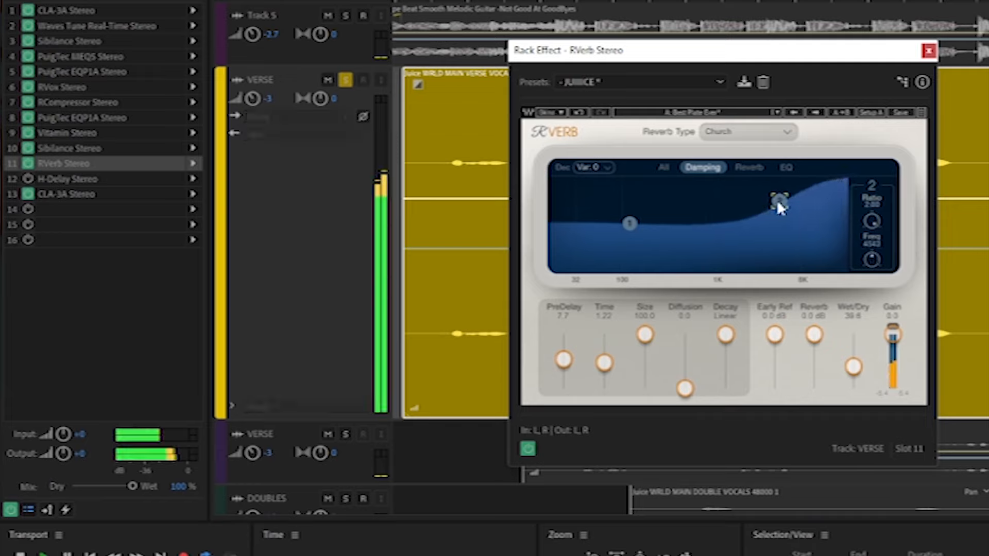
{"action": "left_click_drag", "start_coordinate": [778, 204], "coordinate": [764, 201]}
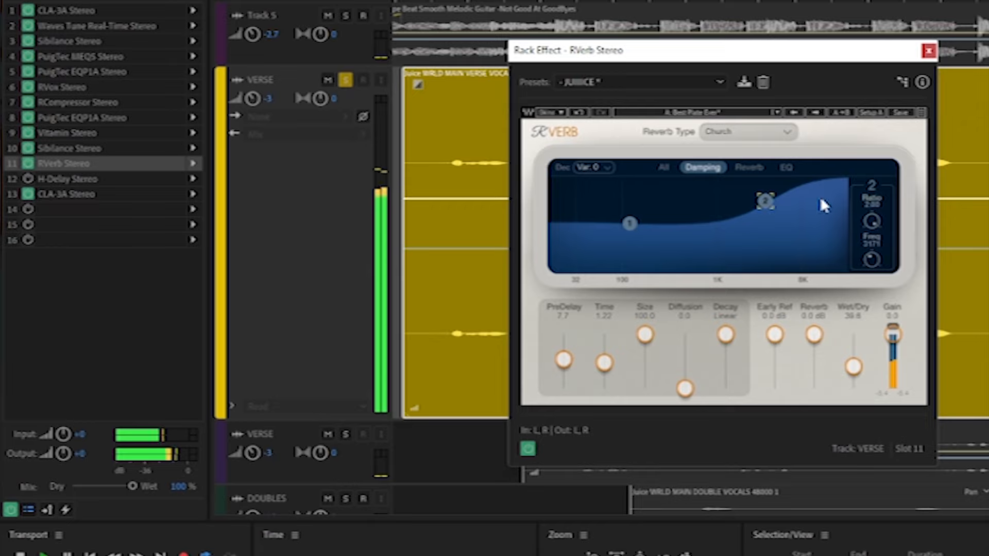
{"action": "left_click_drag", "start_coordinate": [767, 204], "coordinate": [767, 247]}
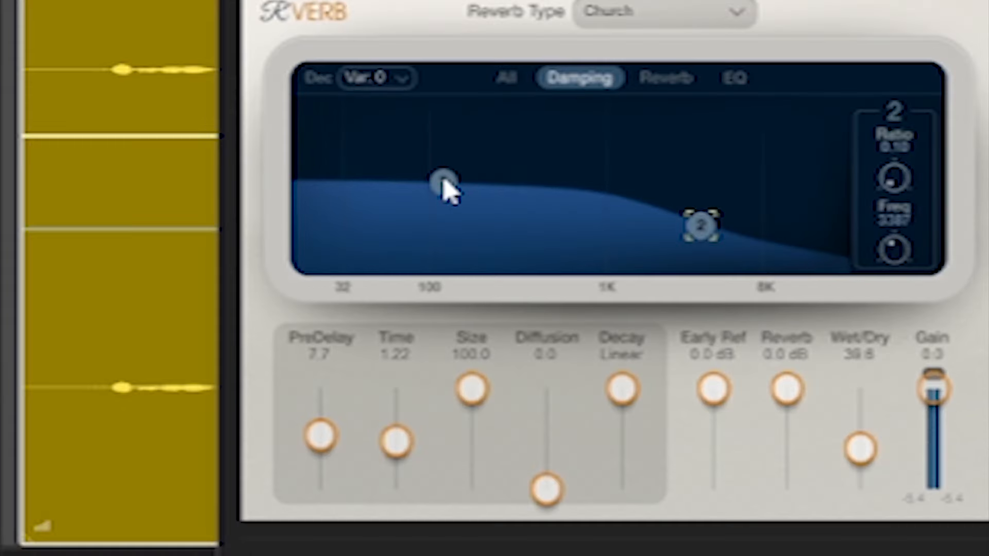
Set damping band 2's ratio to 0.90, and sweep band 1 high and down to 0.10 during playback, returning it to 0.97.
{"action": "left_click_drag", "start_coordinate": [630, 224], "coordinate": [636, 200]}
{"action": "left_click_drag", "start_coordinate": [700, 225], "coordinate": [745, 189]}
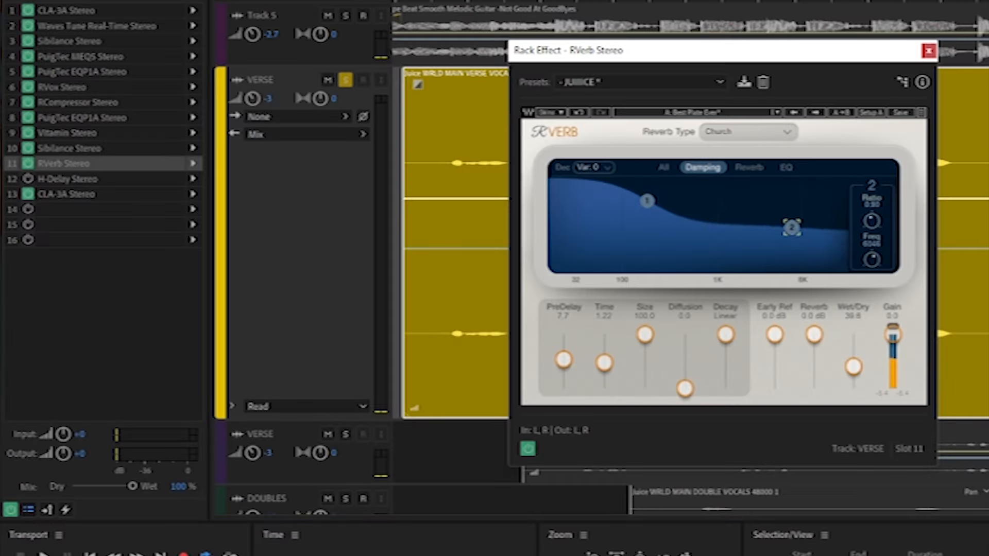
{"action": "key", "text": "space"}
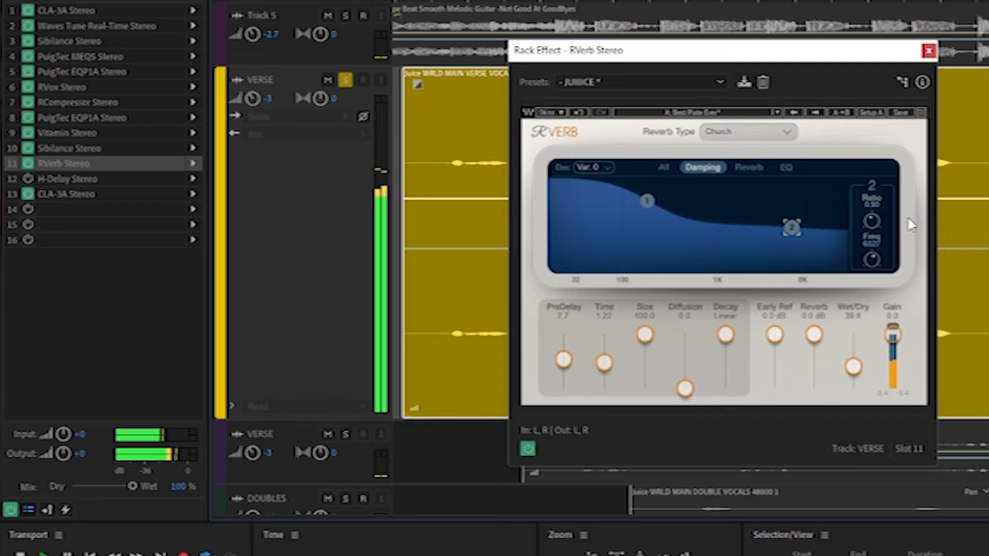
{"action": "left_click_drag", "start_coordinate": [647, 201], "coordinate": [628, 247]}
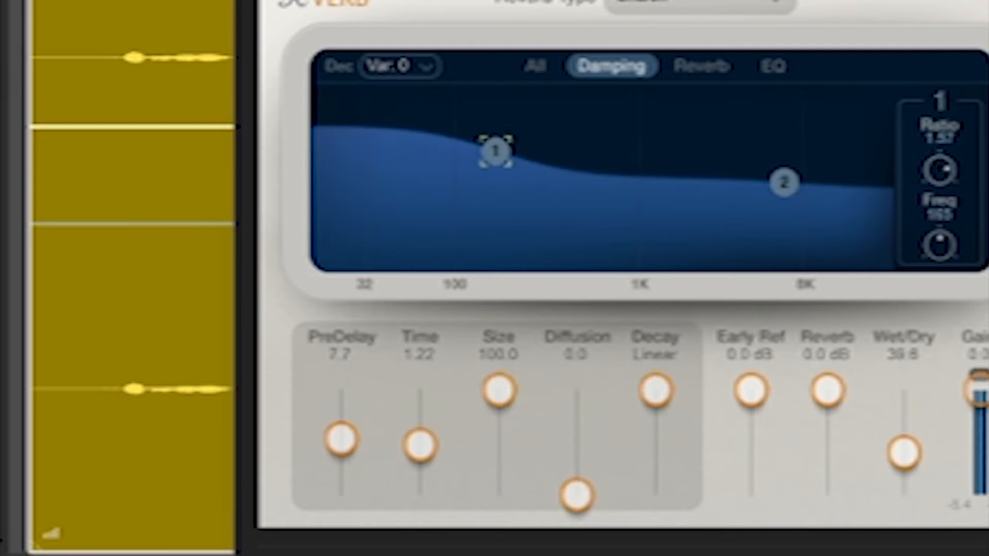
{"action": "left_click_drag", "start_coordinate": [467, 220], "coordinate": [532, 221]}
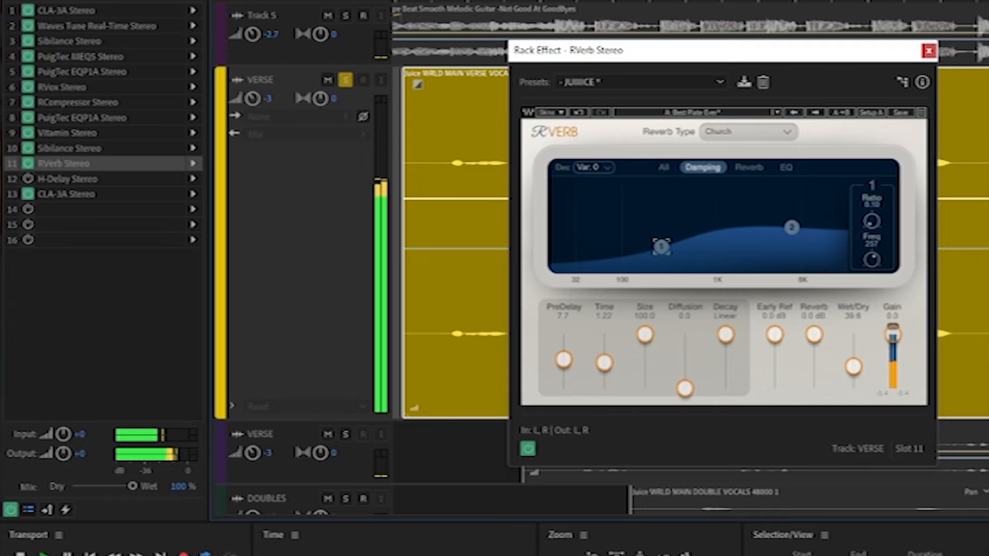
{"action": "left_click_drag", "start_coordinate": [662, 247], "coordinate": [639, 227]}
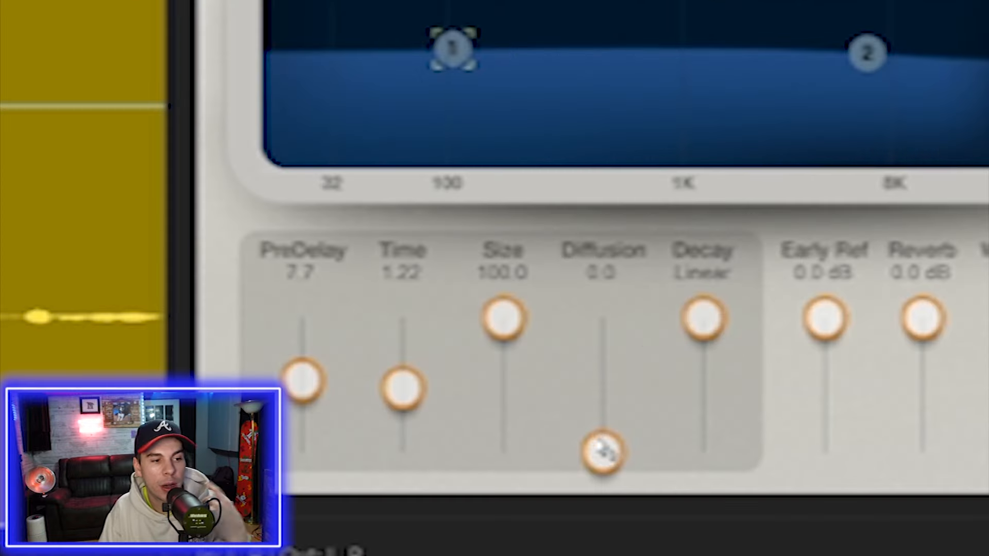
Sweep the RVerb's Diffusion while listening to the vocals, ending at 100.0.
{"action": "left_click_drag", "start_coordinate": [603, 453], "coordinate": [601, 319]}
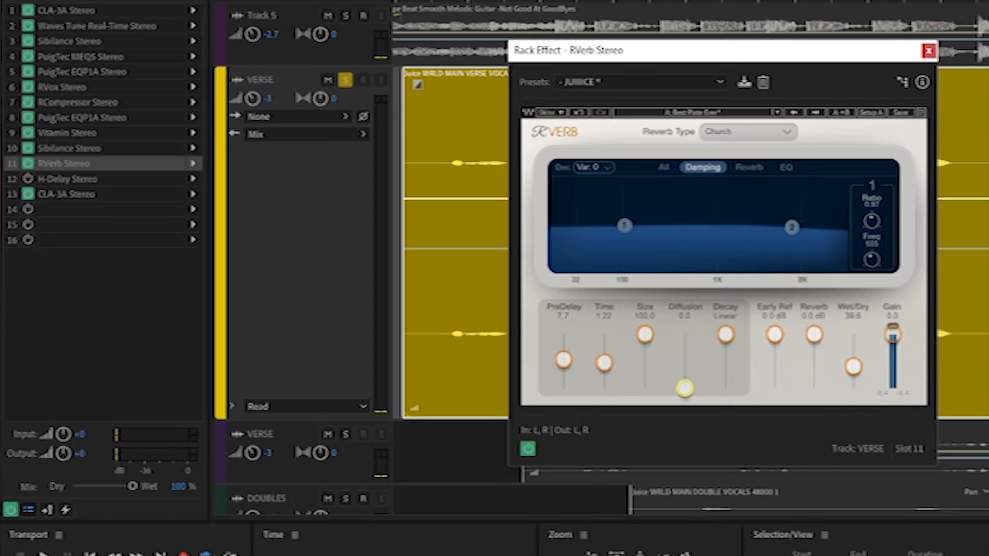
{"action": "key", "text": "space"}
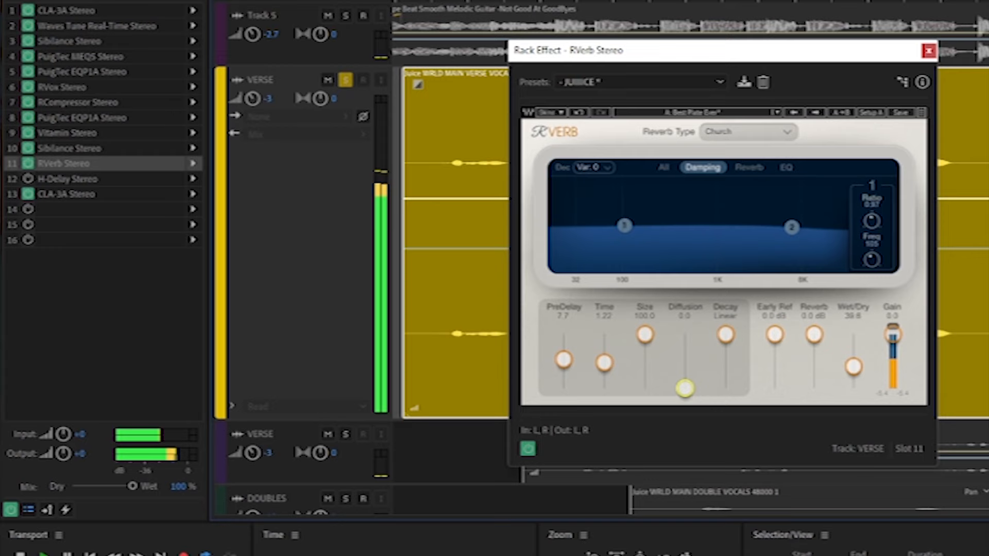
{"action": "left_click_drag", "start_coordinate": [684, 388], "coordinate": [685, 335]}
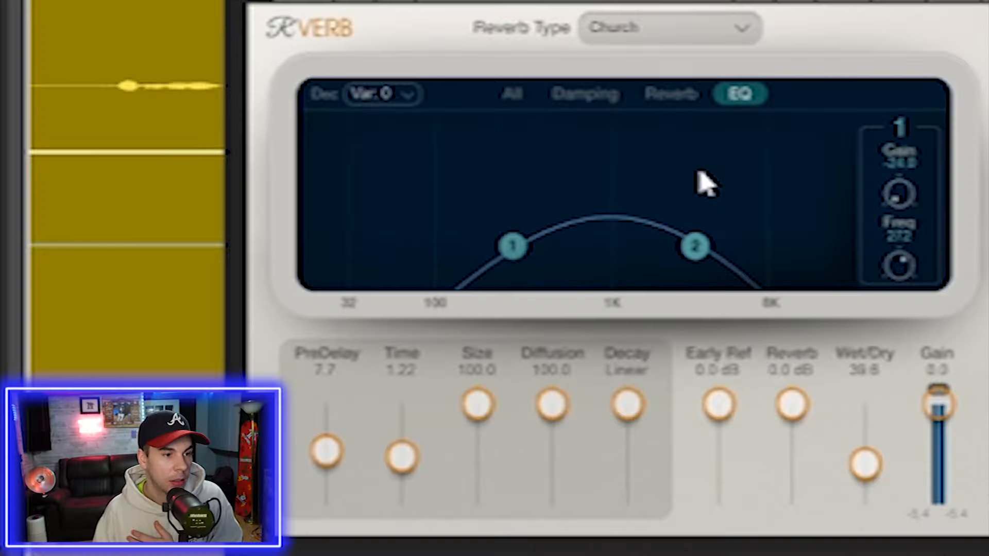
Try wider and narrower frequency positions for the RVerb's two EQ bands, including band 2 at a gain of -24.0.
{"action": "mouse_move", "coordinate": [697, 246]}
{"action": "left_mouse_down"}
{"action": "mouse_move", "coordinate": [728, 243]}
{"action": "mouse_move", "coordinate": [695, 249]}
{"action": "left_mouse_up"}
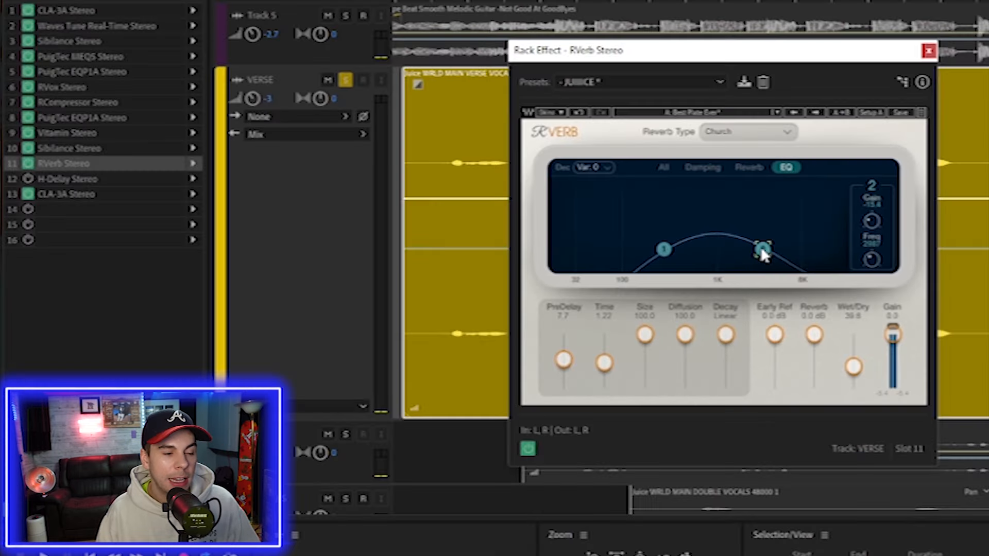
{"action": "left_click_drag", "start_coordinate": [762, 249], "coordinate": [761, 249]}
{"action": "left_click_drag", "start_coordinate": [664, 249], "coordinate": [617, 225]}
{"action": "left_click_drag", "start_coordinate": [762, 249], "coordinate": [795, 249]}
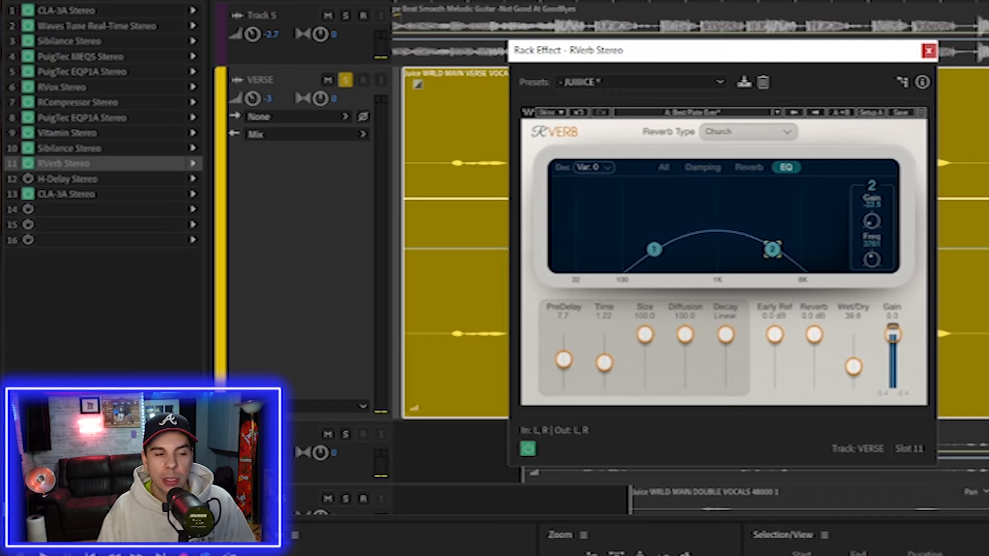
{"action": "mouse_move", "coordinate": [773, 249]}
{"action": "left_mouse_down"}
{"action": "mouse_move", "coordinate": [785, 248]}
{"action": "mouse_move", "coordinate": [795, 221]}
{"action": "mouse_move", "coordinate": [780, 249]}
{"action": "left_mouse_up"}
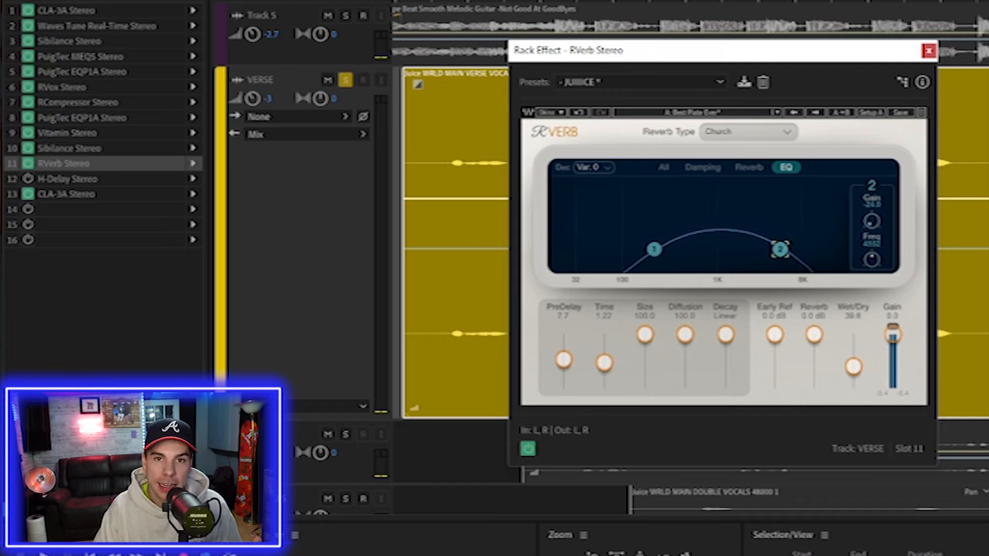
{"action": "left_click_drag", "start_coordinate": [780, 249], "coordinate": [770, 249]}
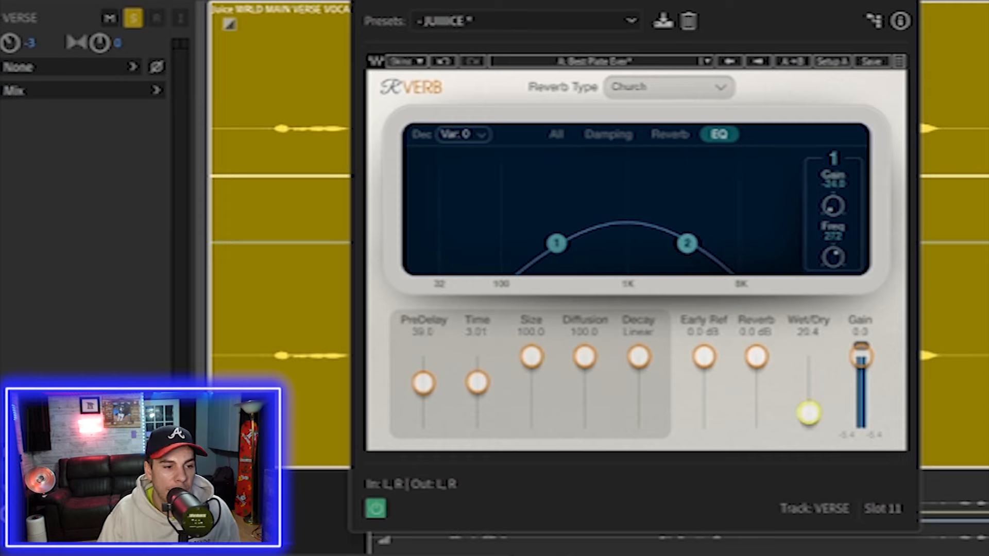
Lower the RVerb's Wet/Dry mix toward the dry end.
{"action": "left_click_drag", "start_coordinate": [809, 413], "coordinate": [809, 422]}
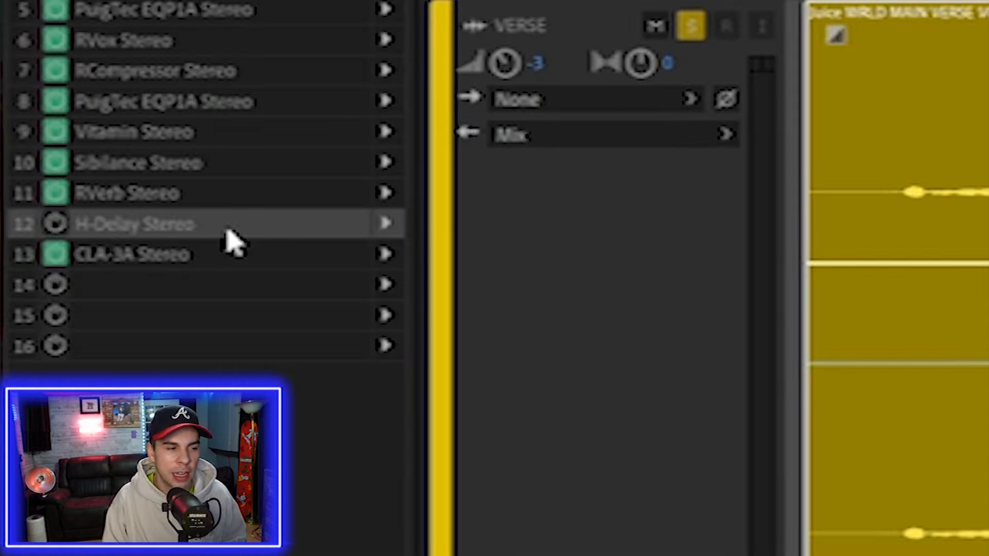
Open the H-Delay in slot 12 of the VERSE track and toggle its power state.
{"action": "double_click", "coordinate": [229, 241]}
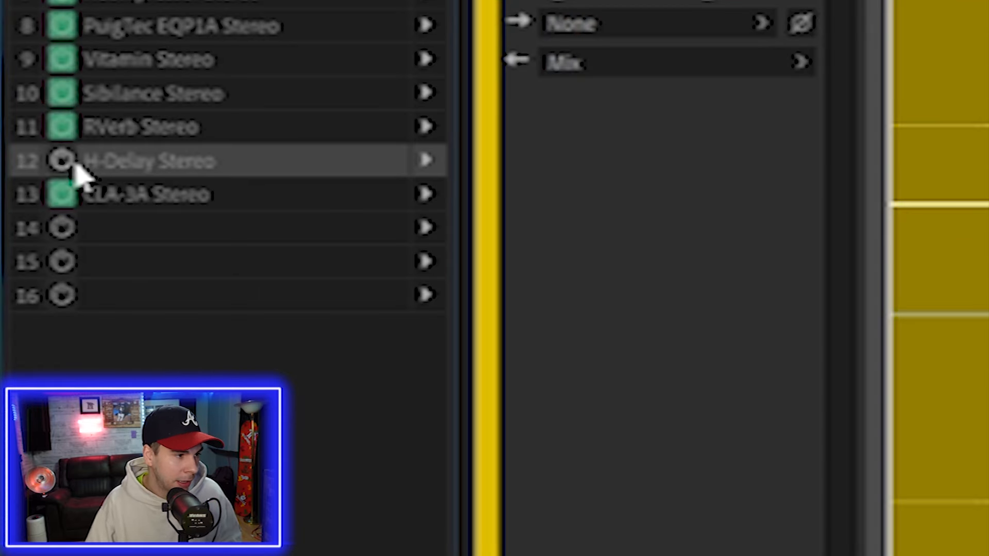
{"action": "left_click", "coordinate": [23, 214]}
{"action": "left_click", "coordinate": [74, 165]}
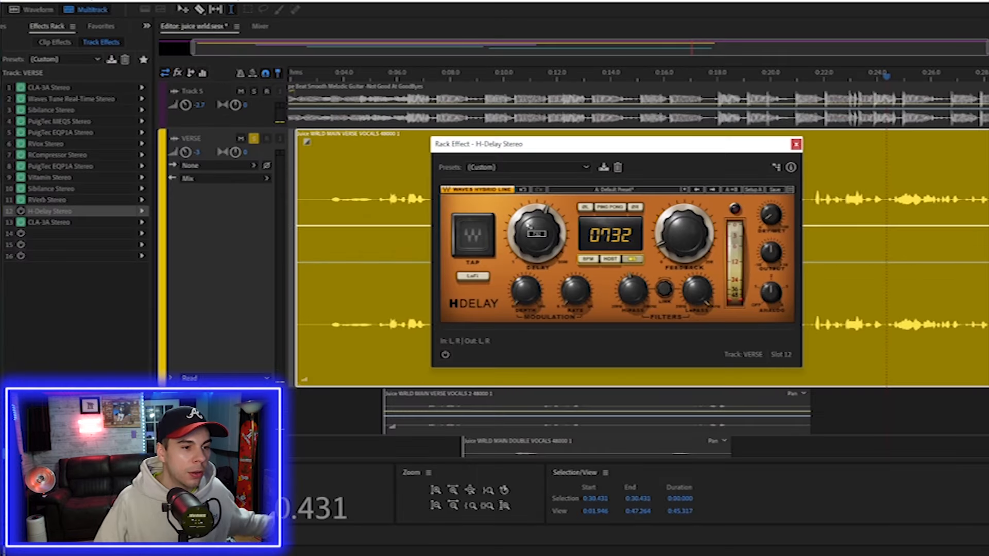
Compare H-Delay times of about 37, 203 and 746 ms while playing the VERSE vocals.
{"action": "left_click_drag", "start_coordinate": [530, 227], "coordinate": [531, 253]}
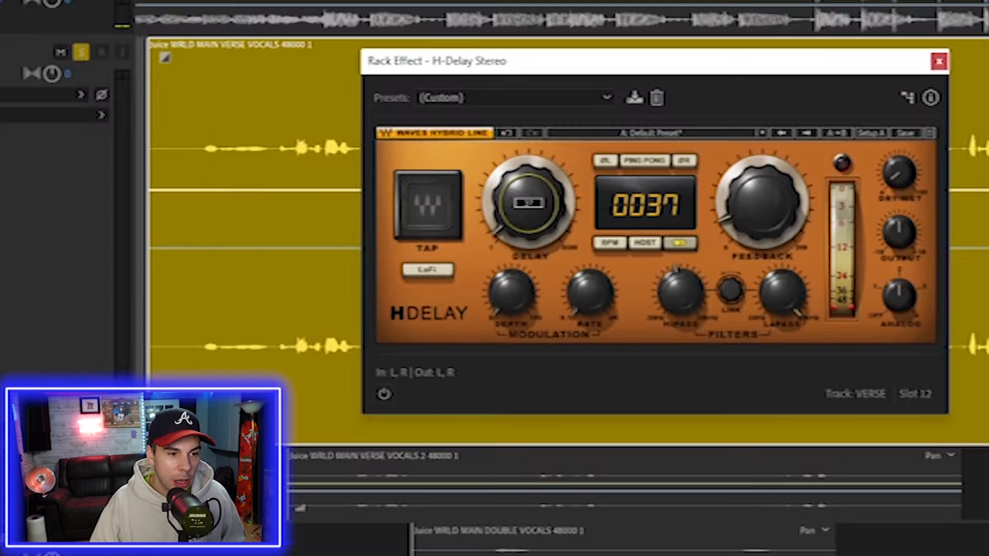
{"action": "left_click_drag", "start_coordinate": [526, 155], "coordinate": [526, 125]}
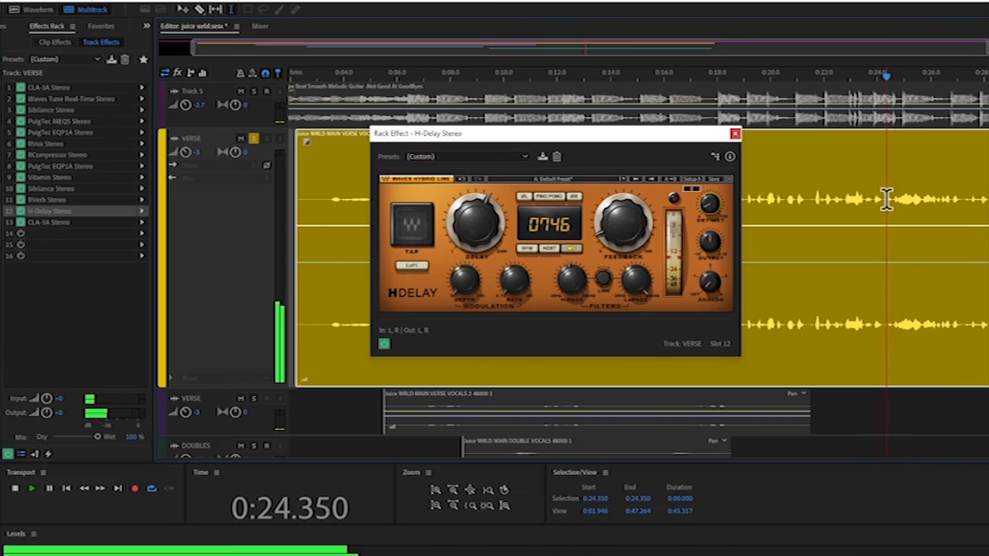
{"action": "key", "text": "space"}
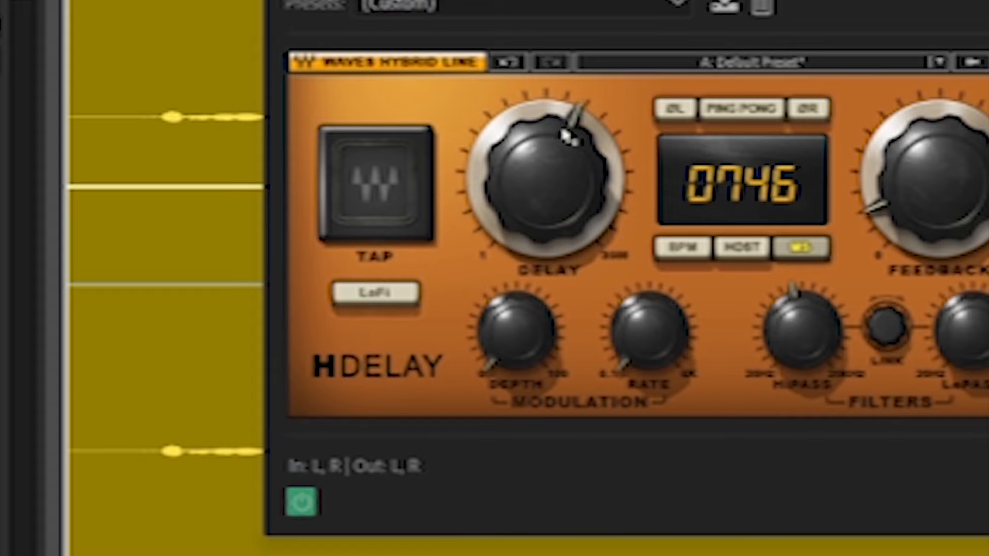
{"action": "left_click_drag", "start_coordinate": [485, 205], "coordinate": [485, 215]}
{"action": "left_click_drag", "start_coordinate": [546, 181], "coordinate": [536, 170]}
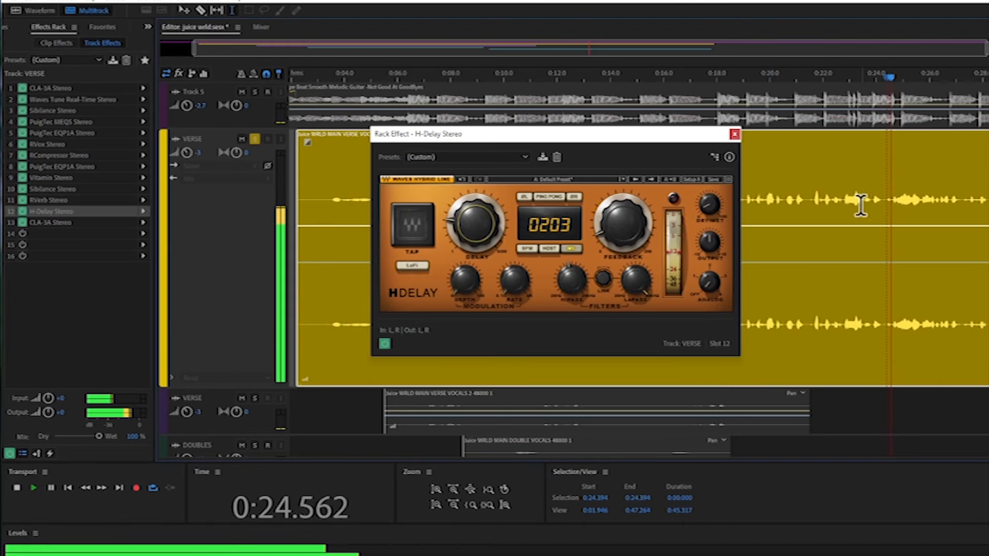
{"action": "left_click_drag", "start_coordinate": [476, 228], "coordinate": [476, 224]}
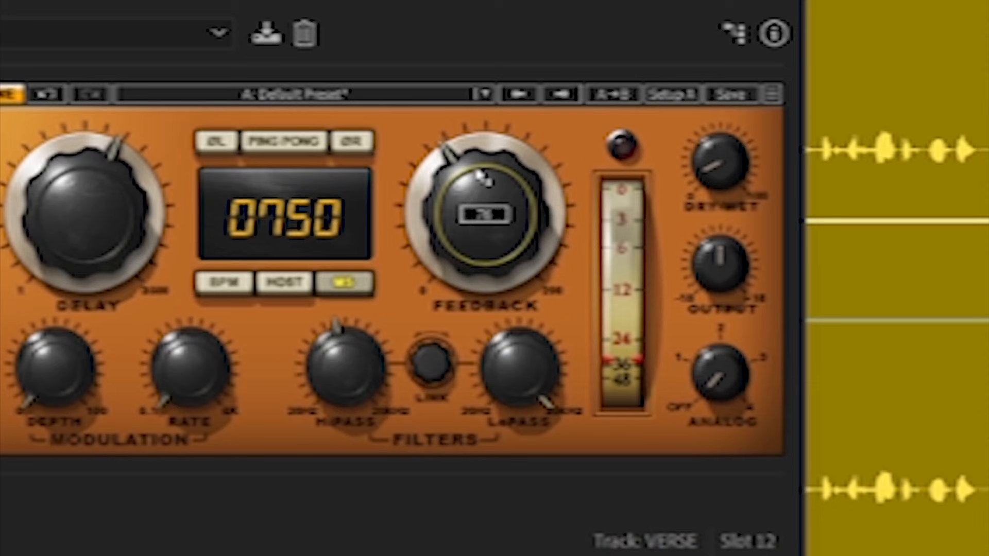
Try different Feedback, Dry/Wet and Analog amounts on the H-Delay, including a Feedback of 76.
{"action": "left_click_drag", "start_coordinate": [483, 178], "coordinate": [483, 244]}
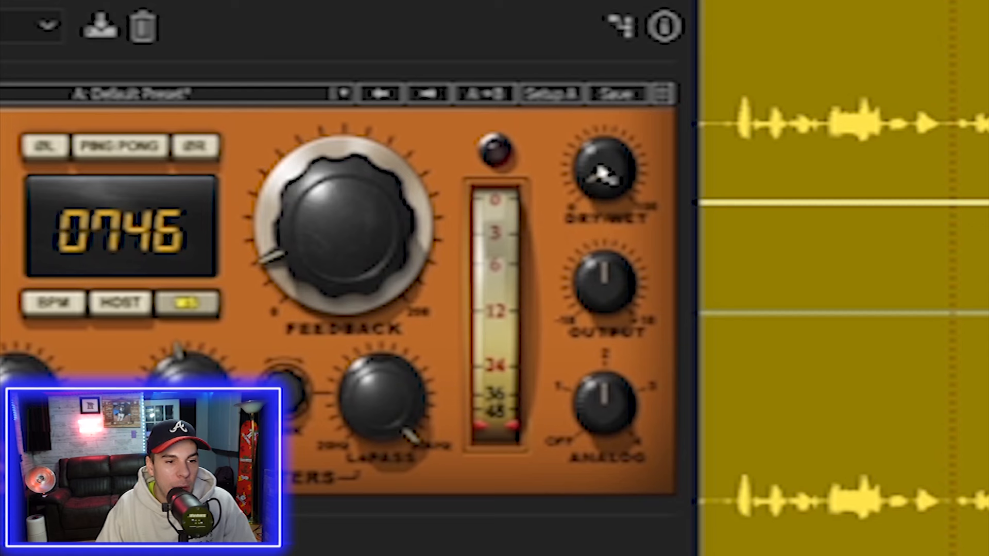
{"action": "left_click_drag", "start_coordinate": [600, 164], "coordinate": [607, 214]}
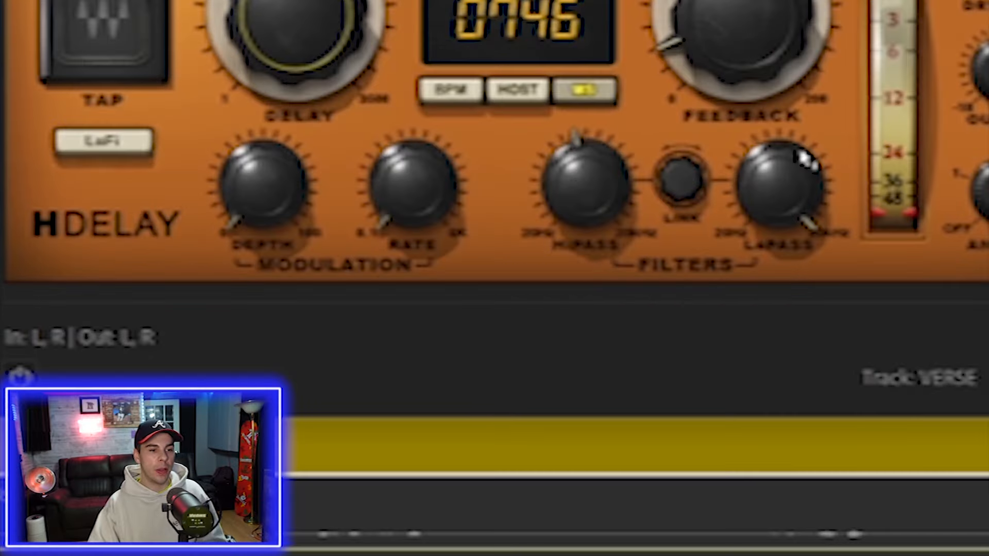
{"action": "mouse_move", "coordinate": [800, 153]}
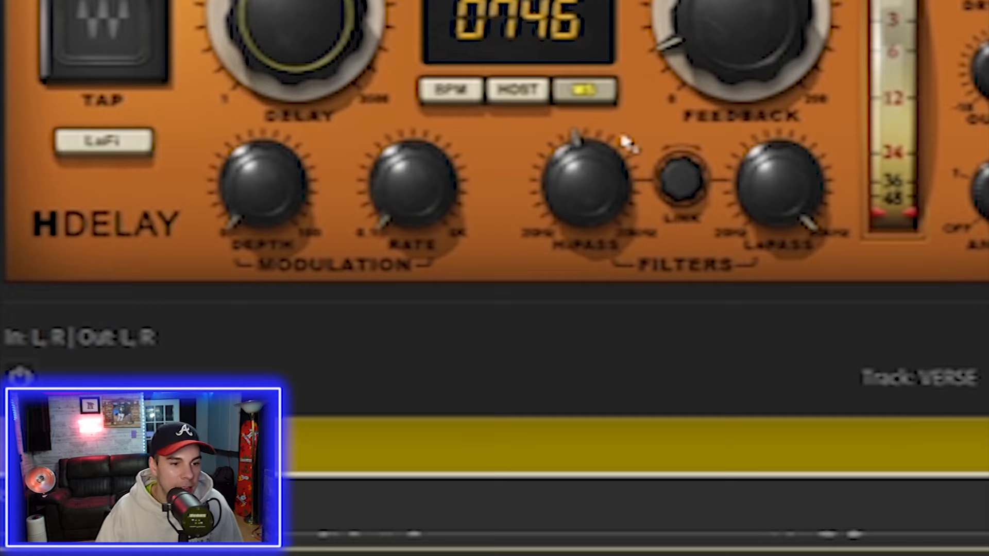
{"action": "mouse_move", "coordinate": [785, 214]}
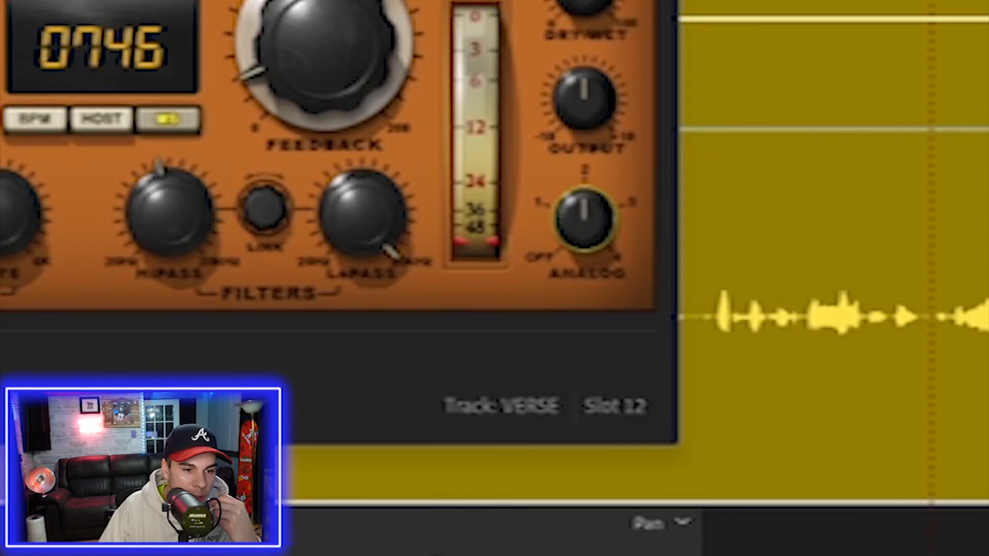
{"action": "left_click_drag", "start_coordinate": [585, 219], "coordinate": [585, 249]}
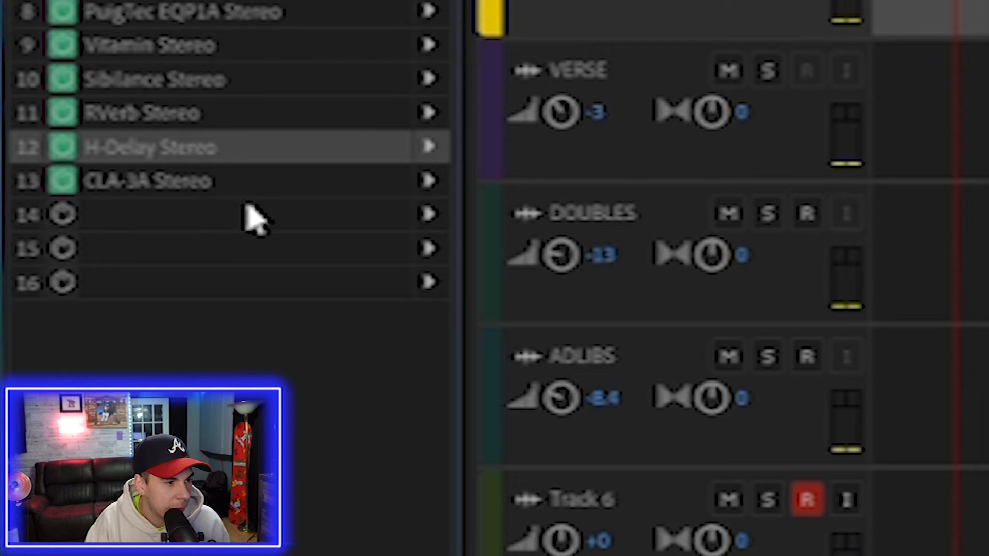
View the CLA-3A compressor settings in slot 13 of the VERSE track and close its window.
{"action": "left_click", "coordinate": [247, 181]}
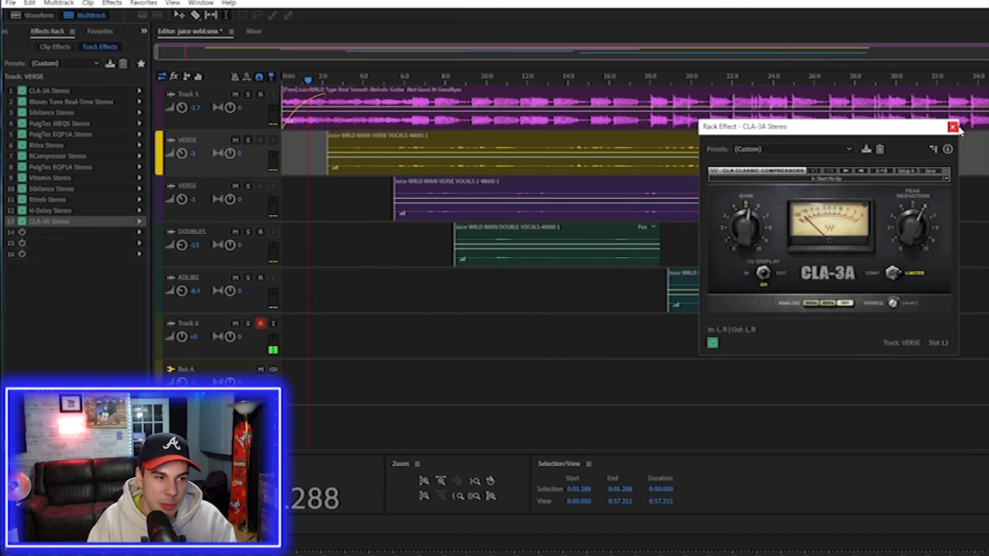
{"action": "left_click", "coordinate": [953, 127]}
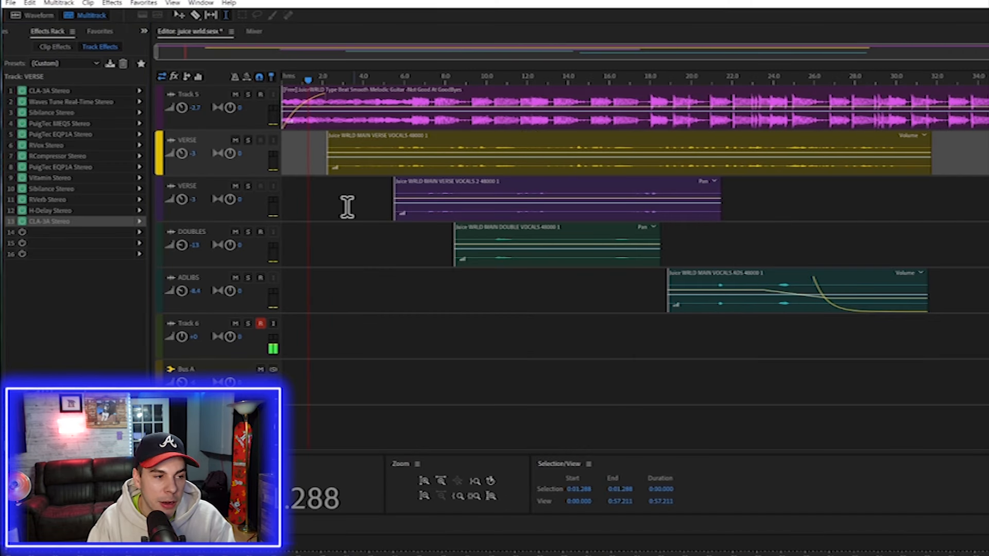
Compare the effects racks of the DOUBLES and ADLIBS tracks, and reselect the first VERSE track.
{"action": "left_click", "coordinate": [330, 247]}
{"action": "left_click", "coordinate": [329, 290]}
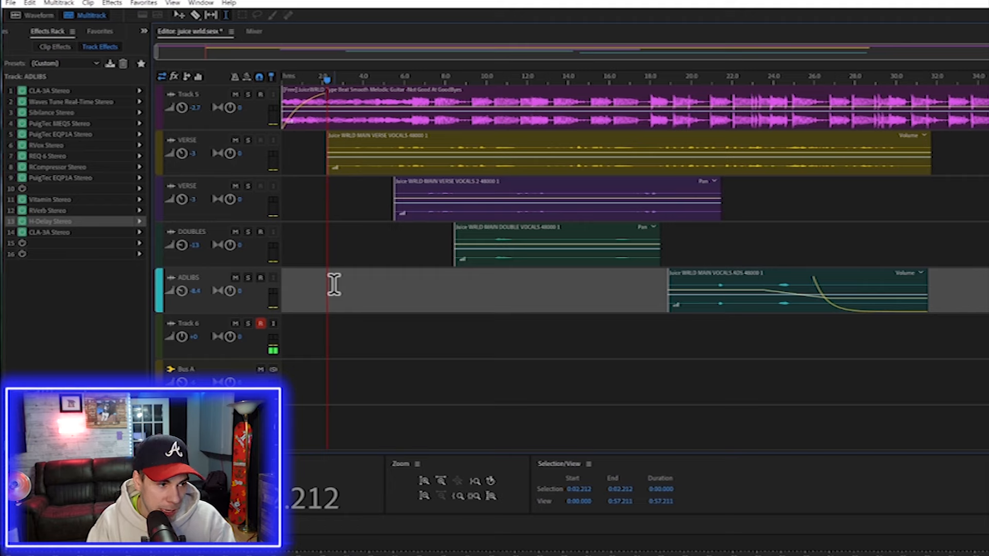
{"action": "left_click", "coordinate": [358, 247]}
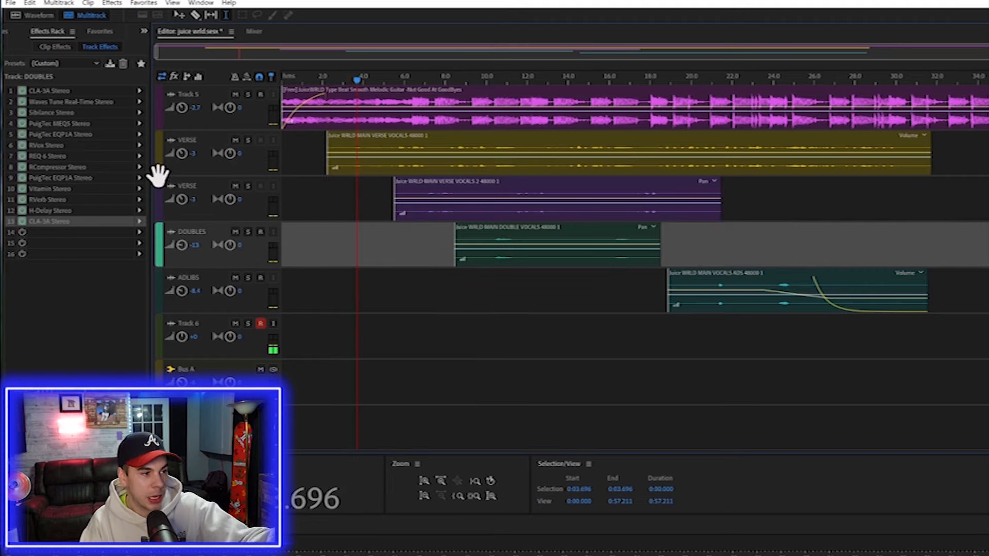
{"action": "left_click", "coordinate": [394, 288]}
{"action": "left_click", "coordinate": [392, 256]}
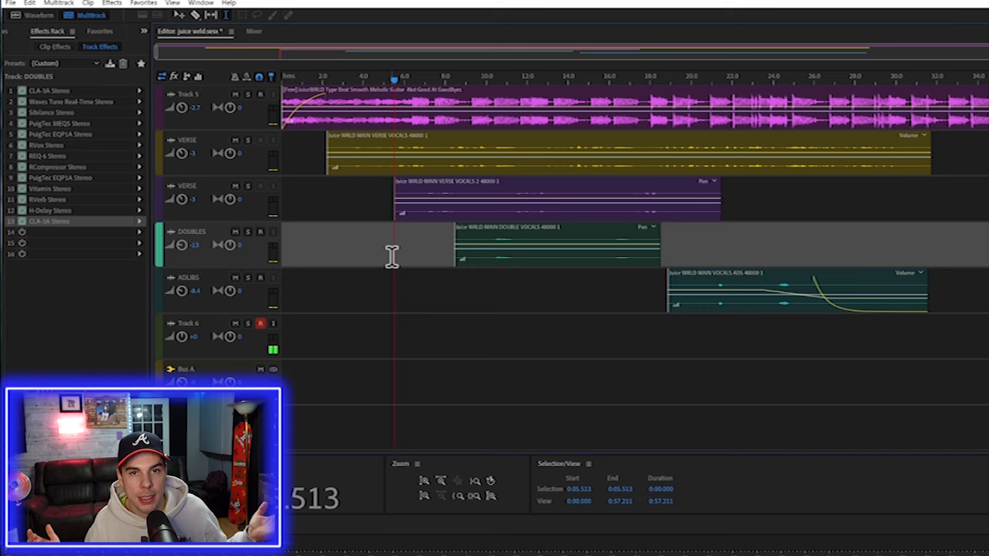
{"action": "left_click", "coordinate": [308, 165]}
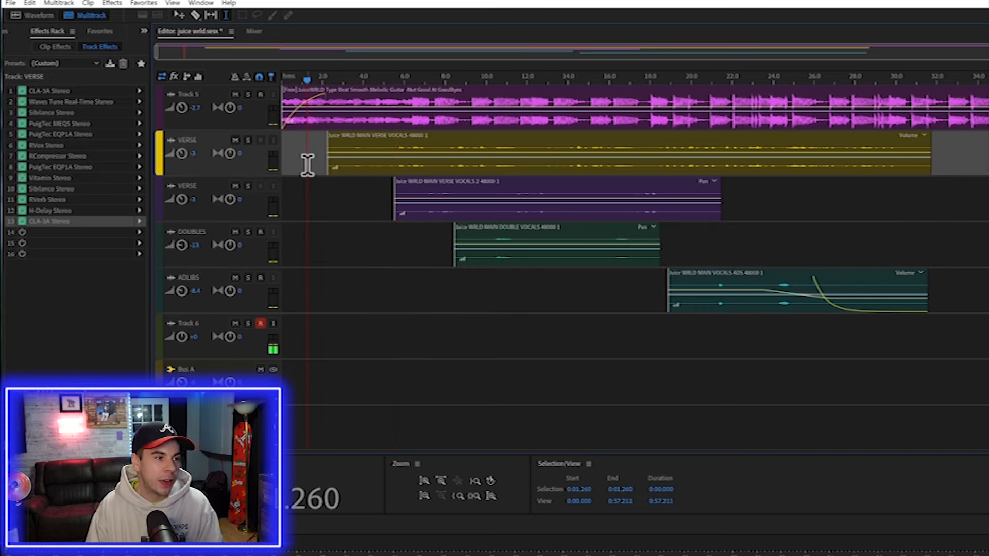